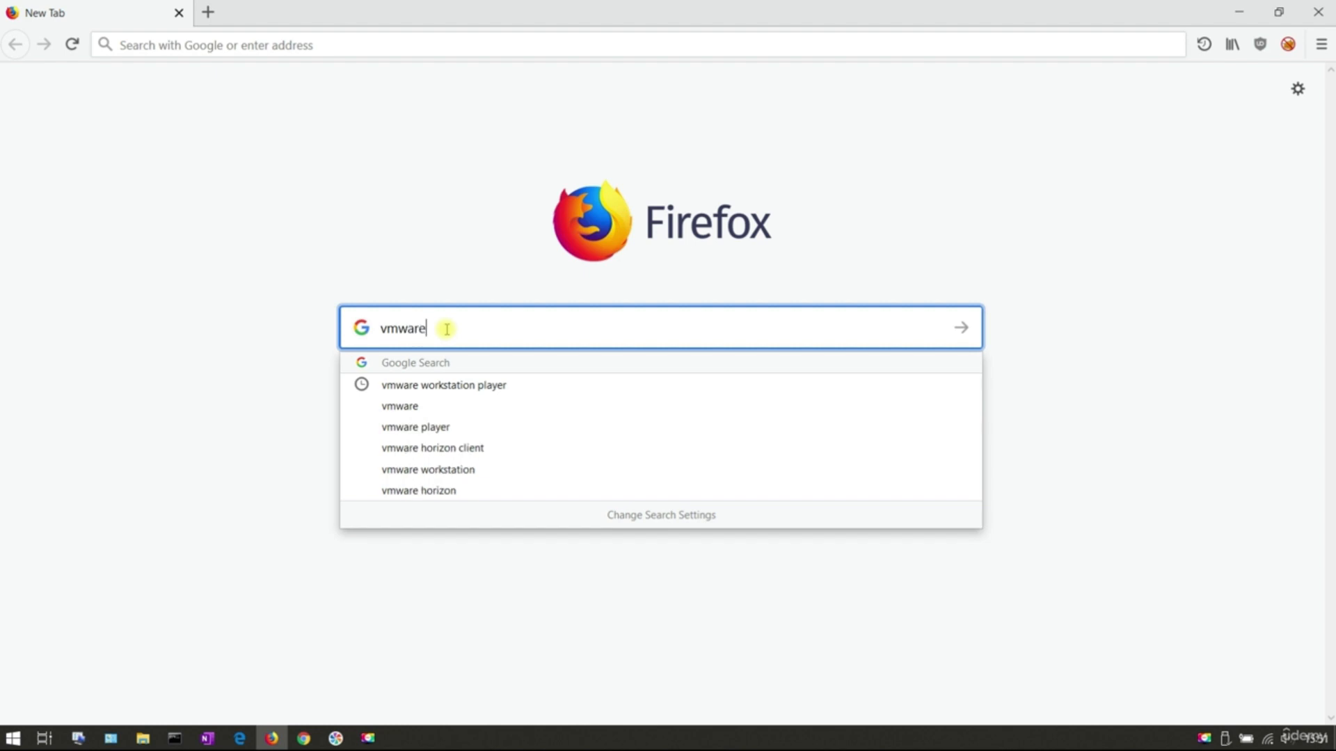
Step: Search the web for "vmware workstation player" and open VMware's Download VMware Workstation Player page
text(player)
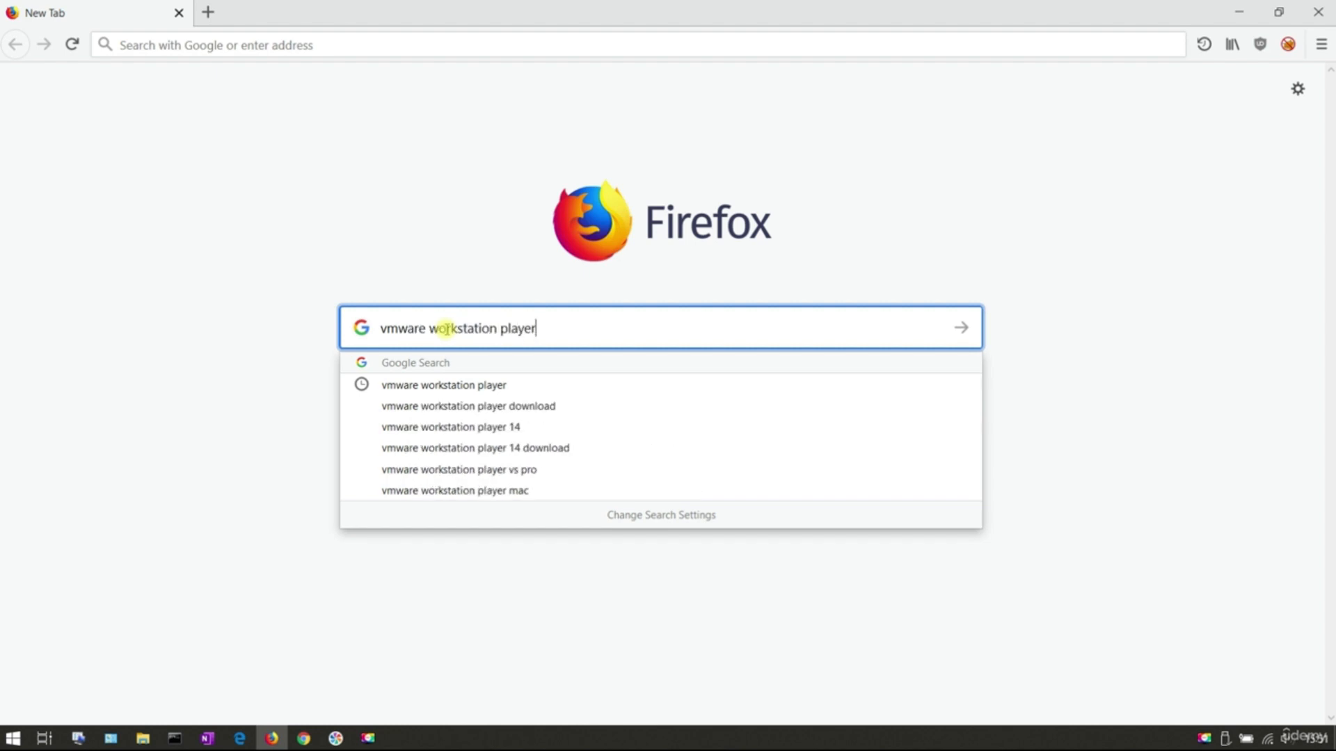
key(Return)
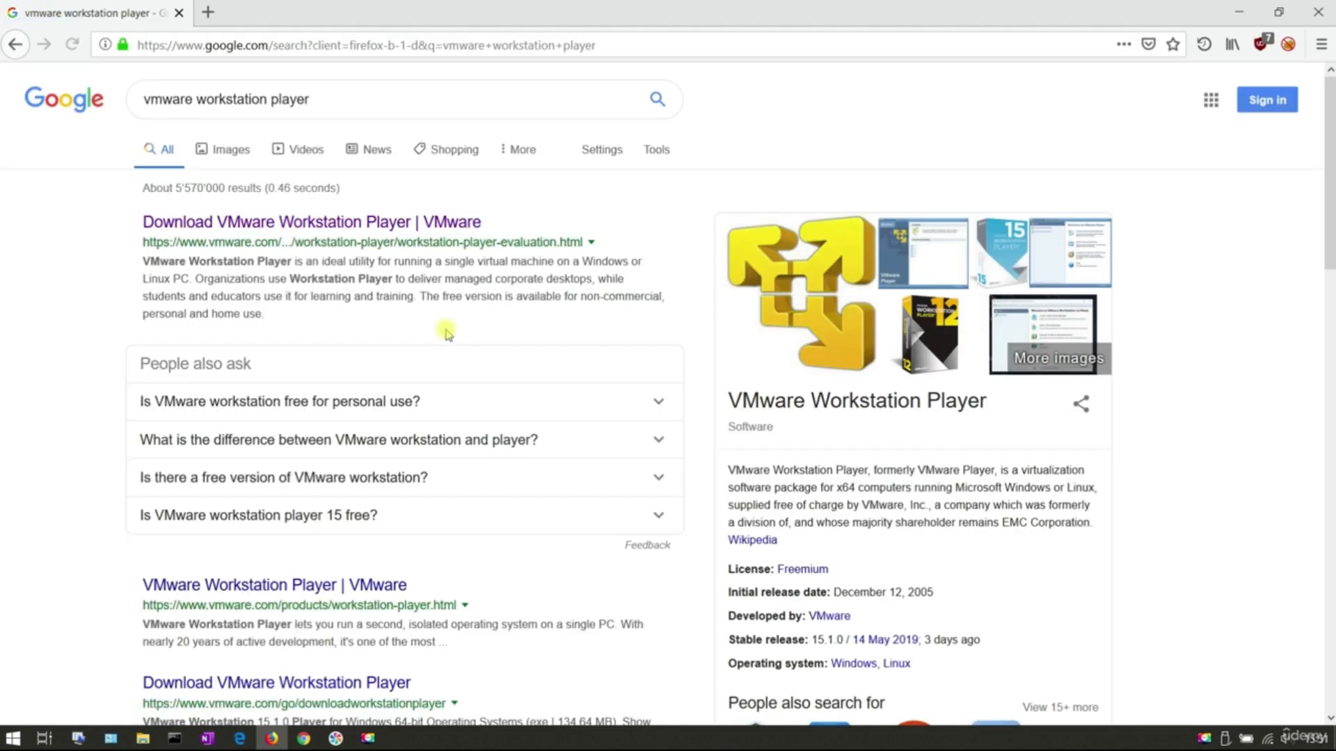
click(395, 223)
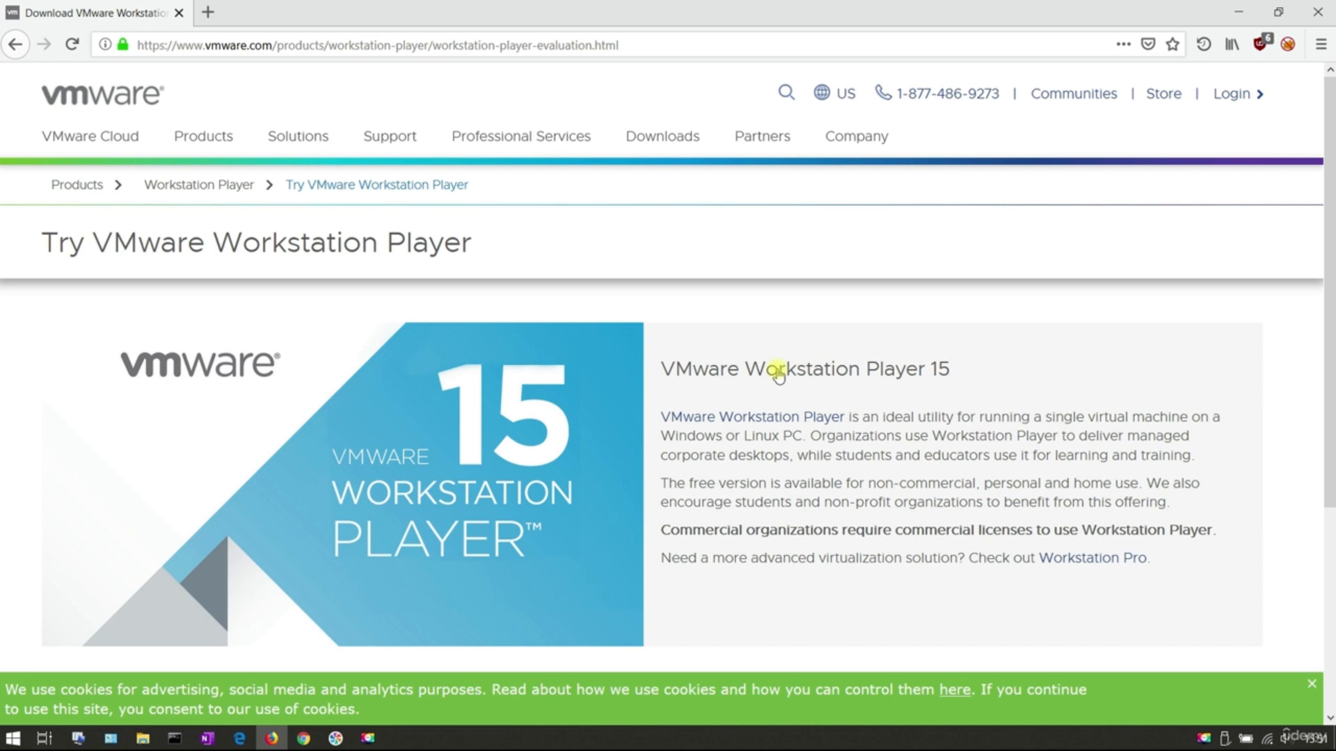
Step: Download Workstation 15 Player for Windows and save the file VMware-player-15.1.0-13591040.exe
scroll(779, 375, down, 4)
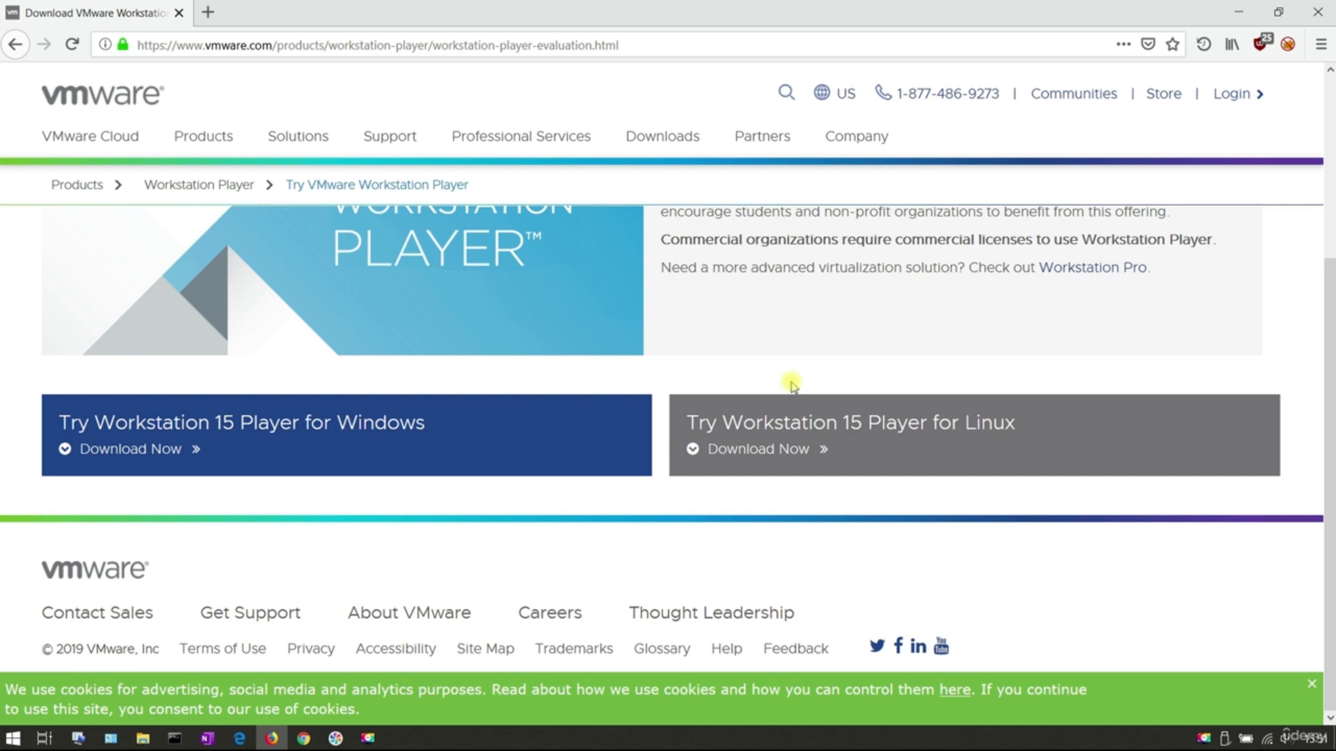
click(114, 451)
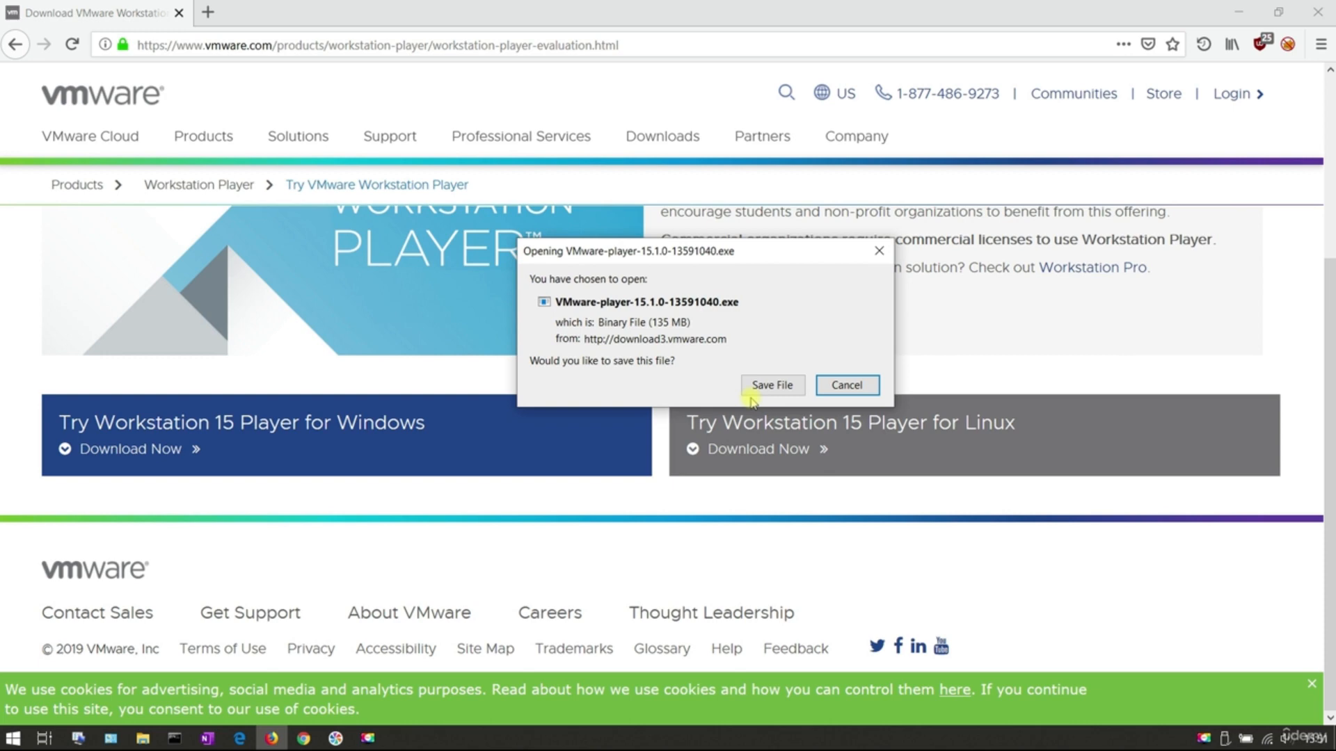
click(771, 384)
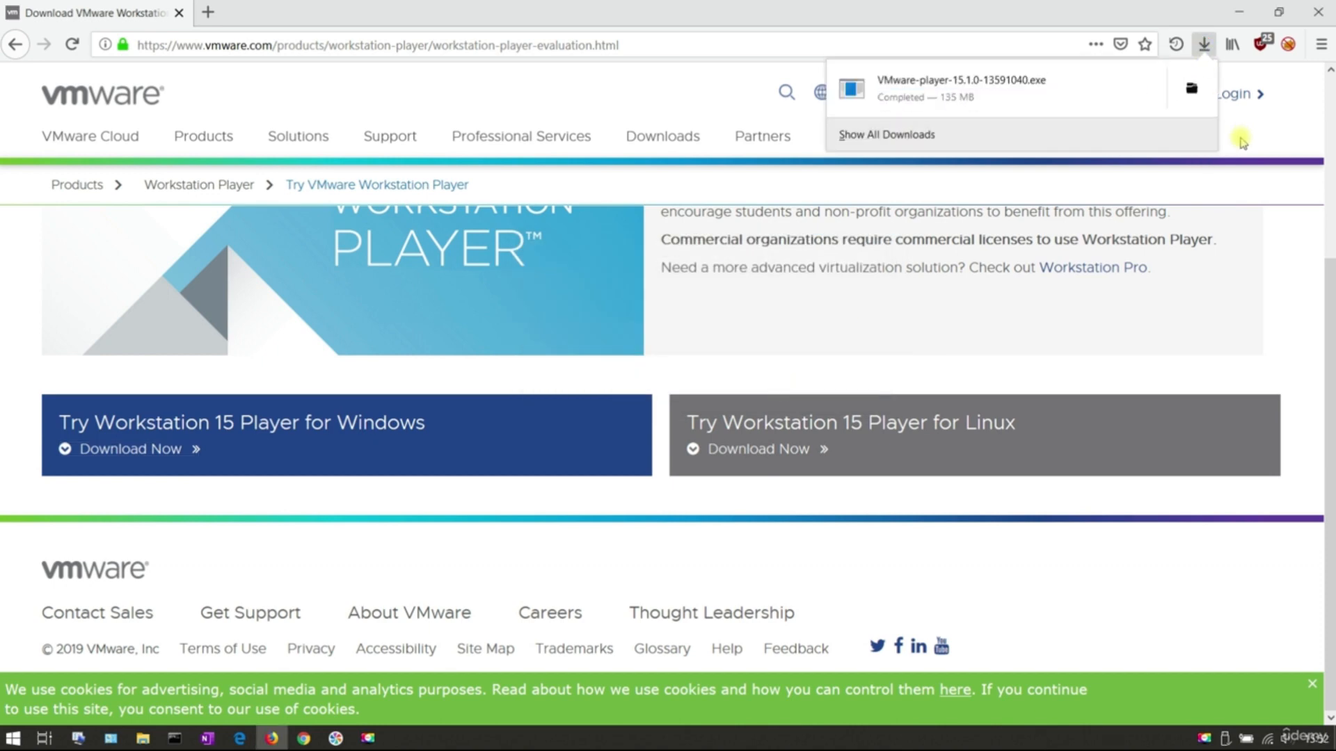
Step: Show the downloaded VMware Player installer in its folder, close the browser and run the installer
click(1191, 89)
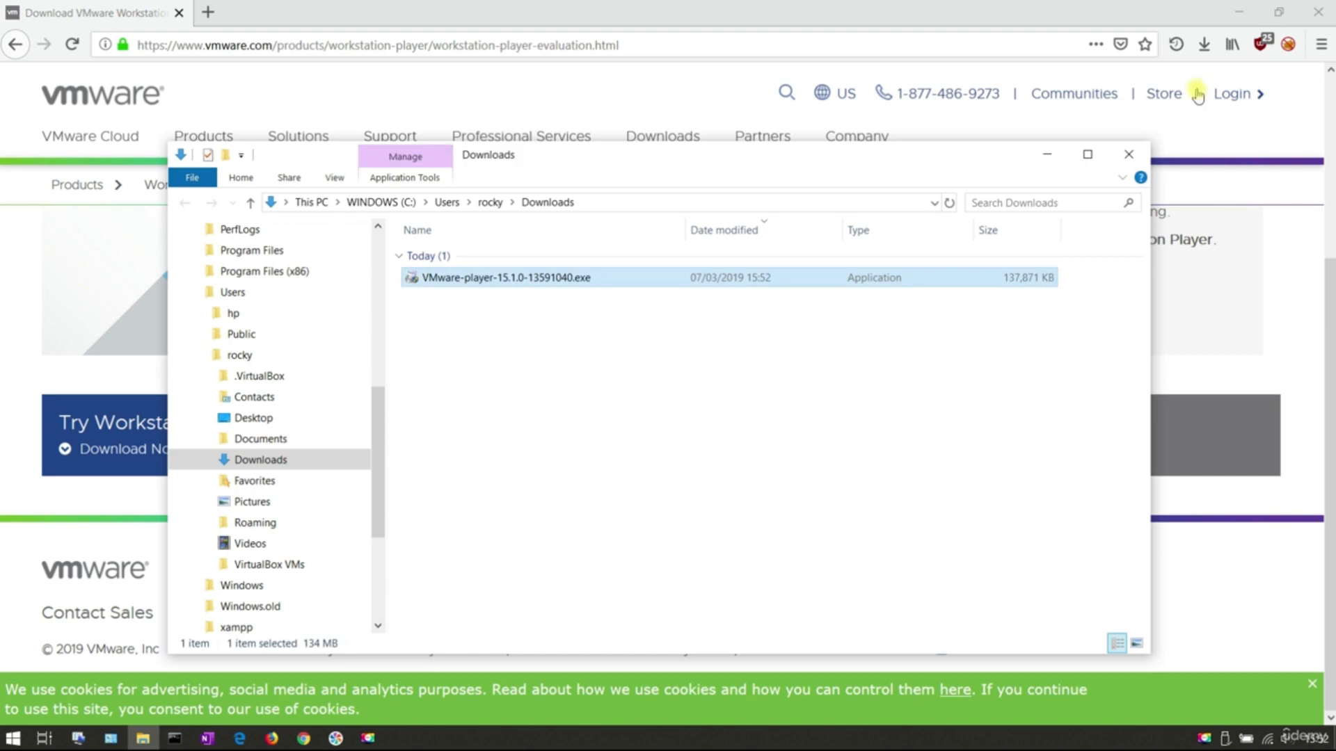
click(1318, 12)
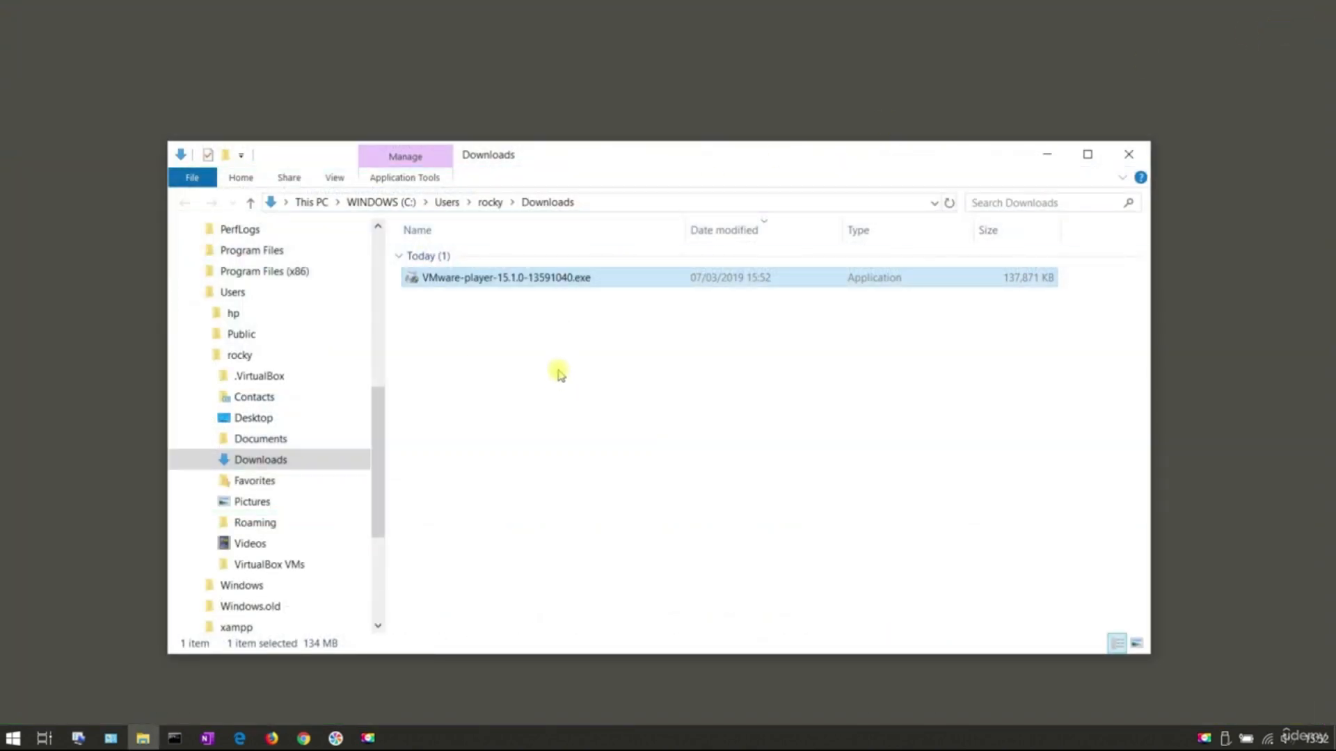
double_click(544, 278)
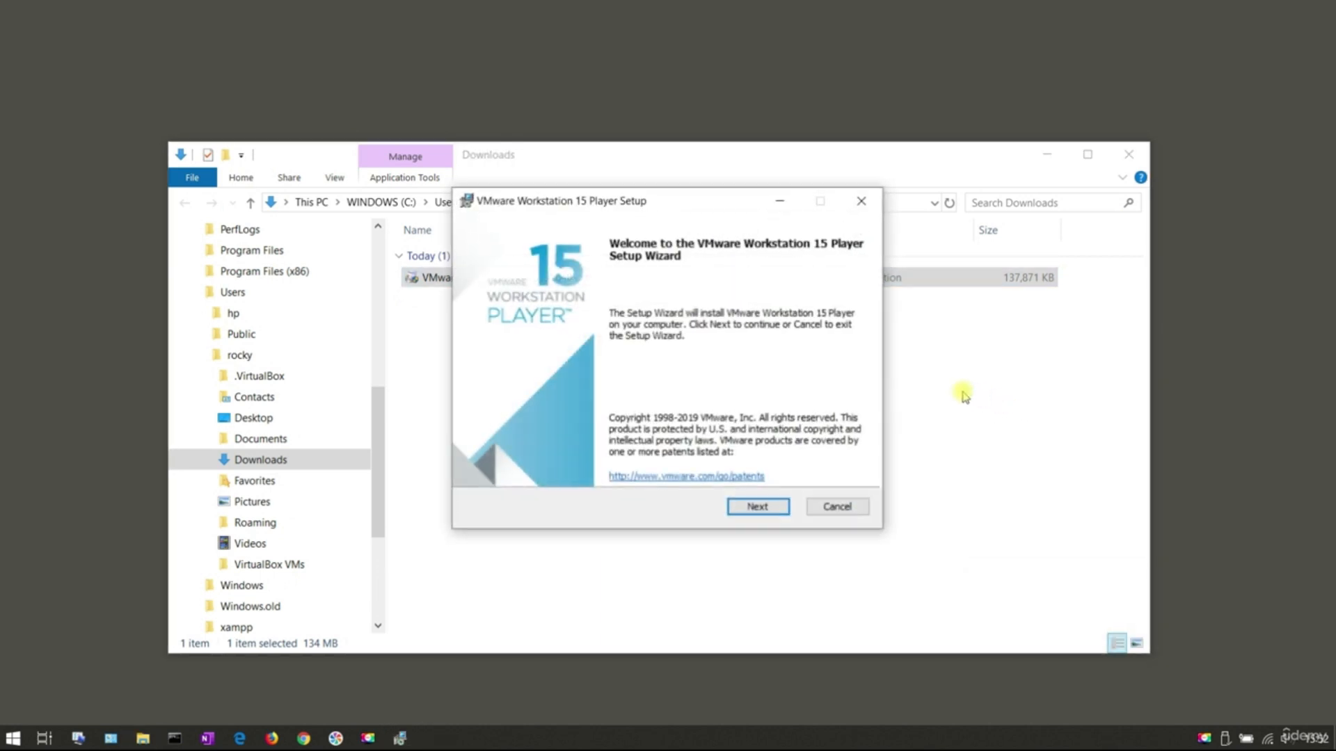
Step: Accept the license agreement in the setup wizard and keep the default install location without the Enhanced Keyboard Driver
click(768, 509)
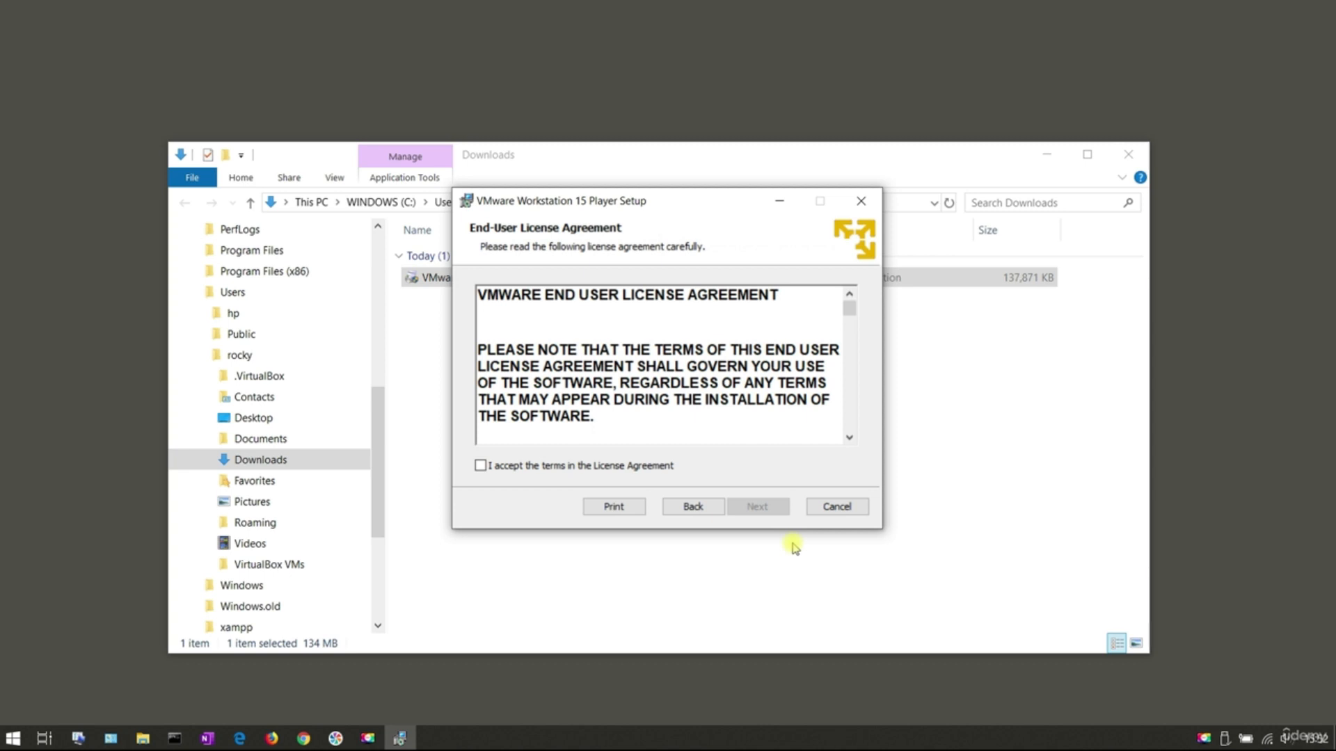
click(639, 467)
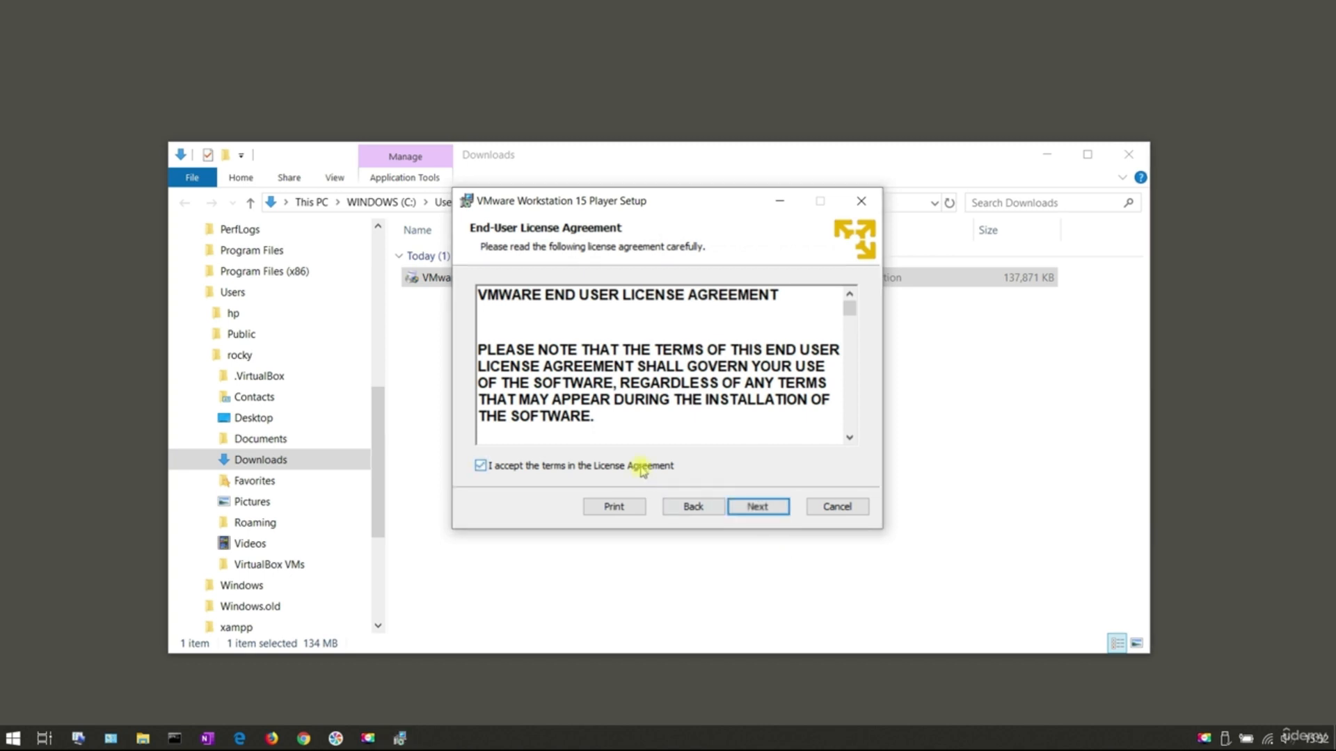
click(782, 508)
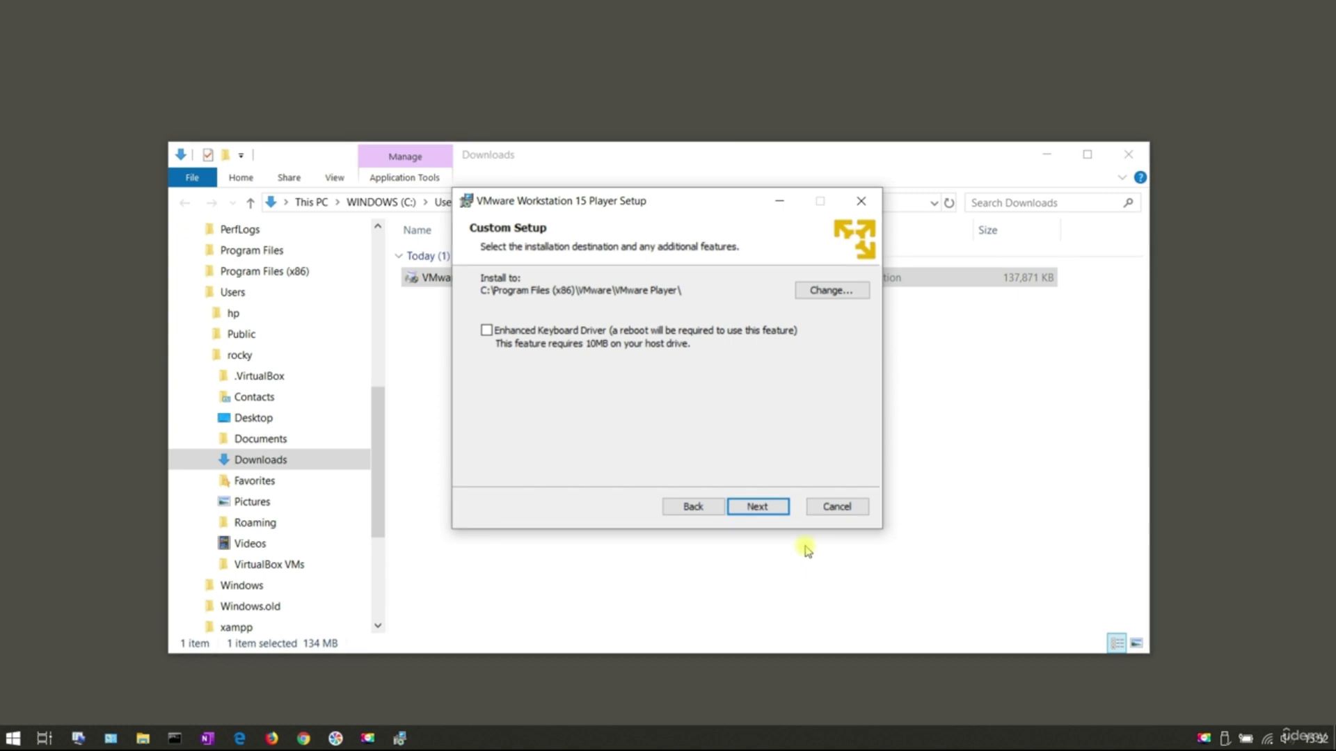
click(780, 510)
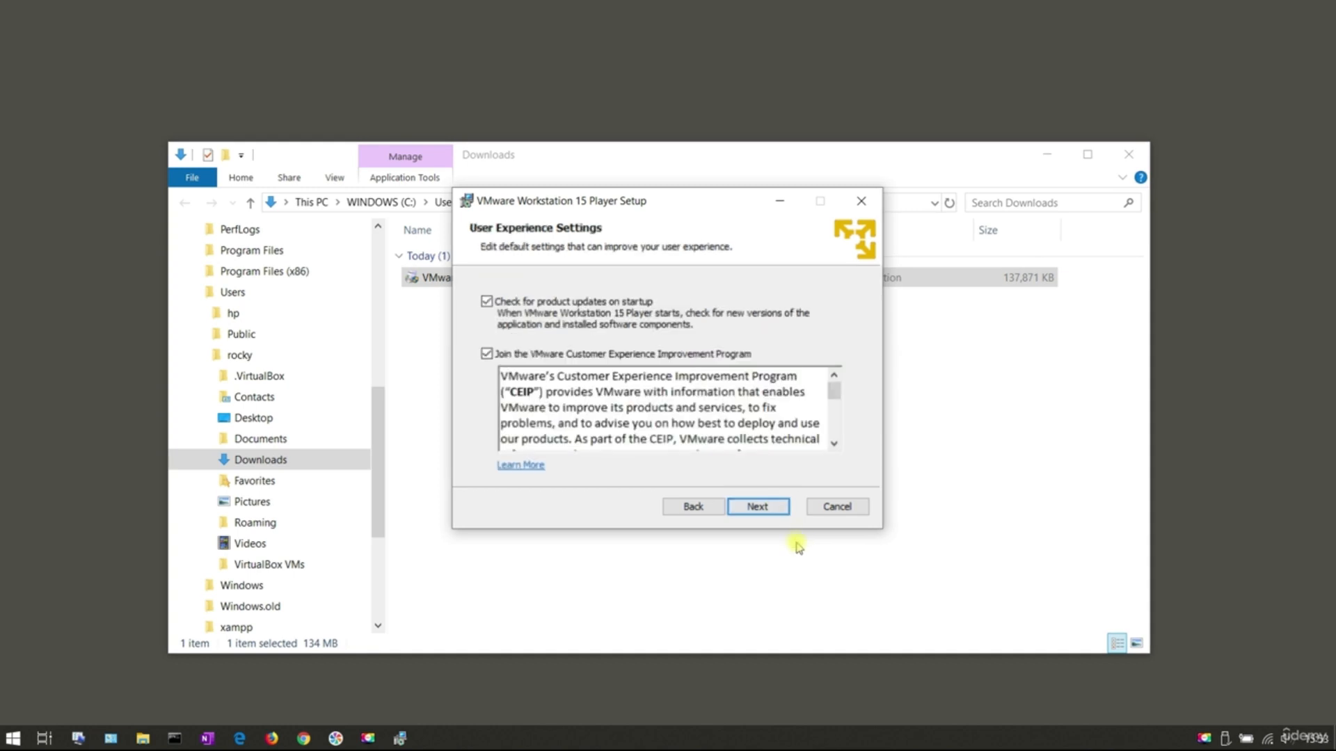
Step: Turn off the VMware Customer Experience Improvement Program and the check for product updates on startup
click(612, 354)
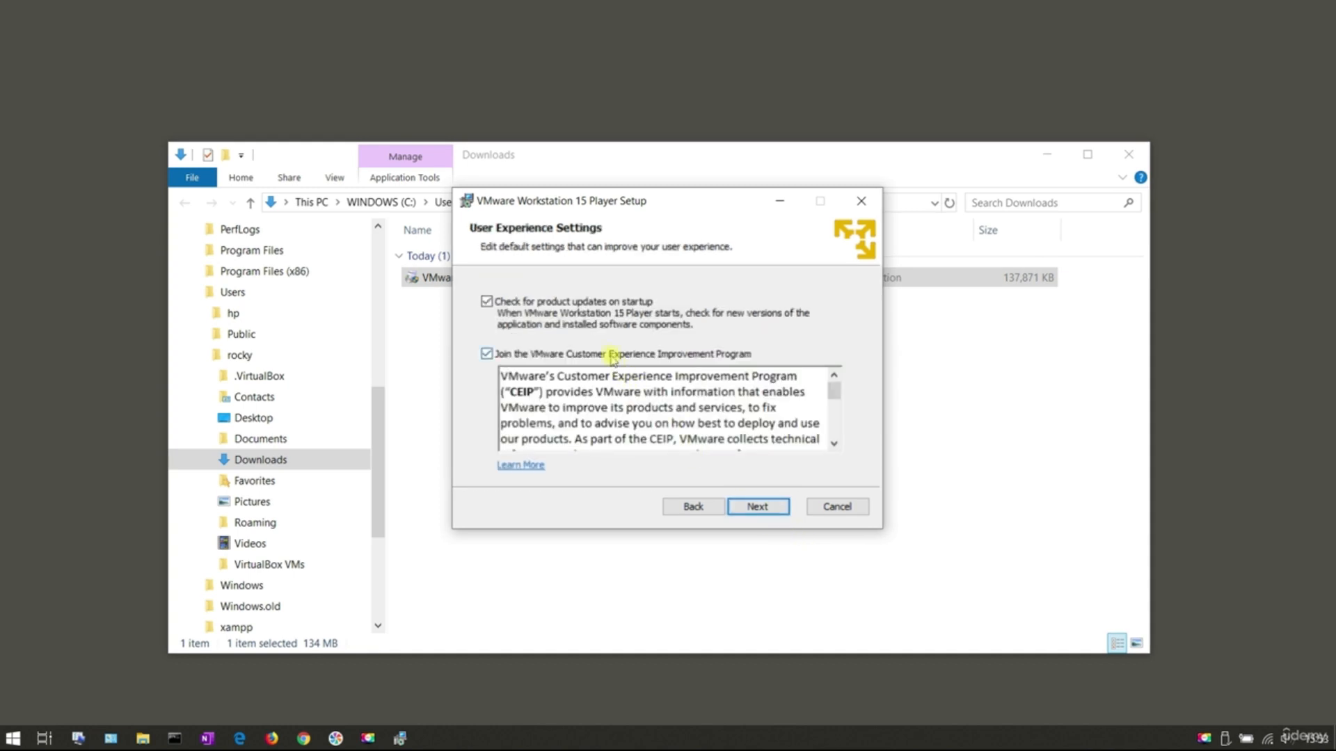
click(575, 302)
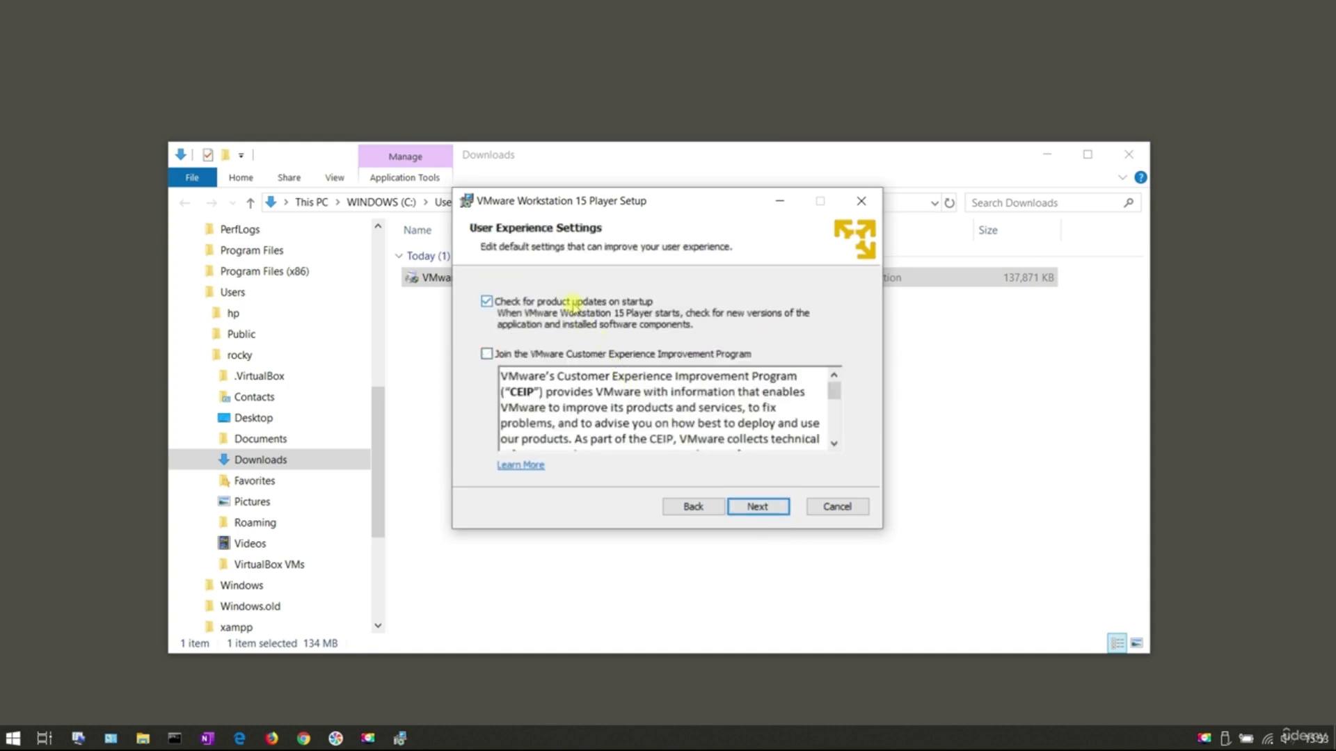
click(764, 508)
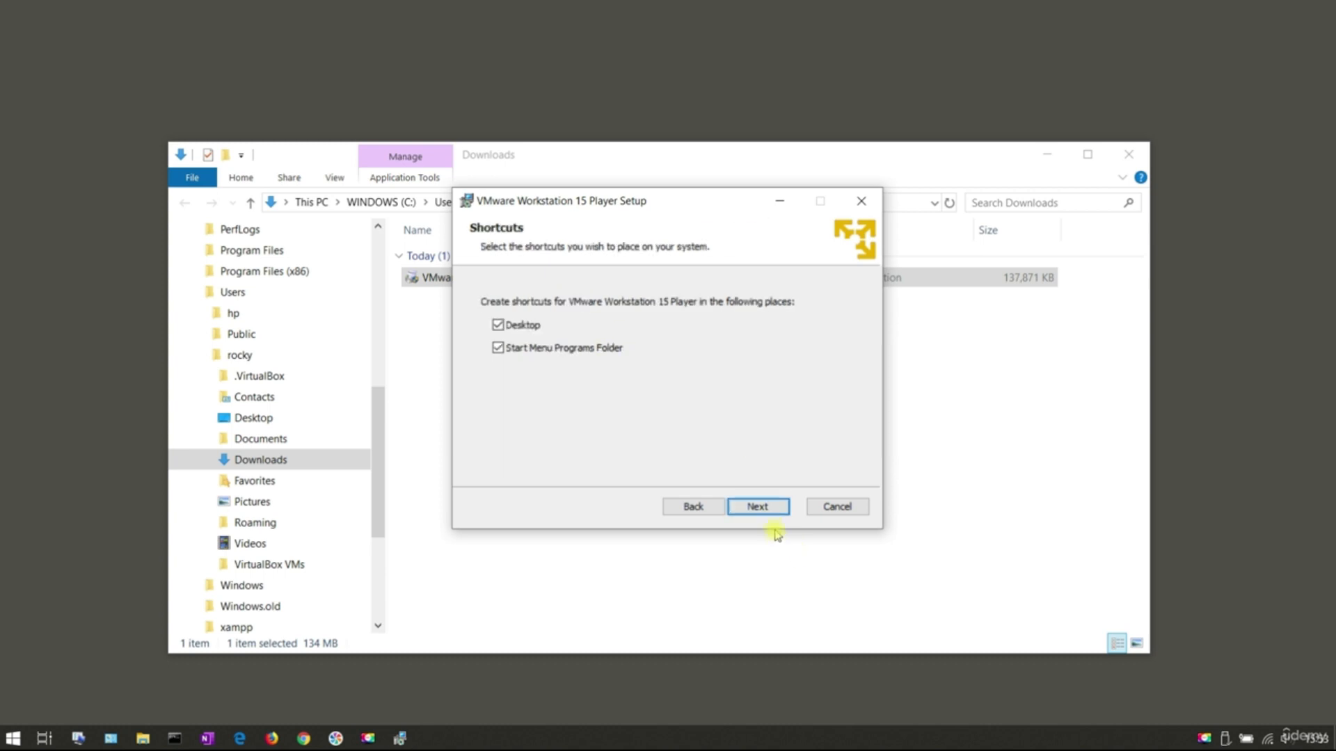
Step: Keep the Desktop and Start Menu shortcuts, install VMware Workstation 15 Player and finish the wizard
click(765, 510)
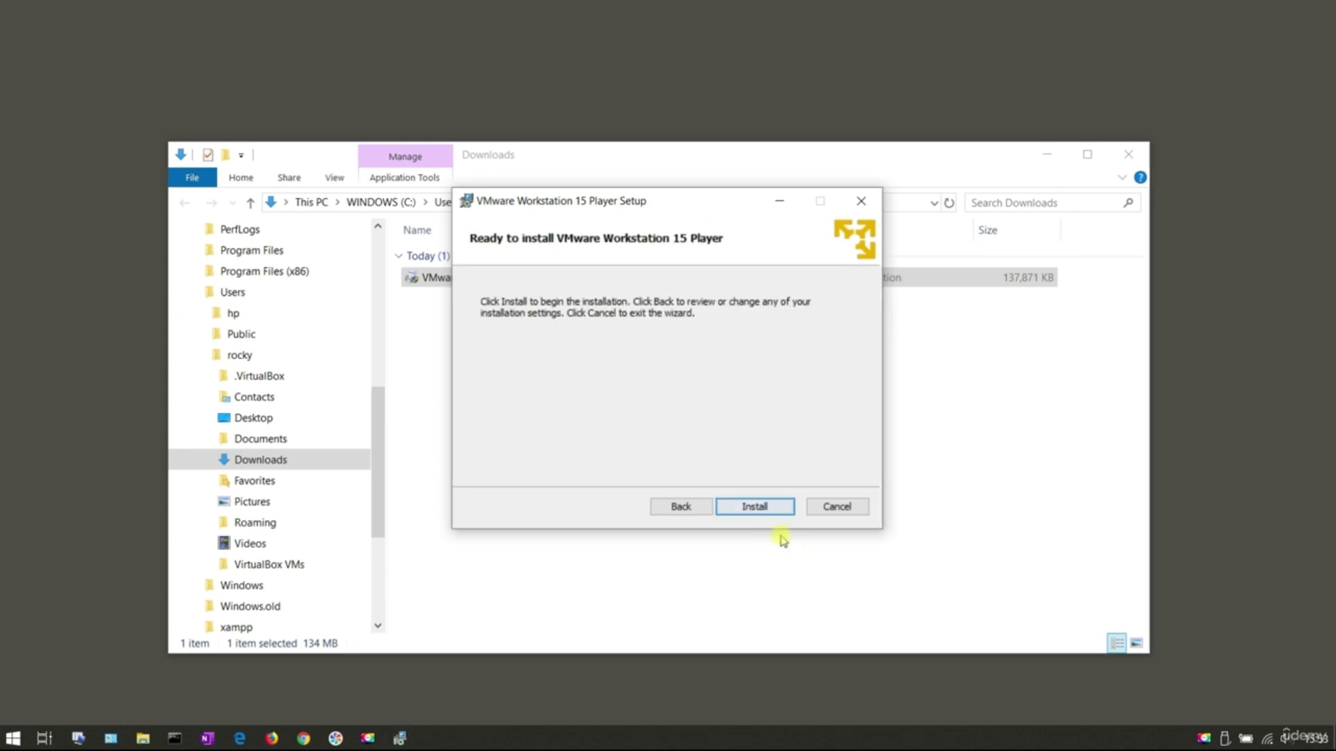
click(767, 510)
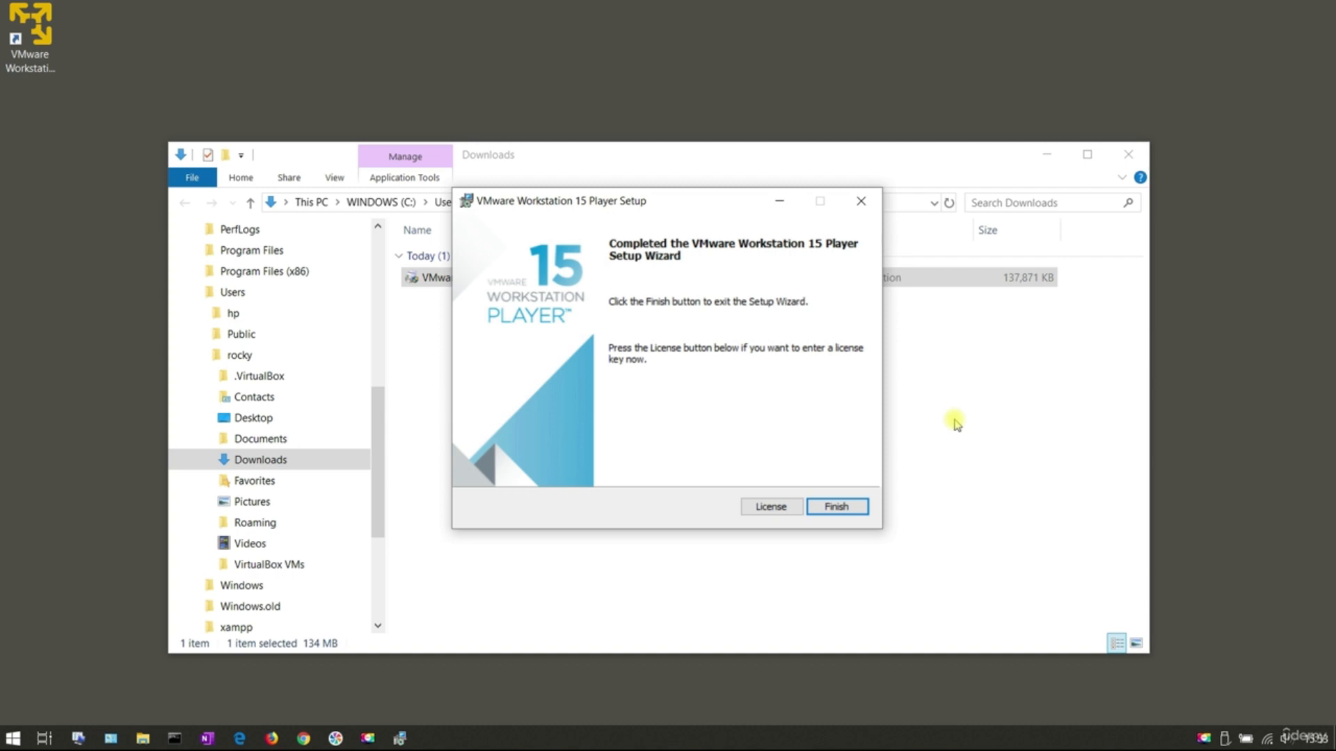
click(840, 508)
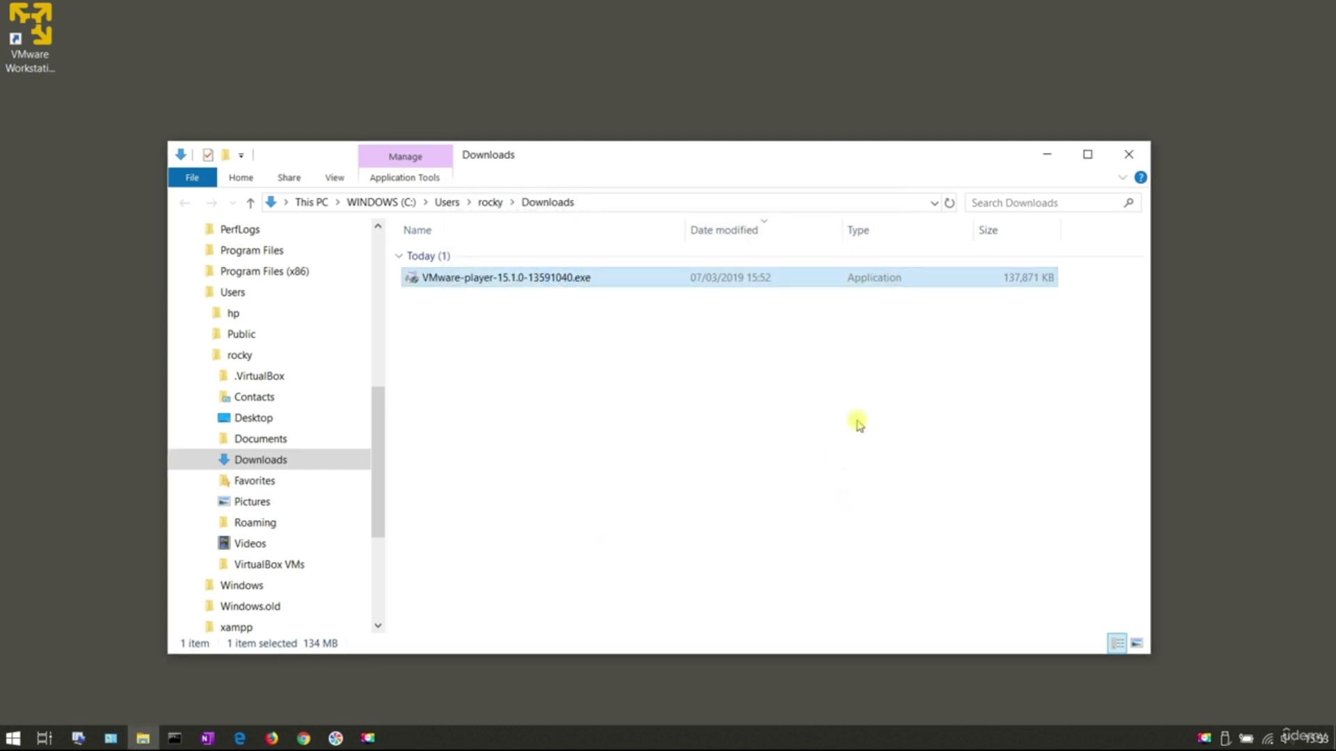
Step: Close the Downloads folder and launch VMware Workstation 15 Player from the desktop for free non-commercial use
click(32, 38)
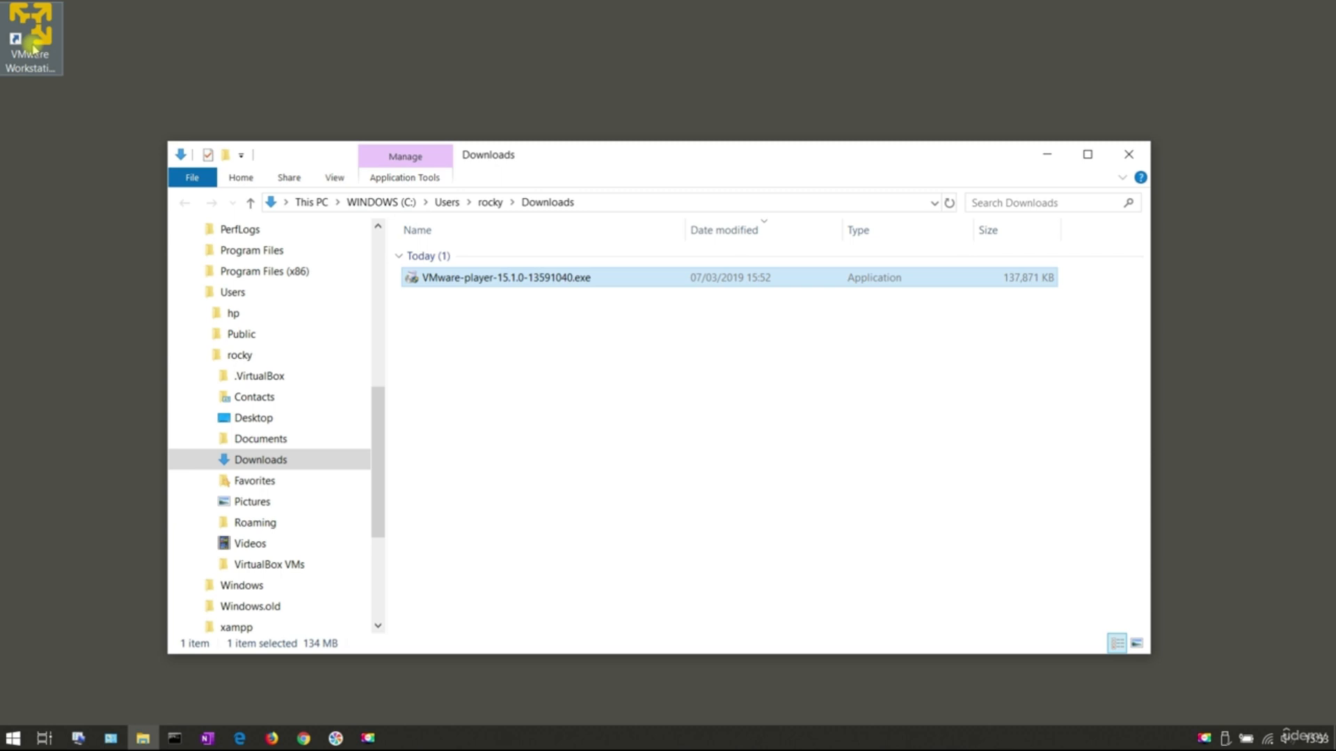
click(1128, 155)
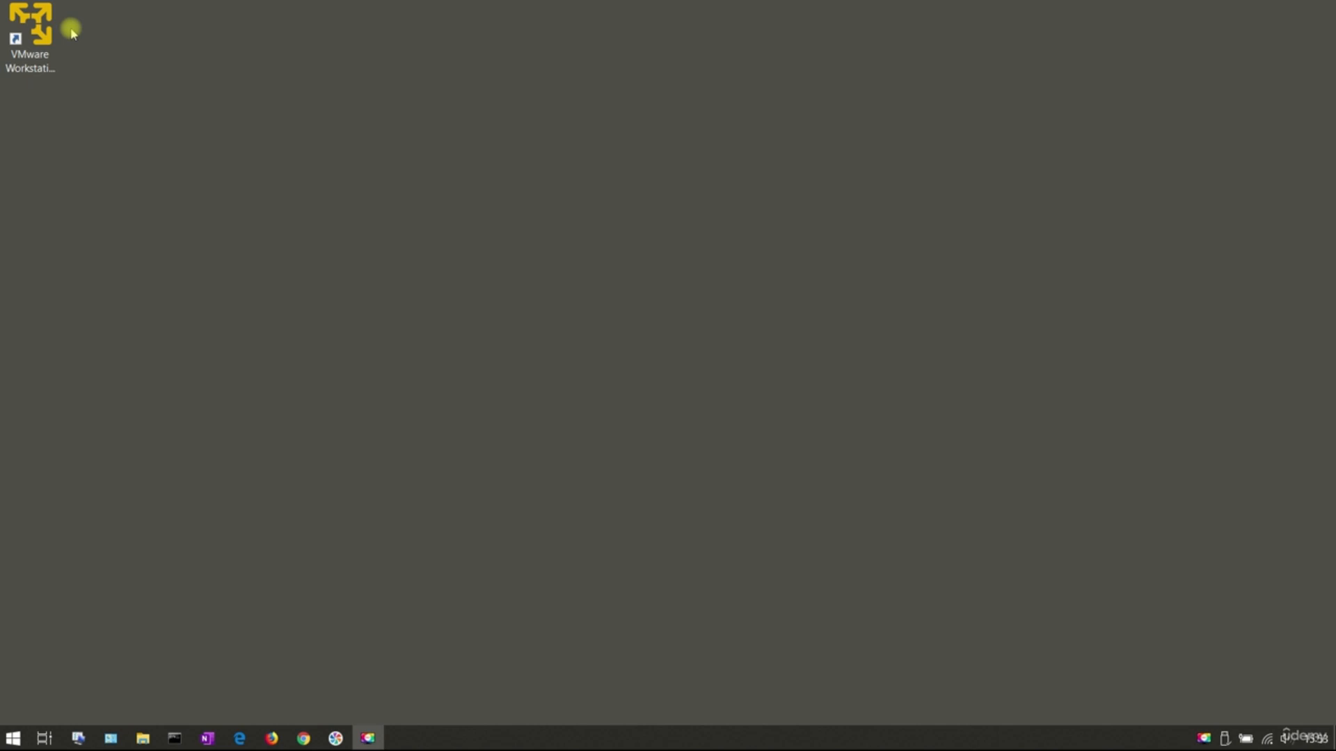
click(35, 25)
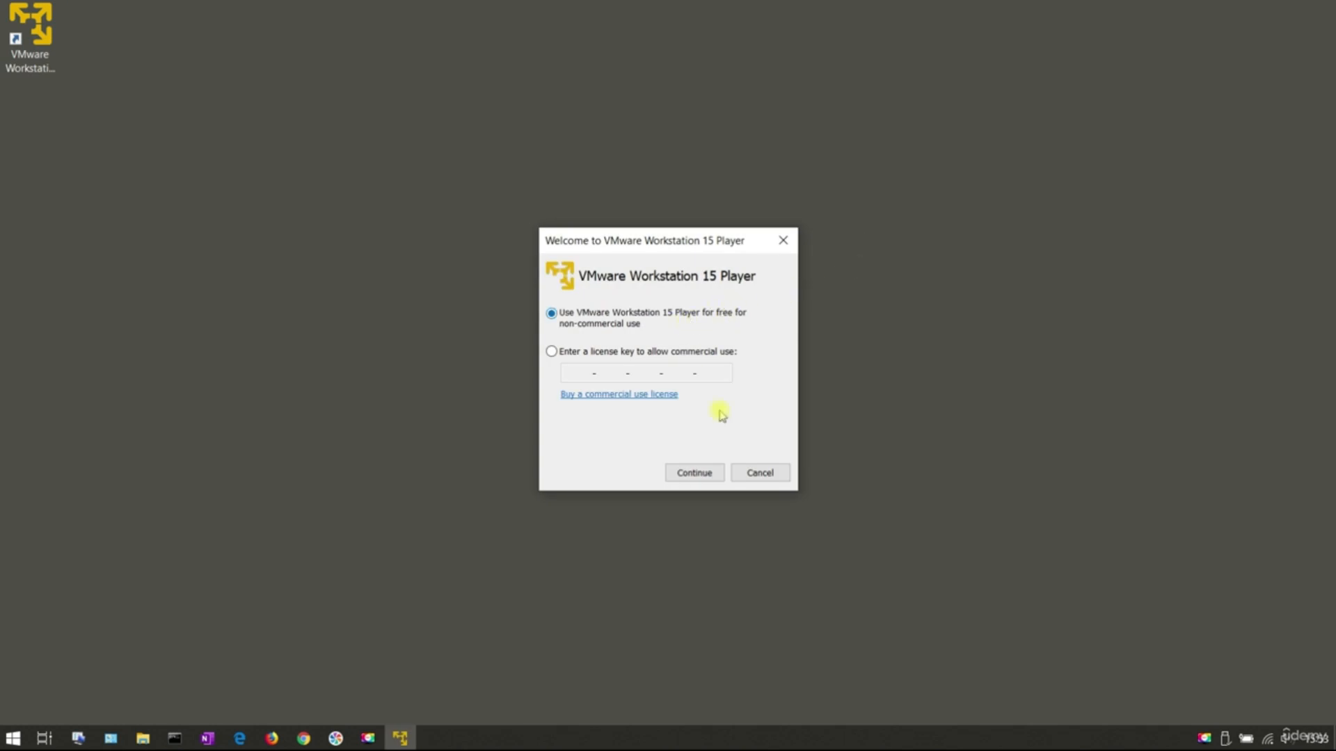
click(695, 473)
click(695, 473)
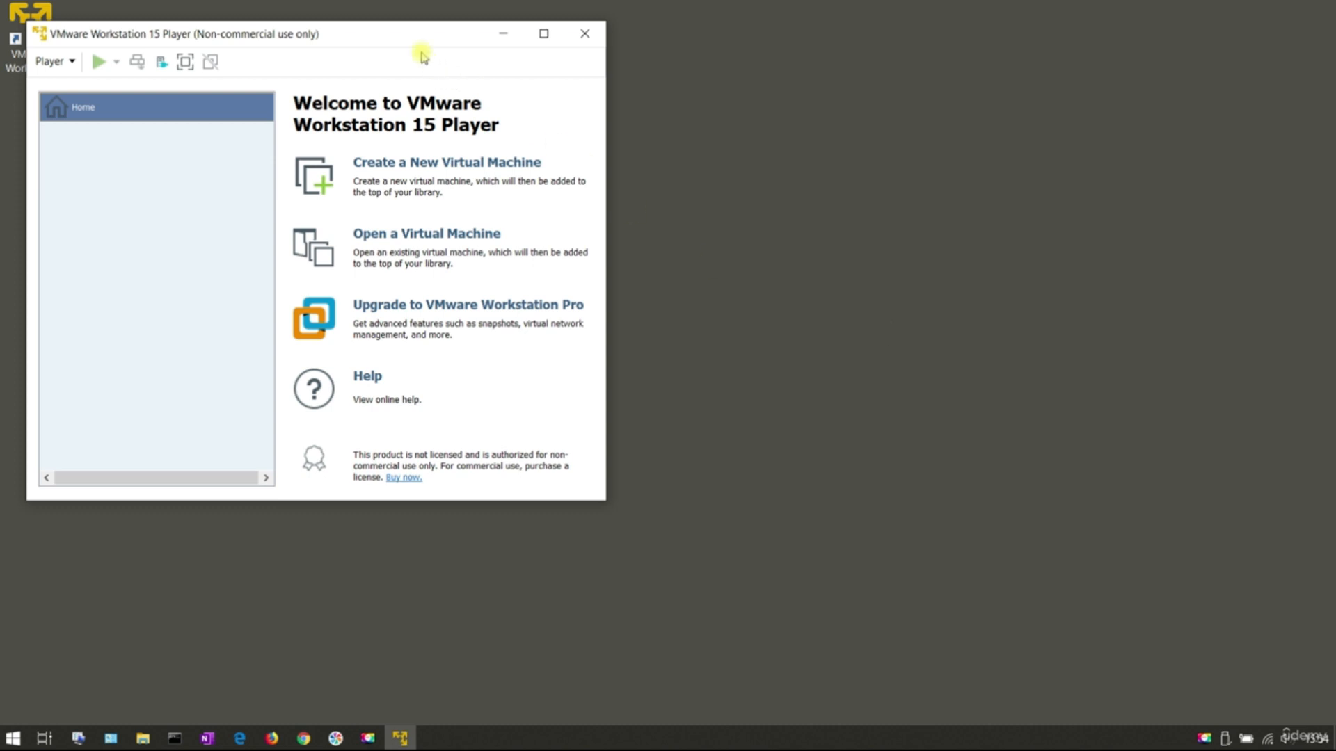
drag(397, 39, 743, 136)
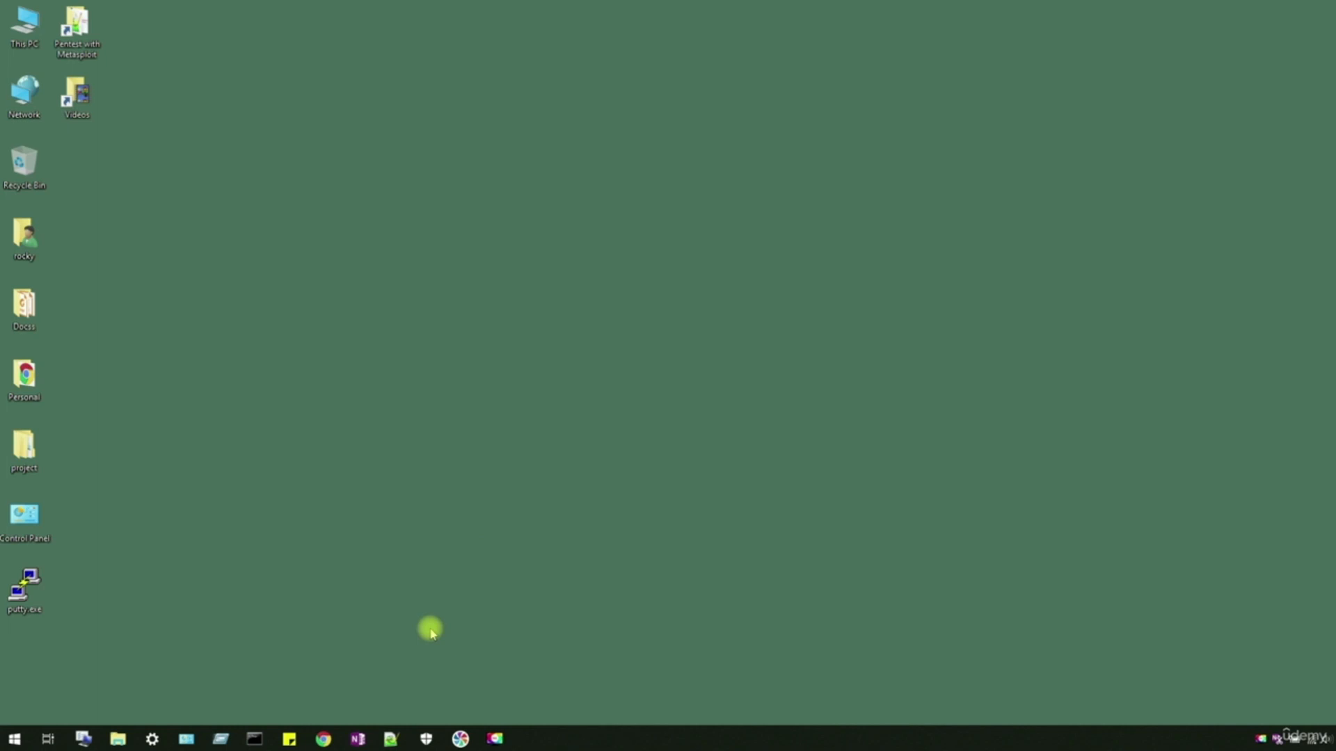
Step: Switch to Chrome and search the web for "virtualbox"
click(323, 739)
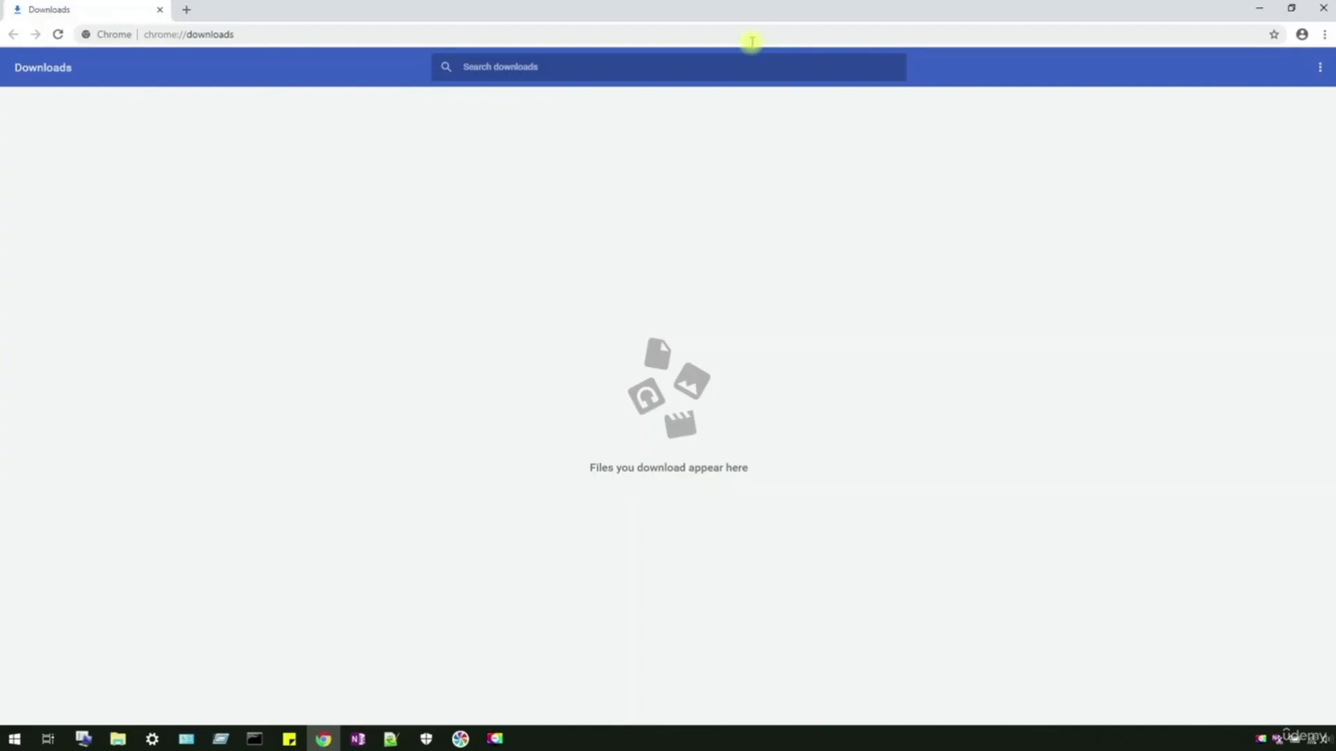
click(745, 33)
text(virtualbo)
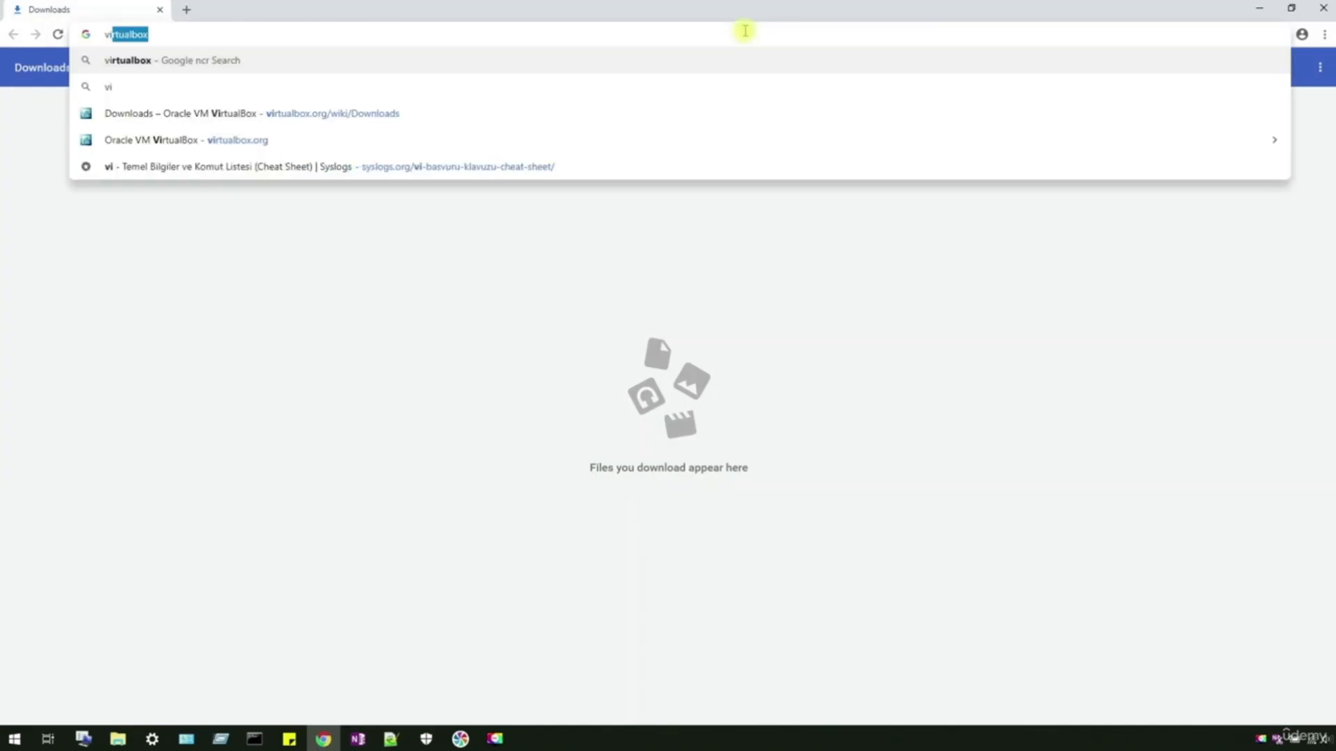
text(x)
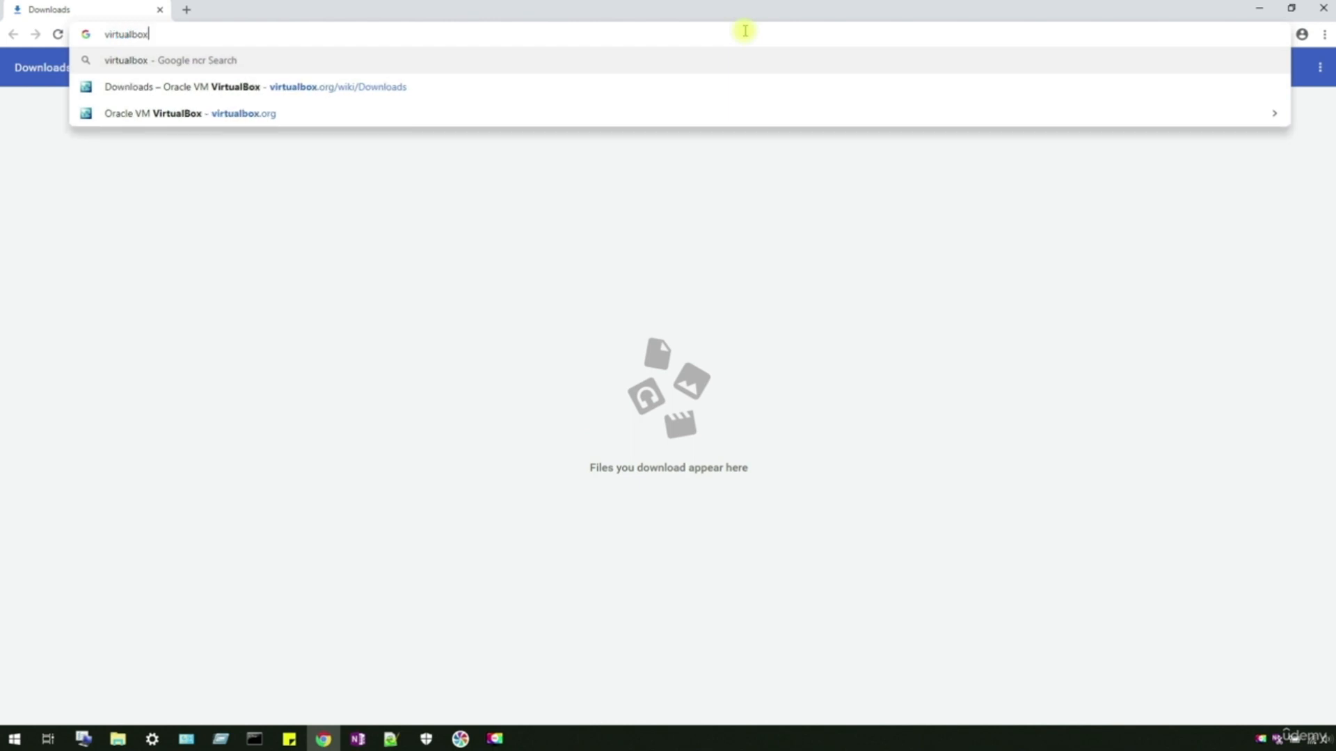
key(Return)
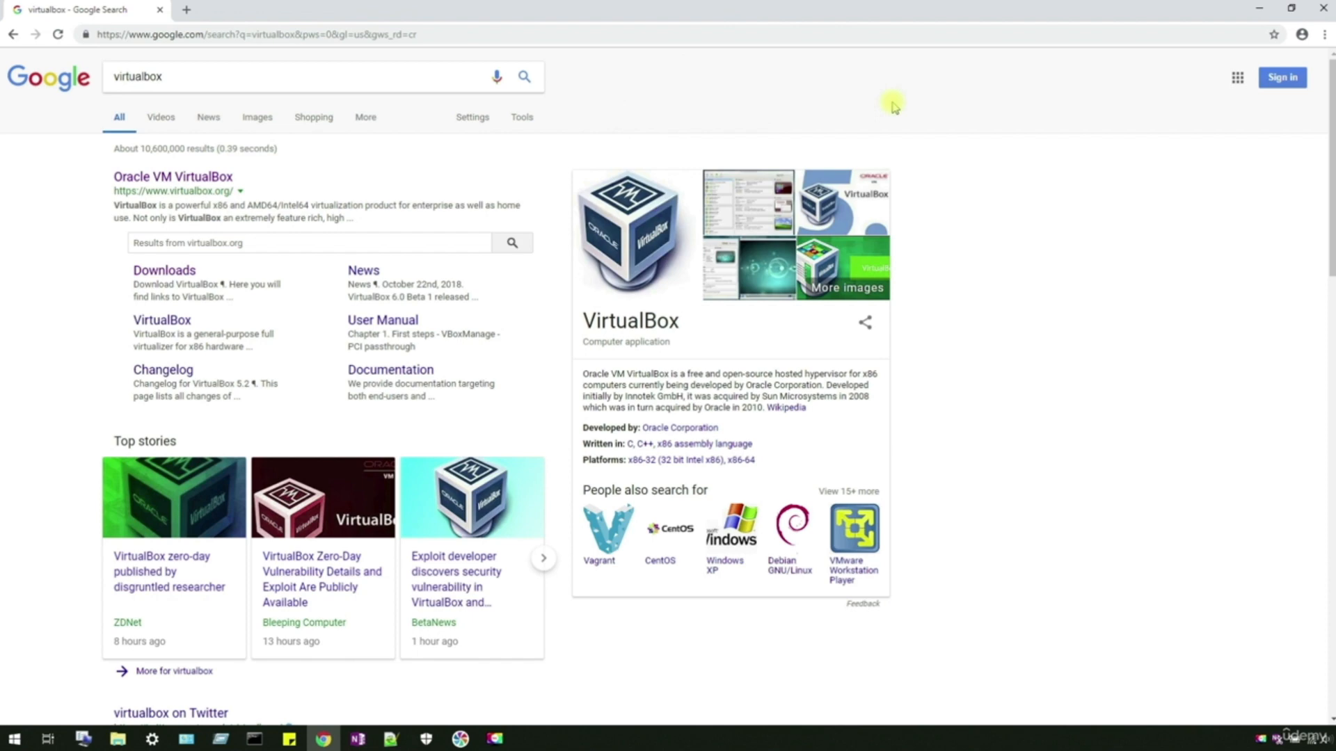
Step: Open the Oracle VM VirtualBox site's Downloads page and download the VirtualBox 5.2.20 package for Windows hosts
click(202, 180)
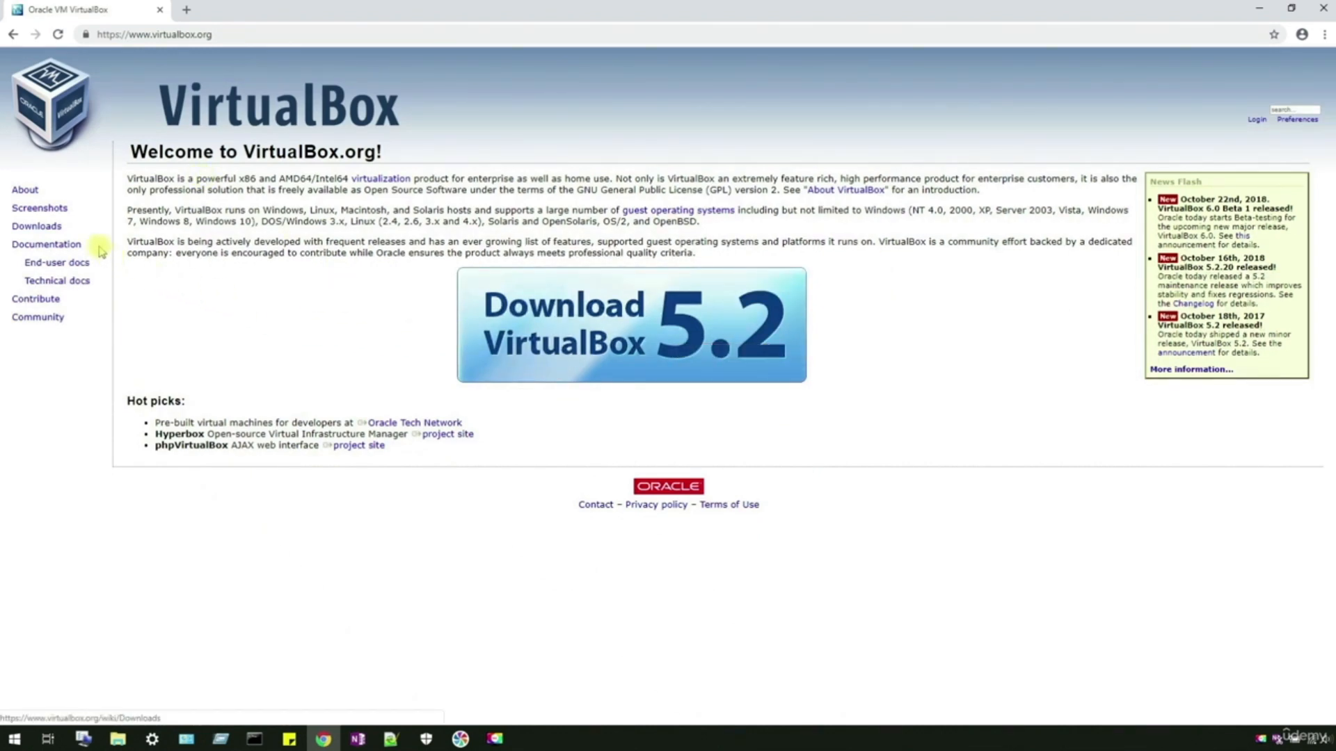
double_click(42, 229)
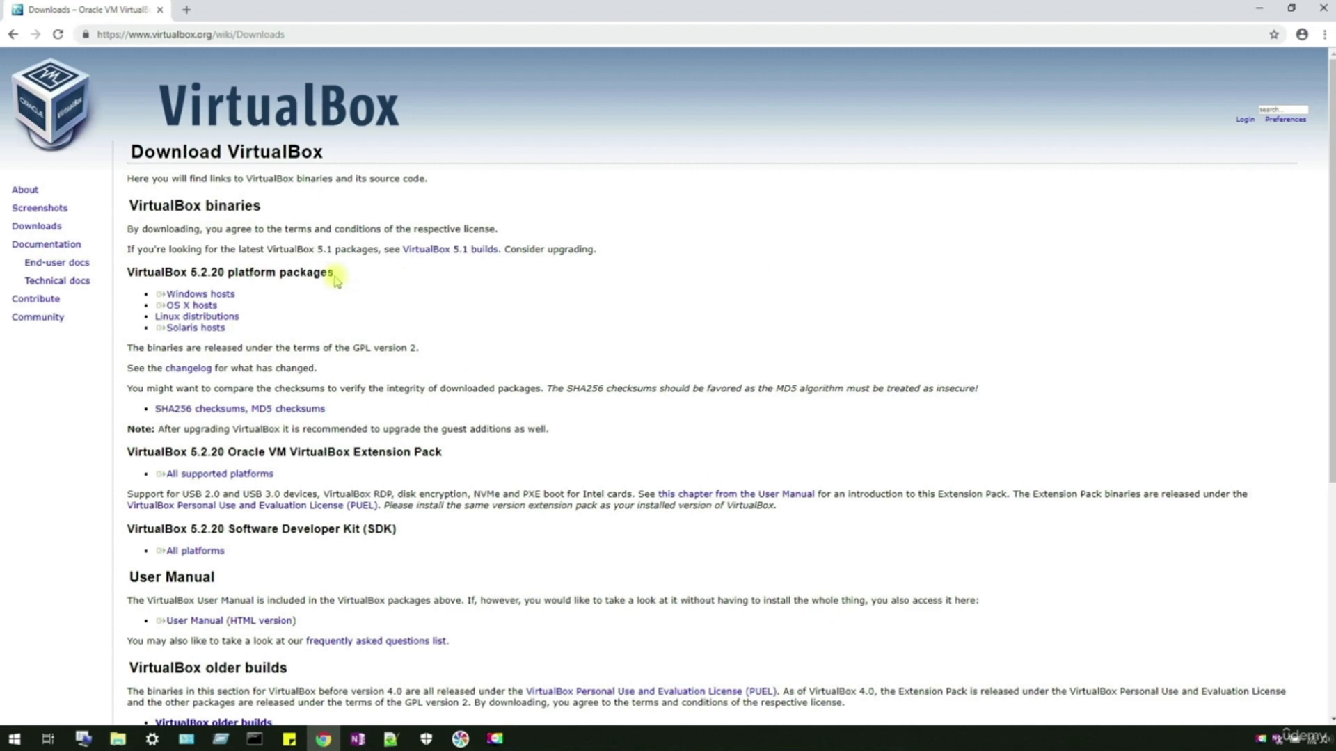
drag(335, 273, 122, 264)
click(314, 298)
triple_click(225, 296)
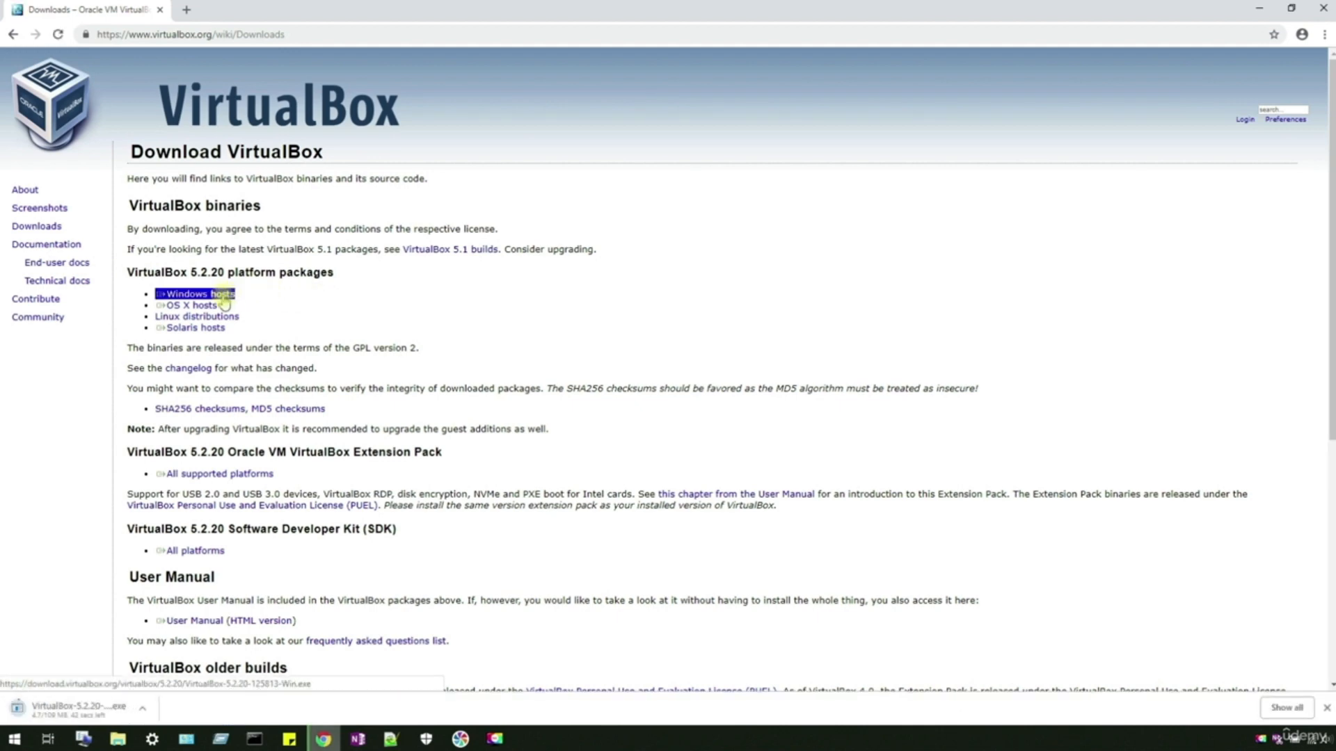
click(344, 291)
Step: Download the VirtualBox 5.2.20 Oracle VM VirtualBox Extension Pack for all supported platforms
scroll(805, 270, down, 1)
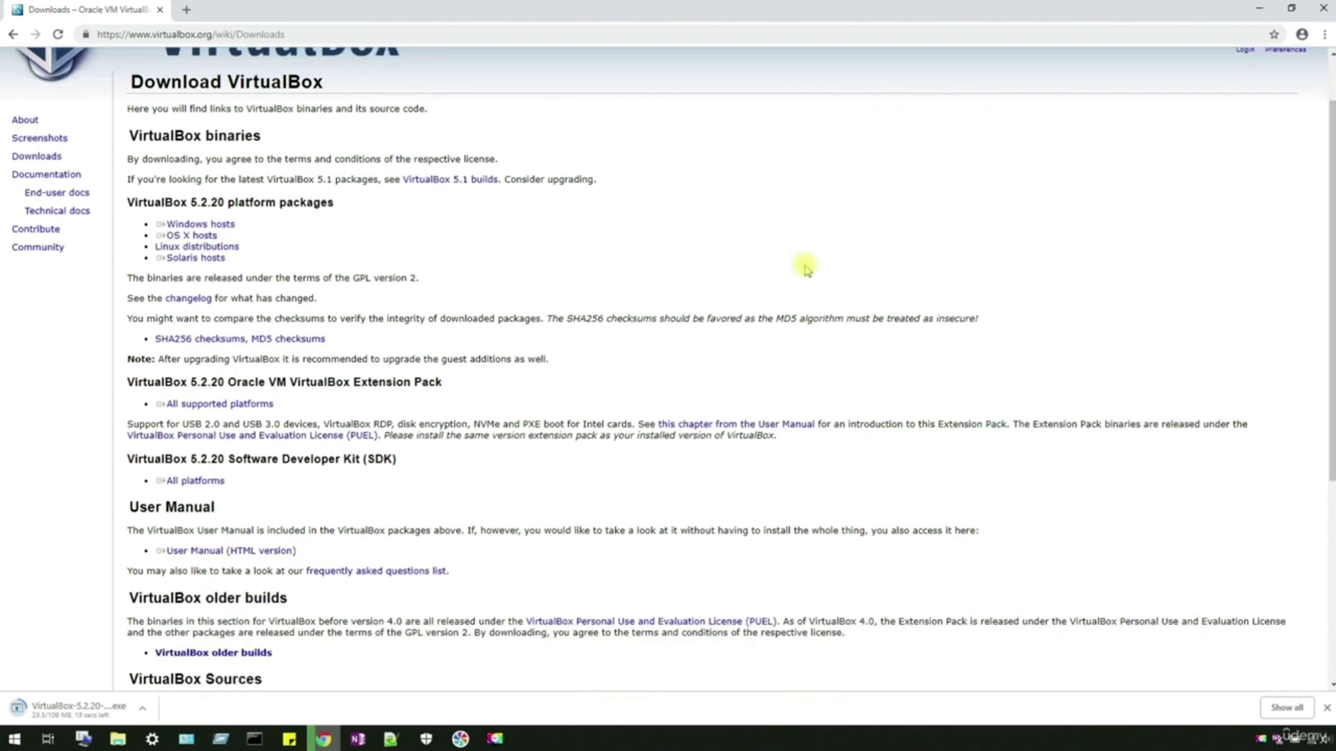
scroll(805, 269, down, 4)
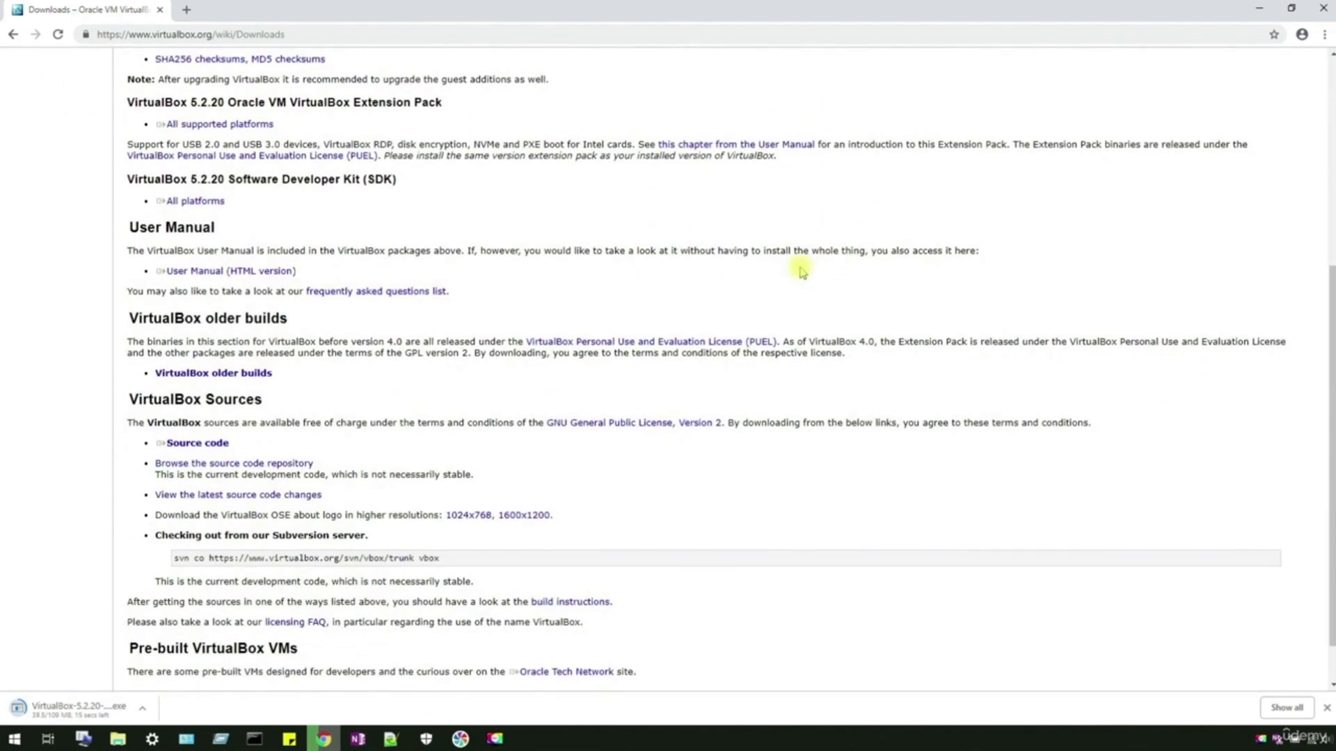
triple_click(377, 102)
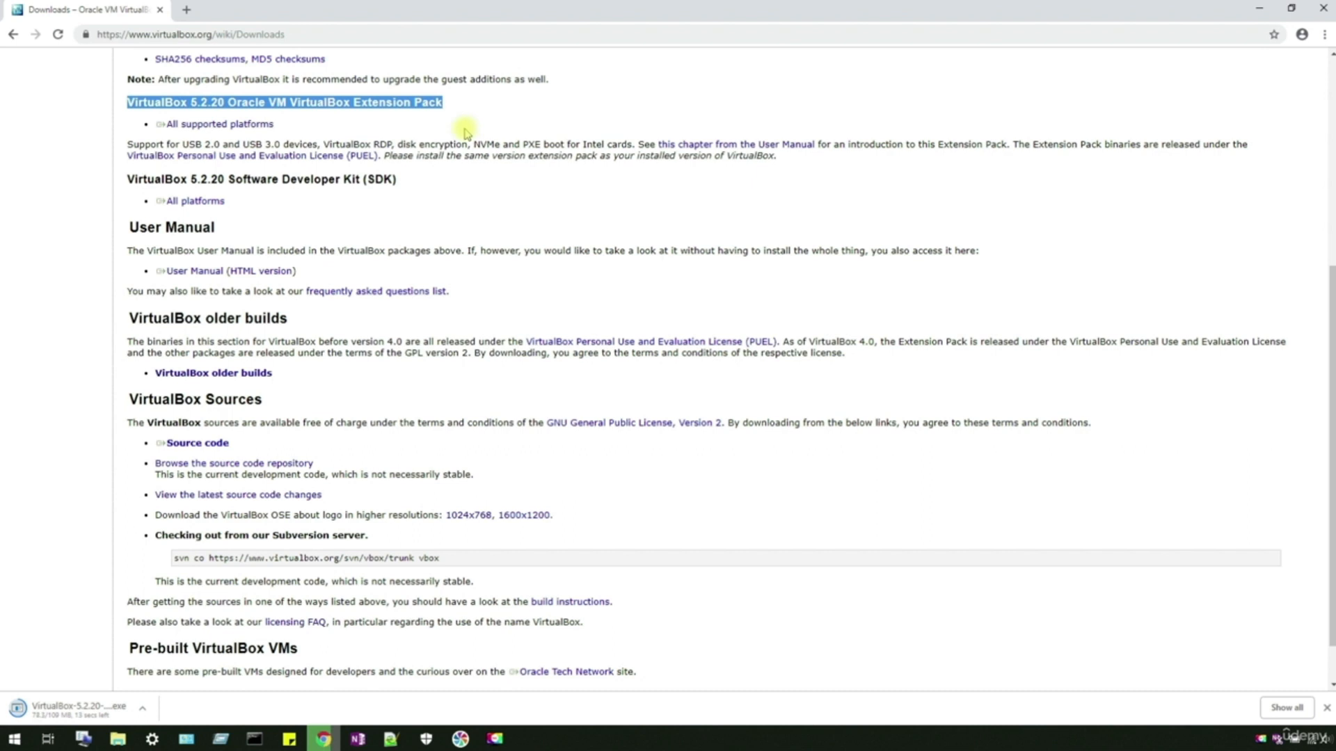
click(371, 129)
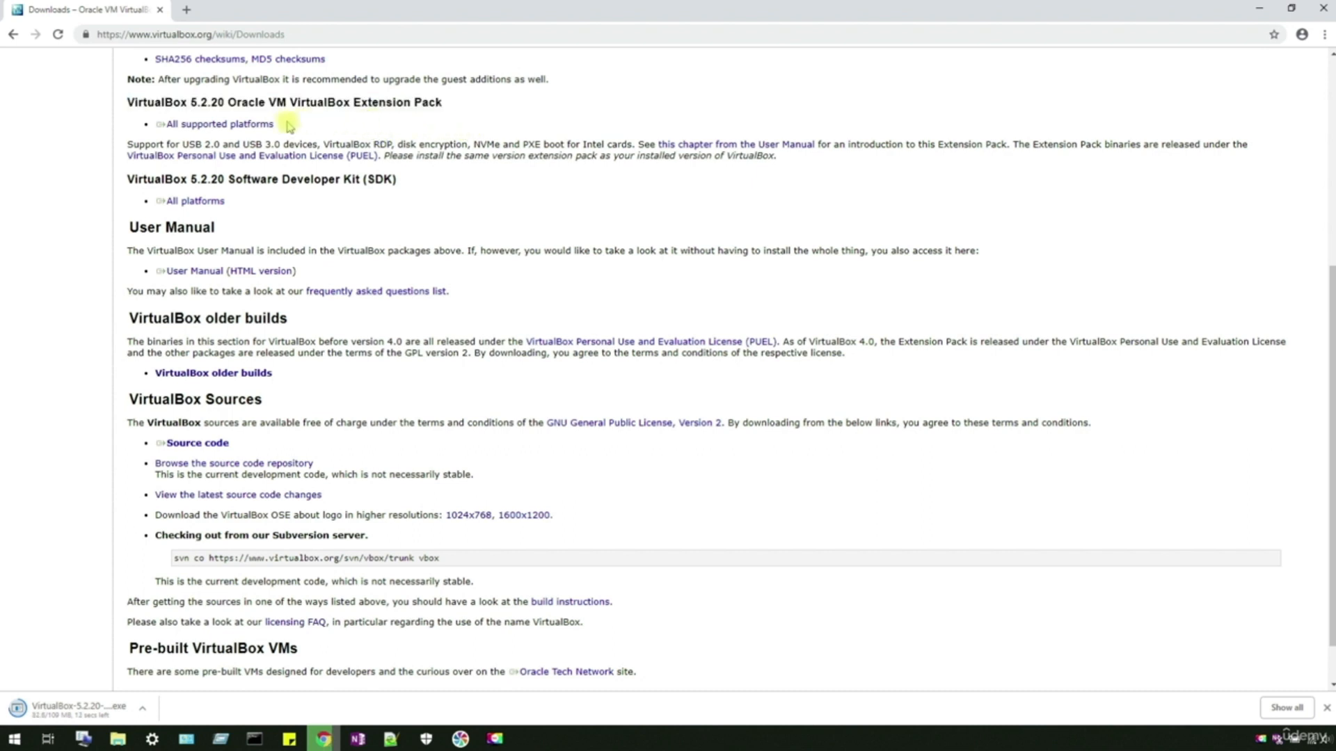
triple_click(289, 127)
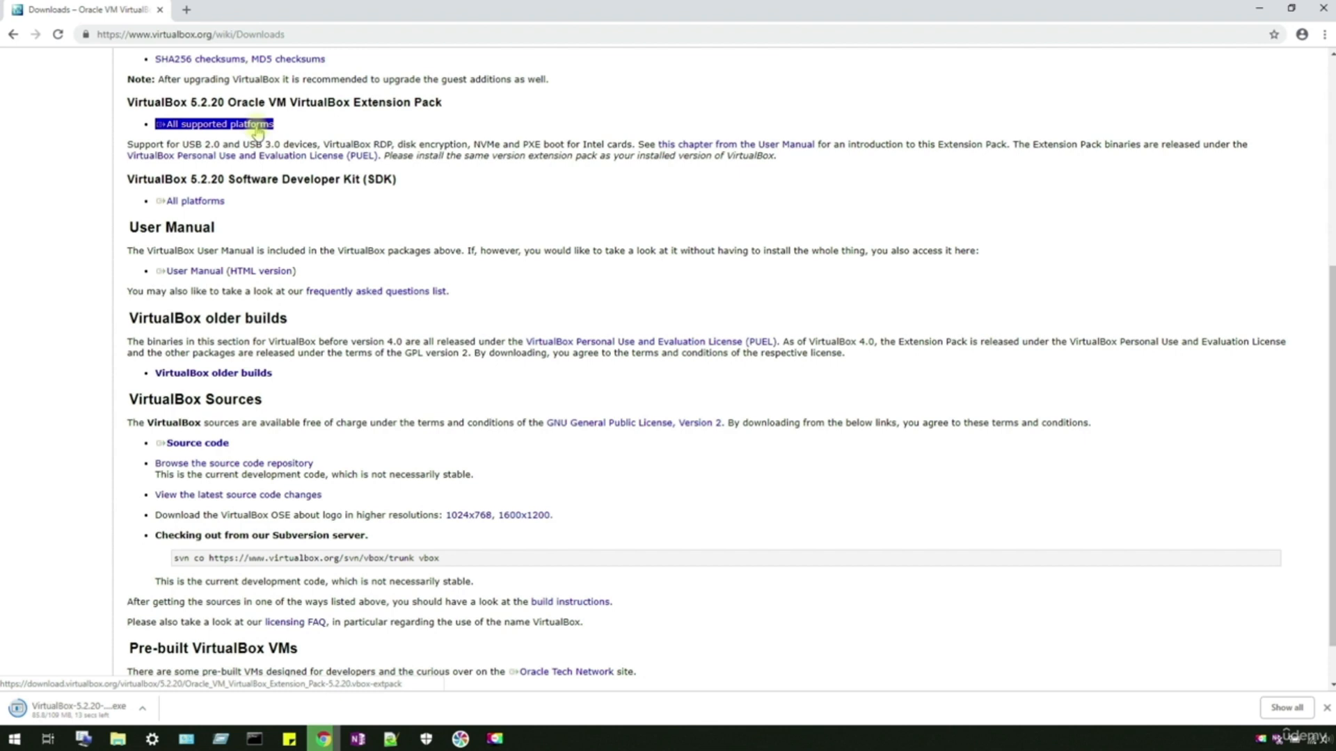
click(256, 130)
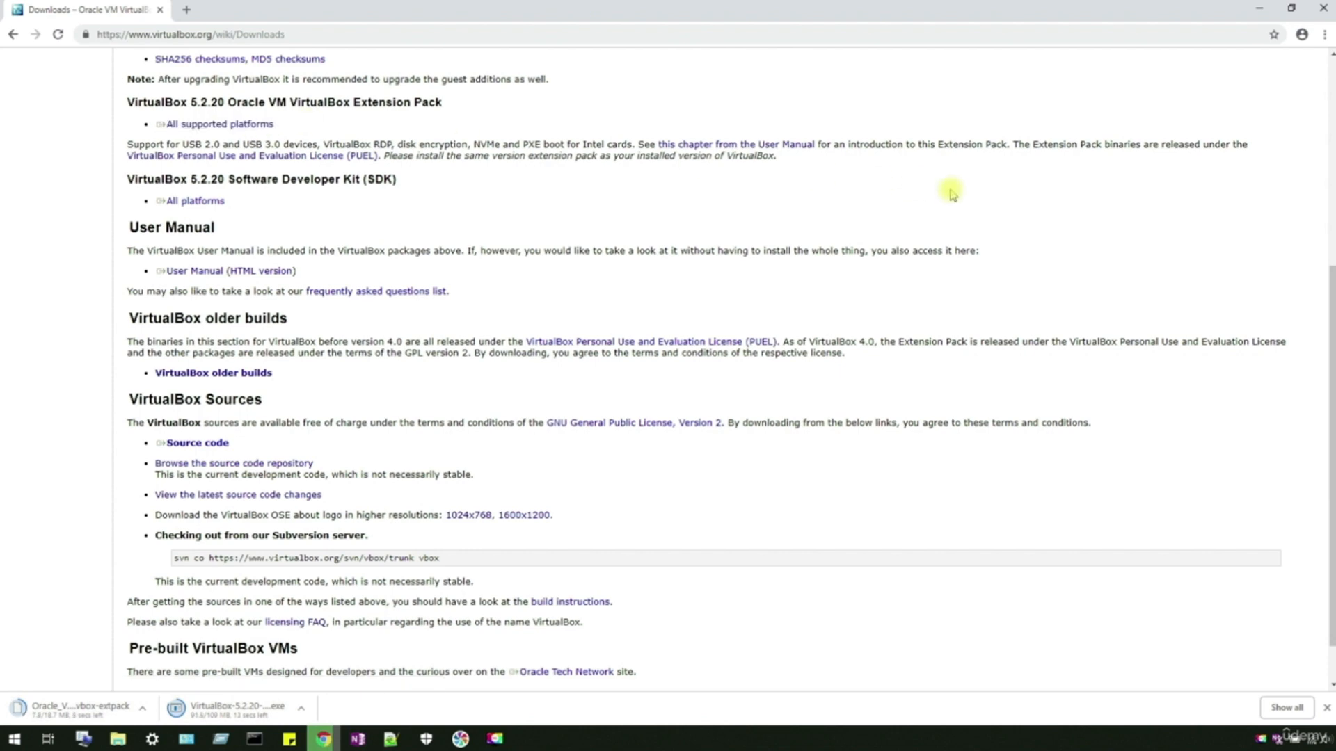
Step: Show the downloaded VirtualBox 5.2.20 Windows installer in its folder and run it
scroll(648, 203, up, 5)
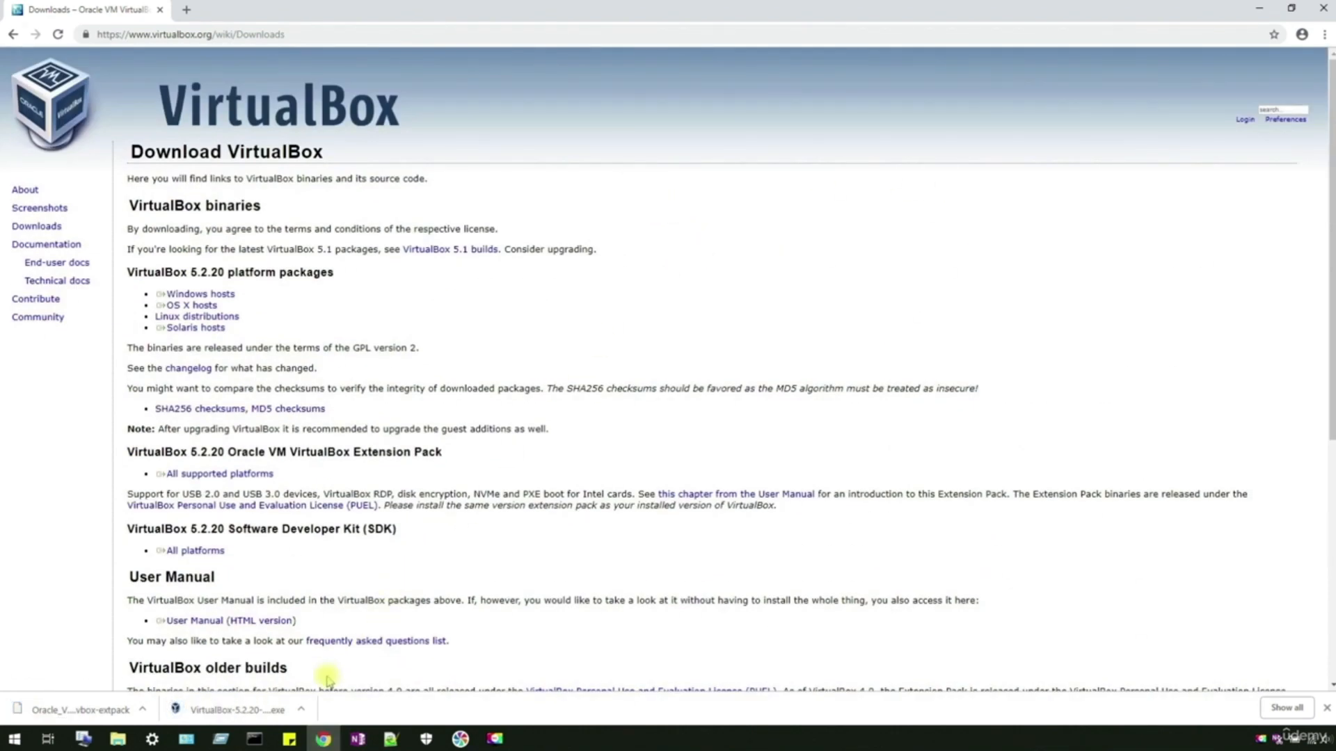
click(302, 709)
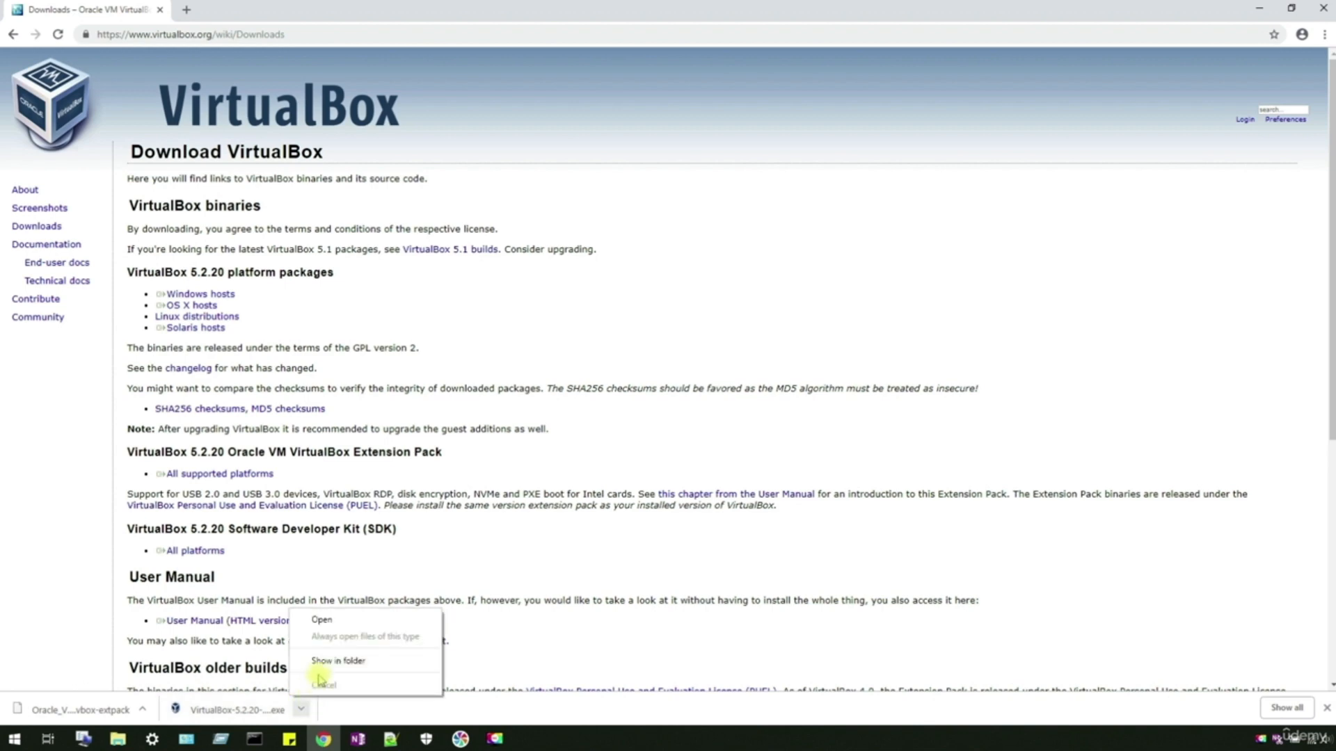
click(337, 661)
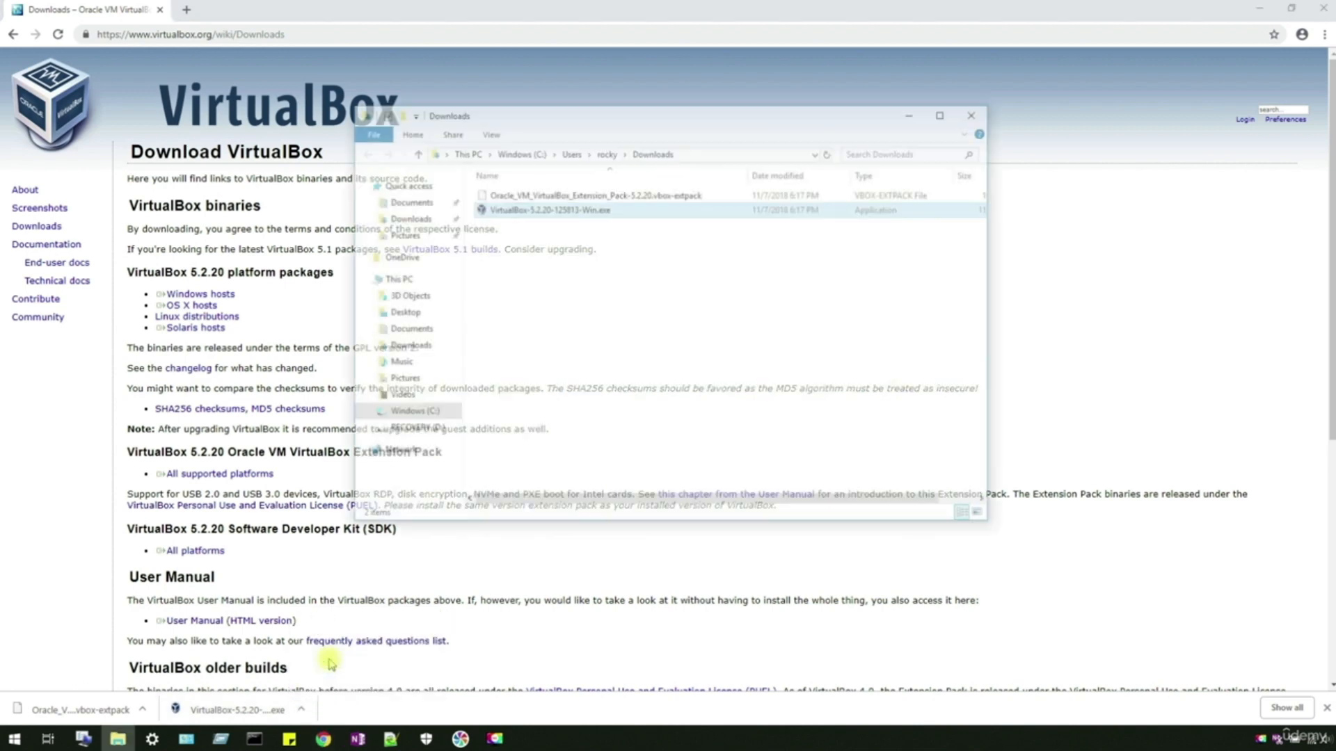
double_click(591, 209)
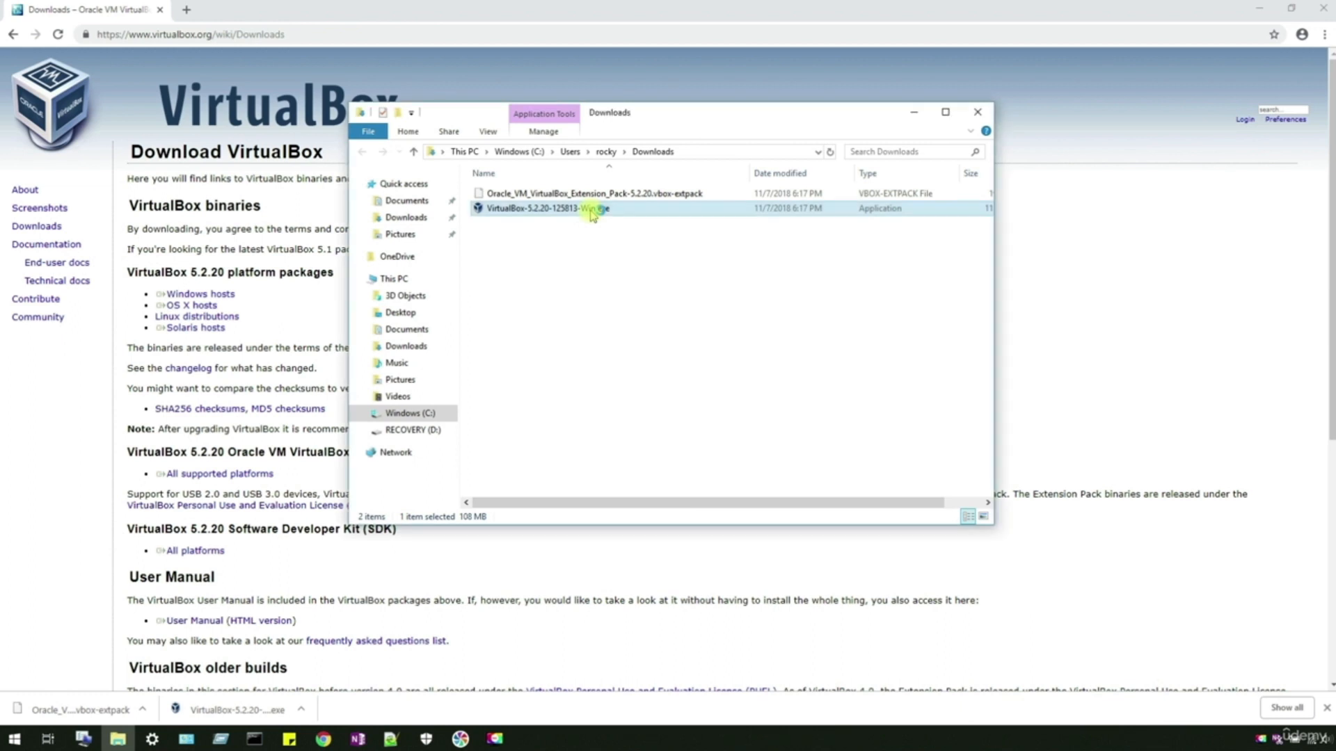
Step: Install VirtualBox 5.2.20 with the default features, accepting the network interface reset, and finish the setup without starting the program
click(739, 481)
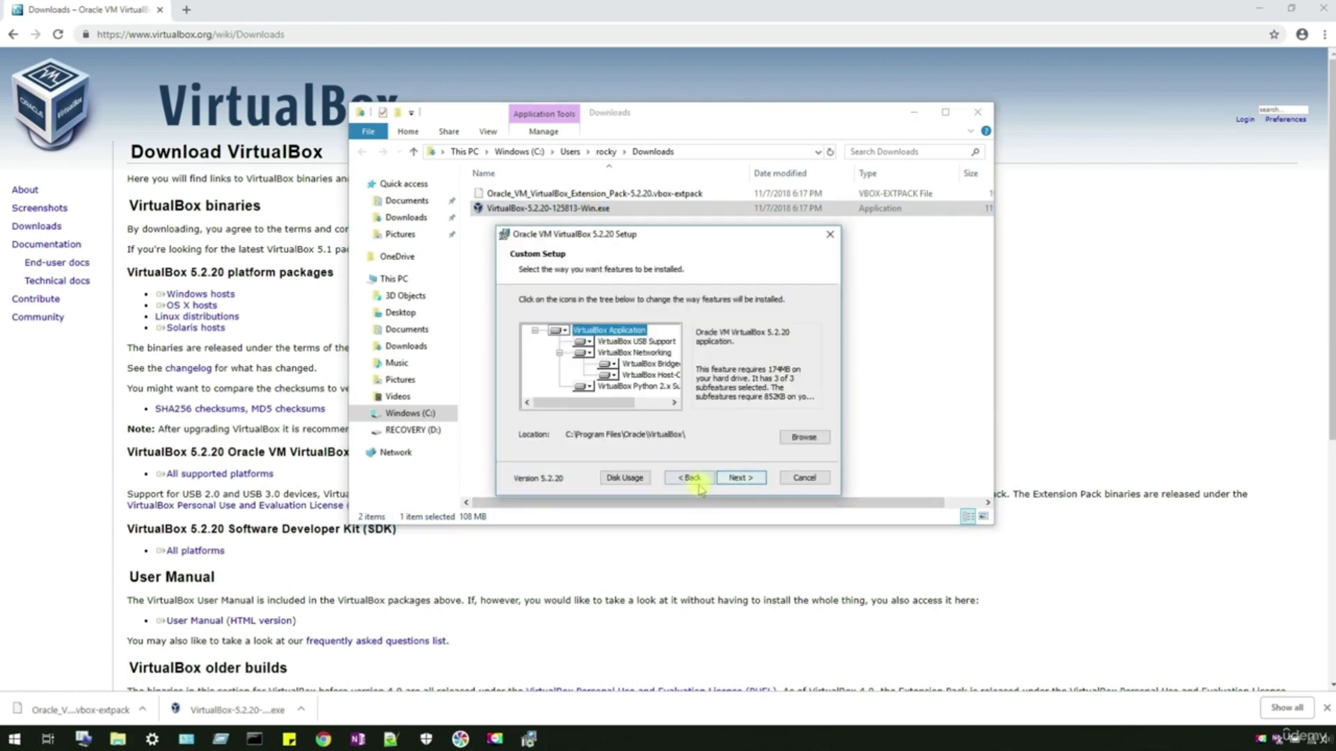
click(741, 483)
click(741, 480)
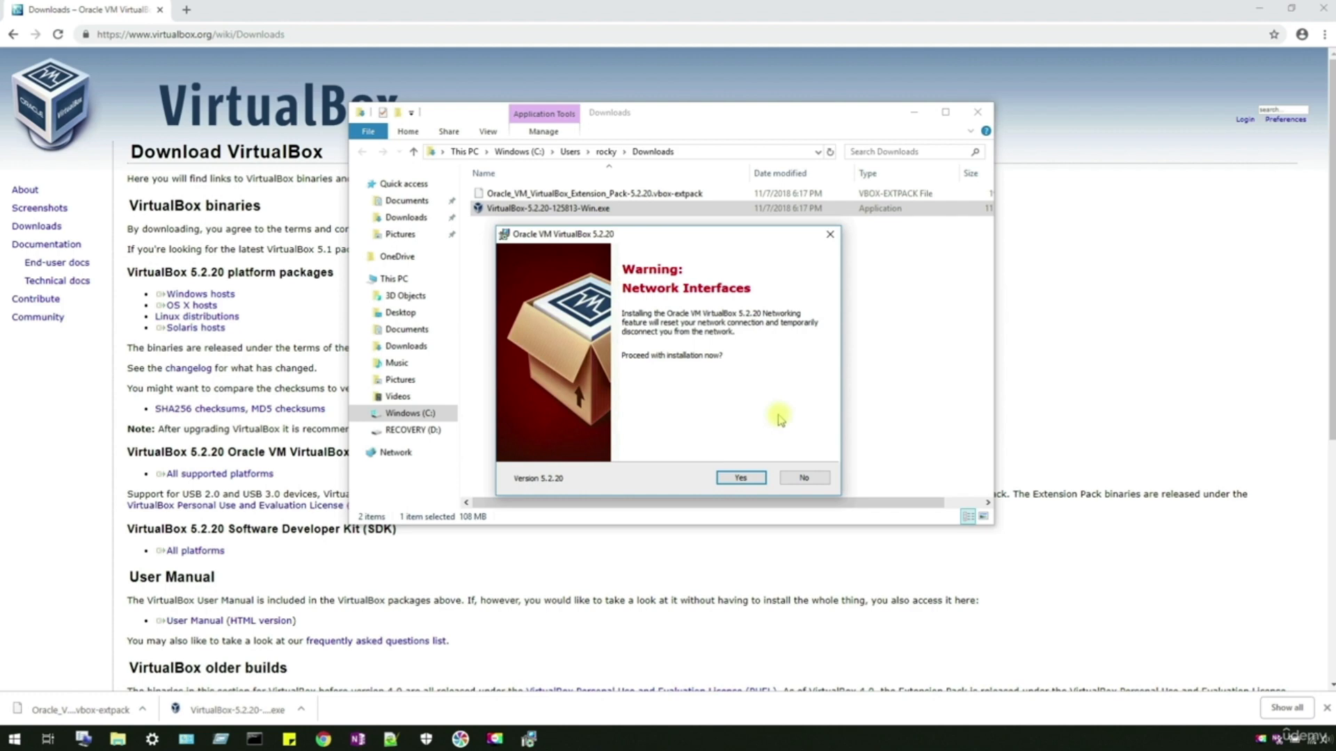
click(742, 478)
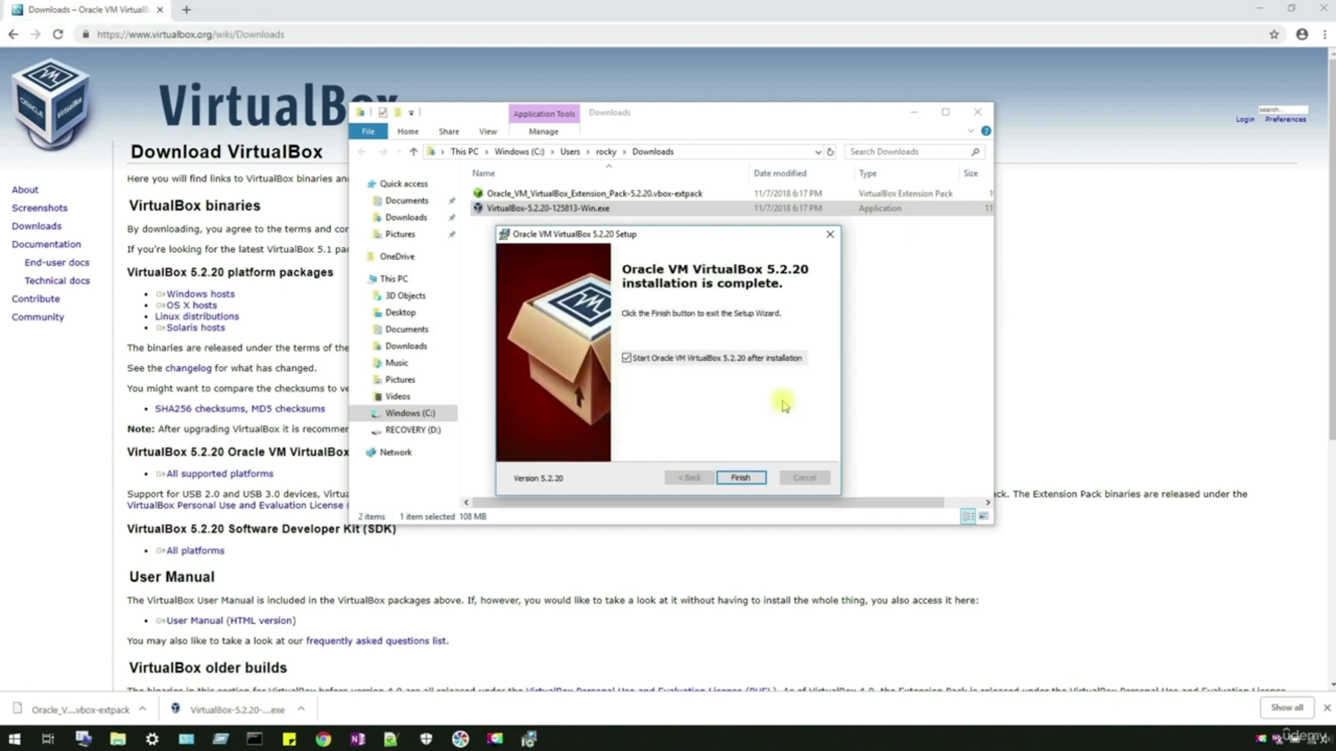
click(627, 358)
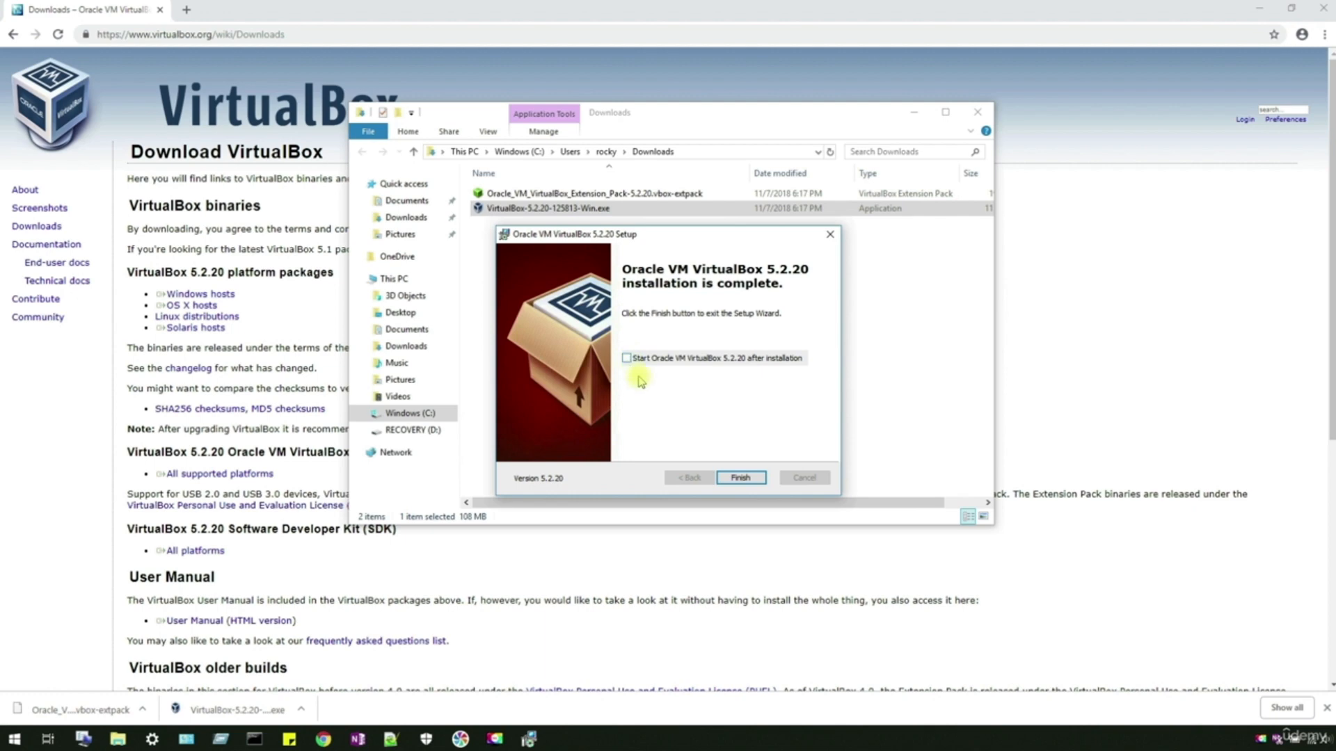
click(743, 478)
Step: Minimize the browser and open Oracle_VM_VirtualBox_Extension_Pack-5.2.20.vbox-extpack from the Downloads folder
click(870, 194)
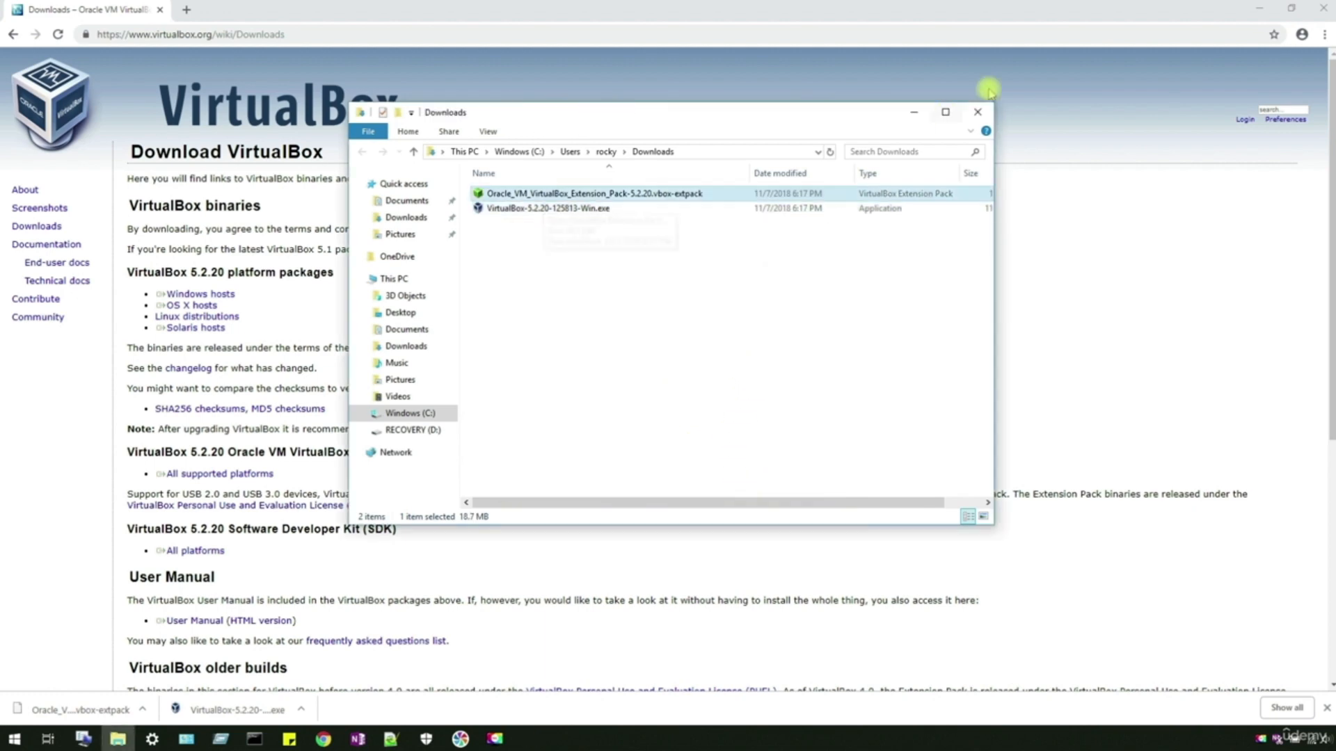
click(1259, 9)
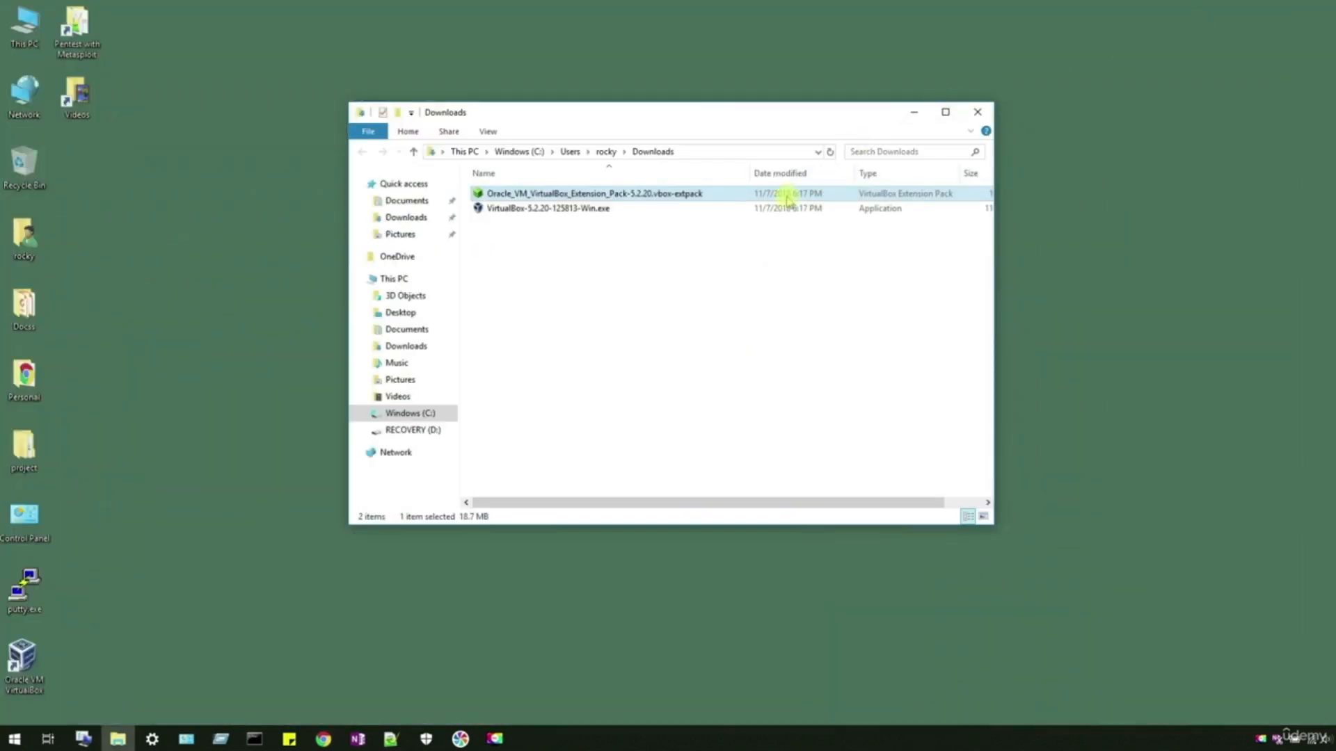
click(673, 249)
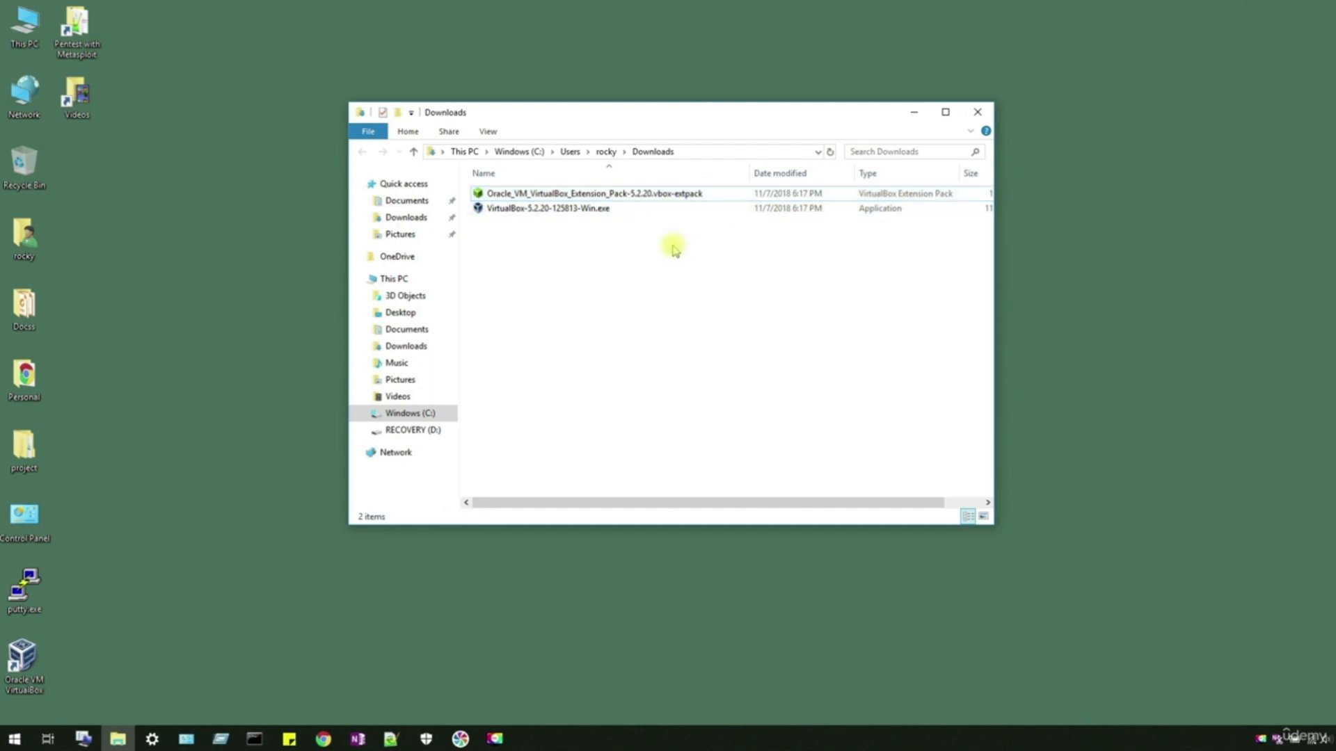
click(653, 199)
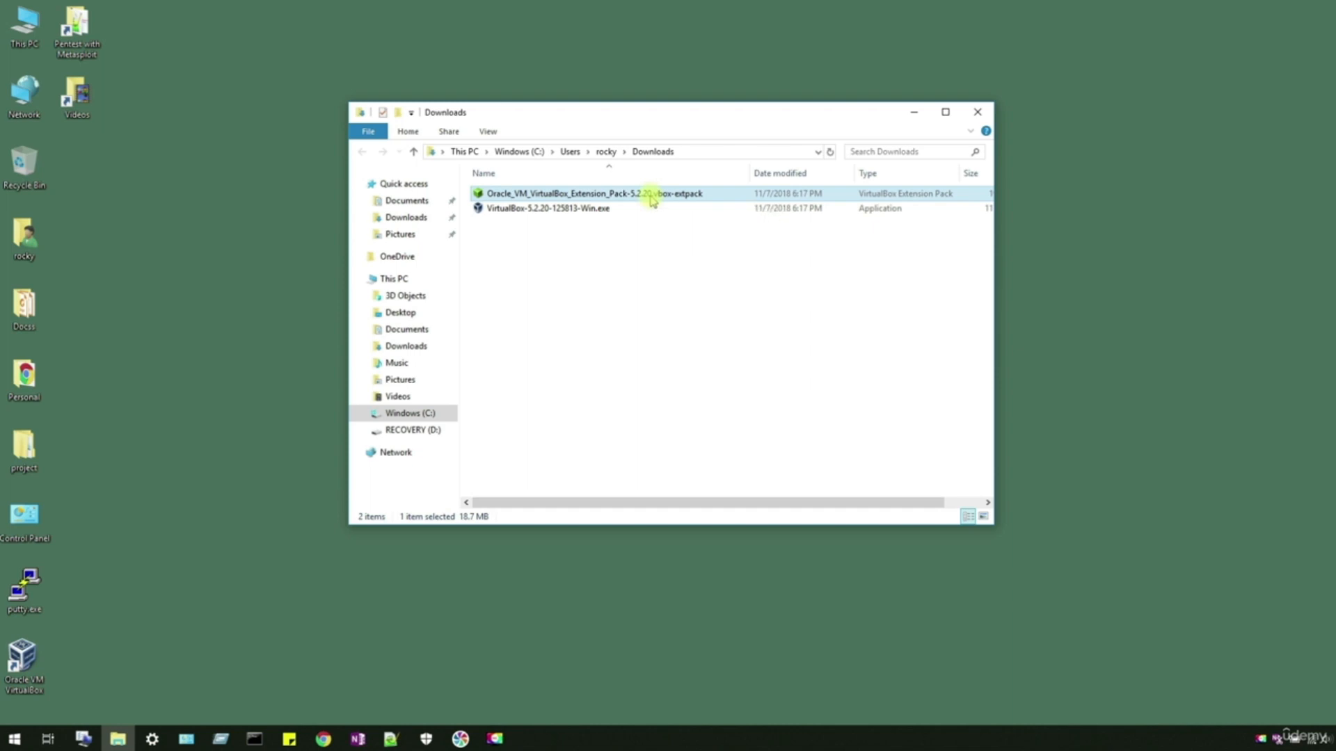
double_click(653, 199)
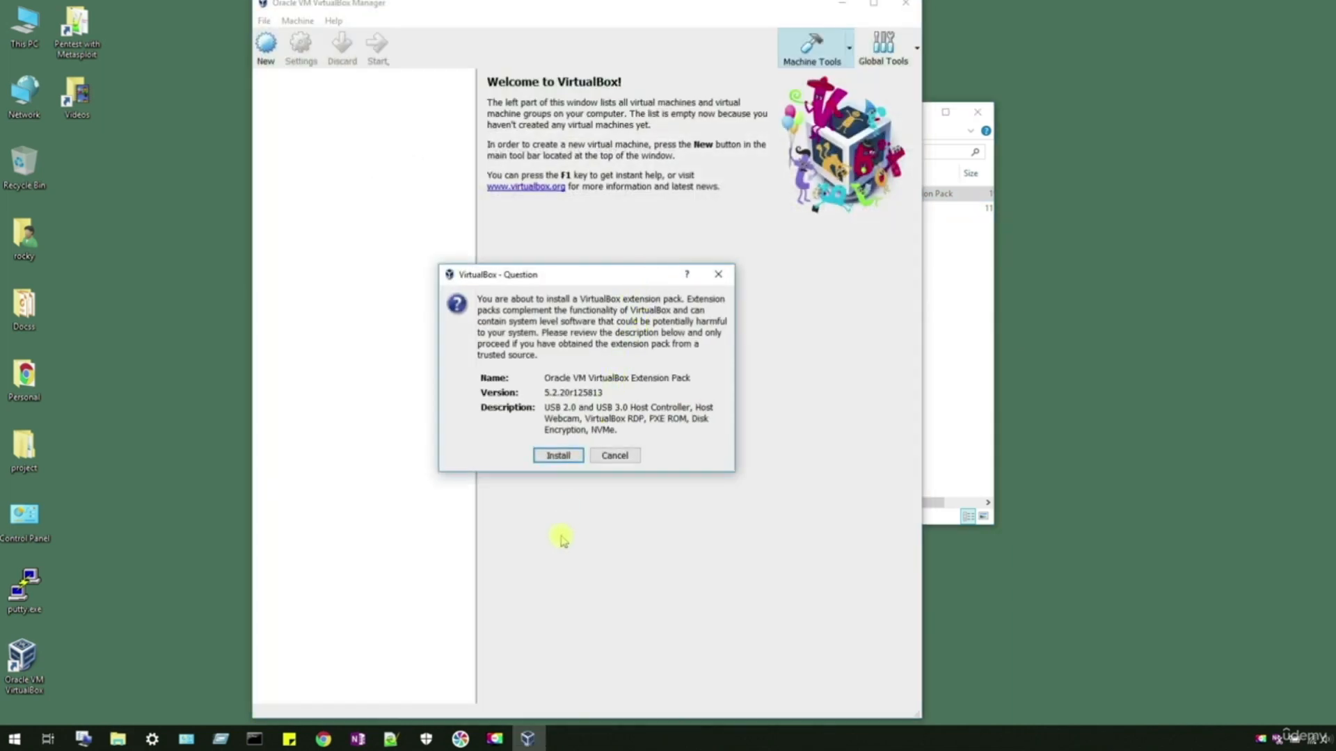
Step: Install the VirtualBox Extension Pack, reading its license through to the end and agreeing to it
click(563, 458)
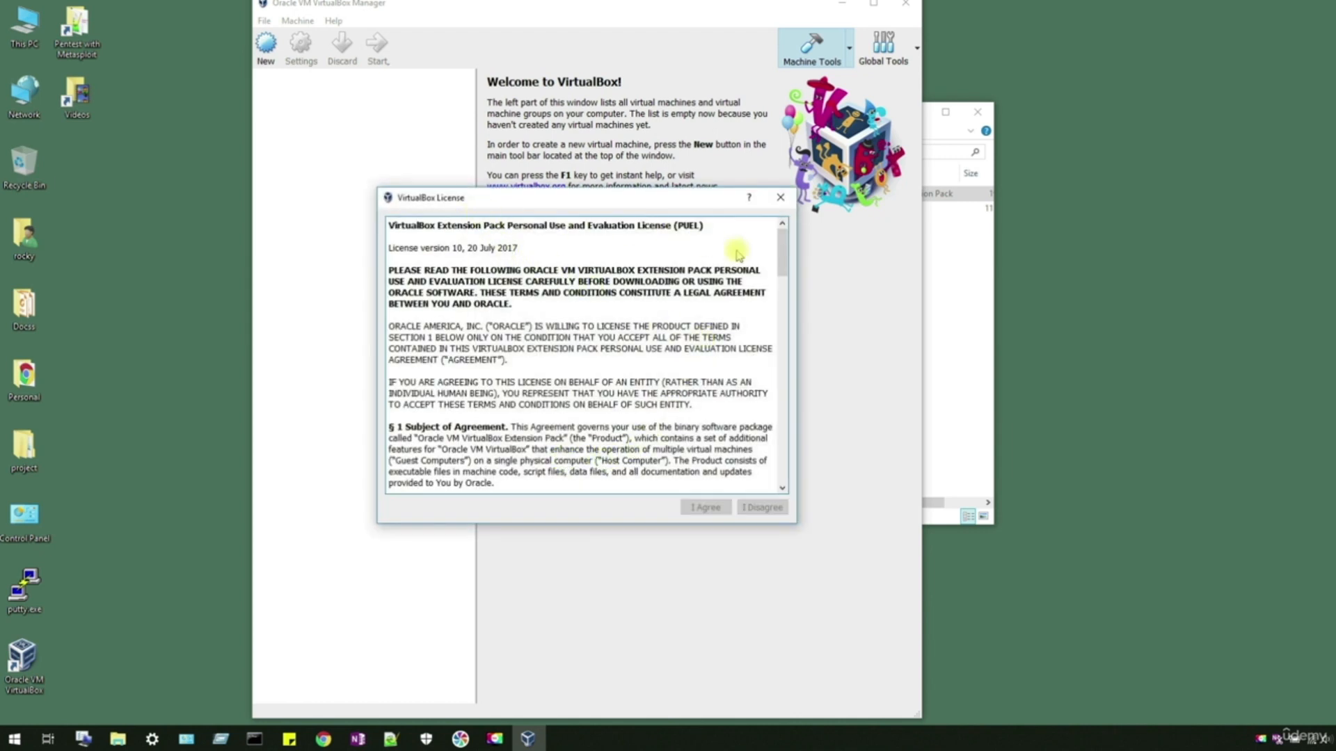
drag(783, 265, 766, 483)
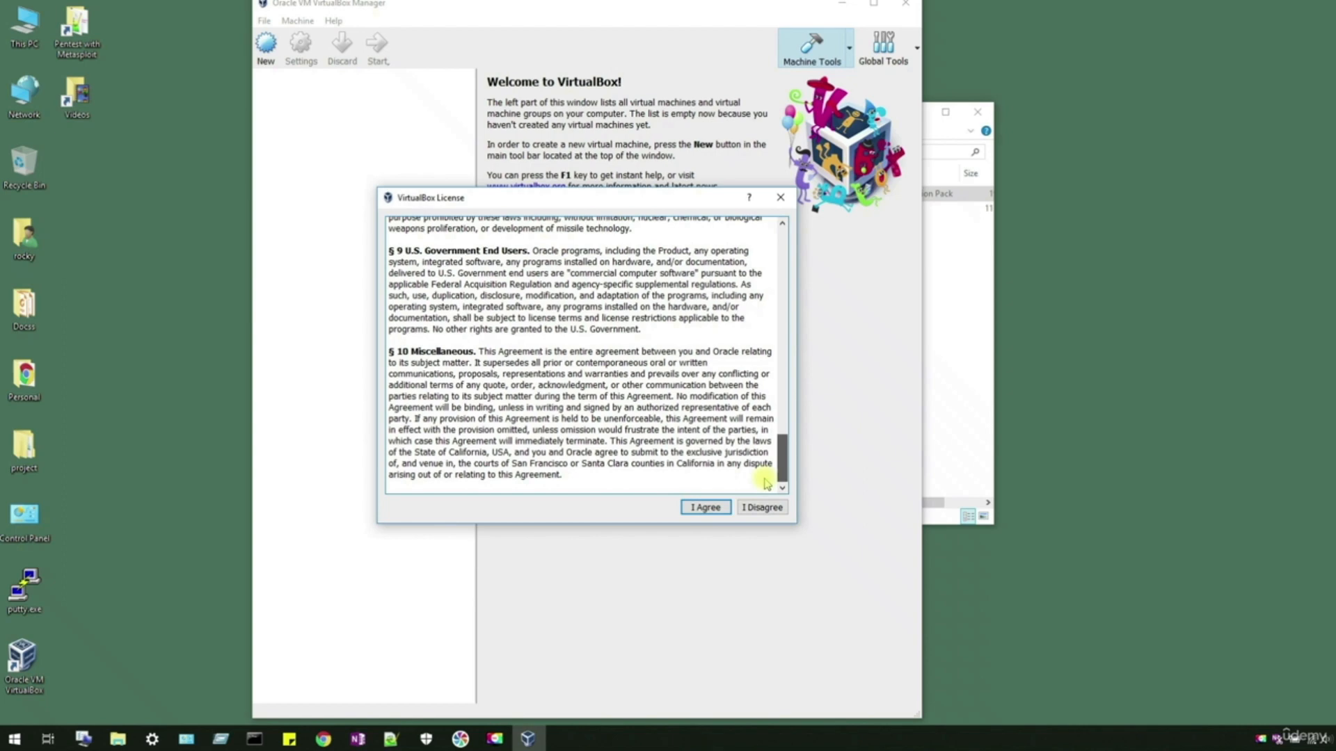
click(705, 508)
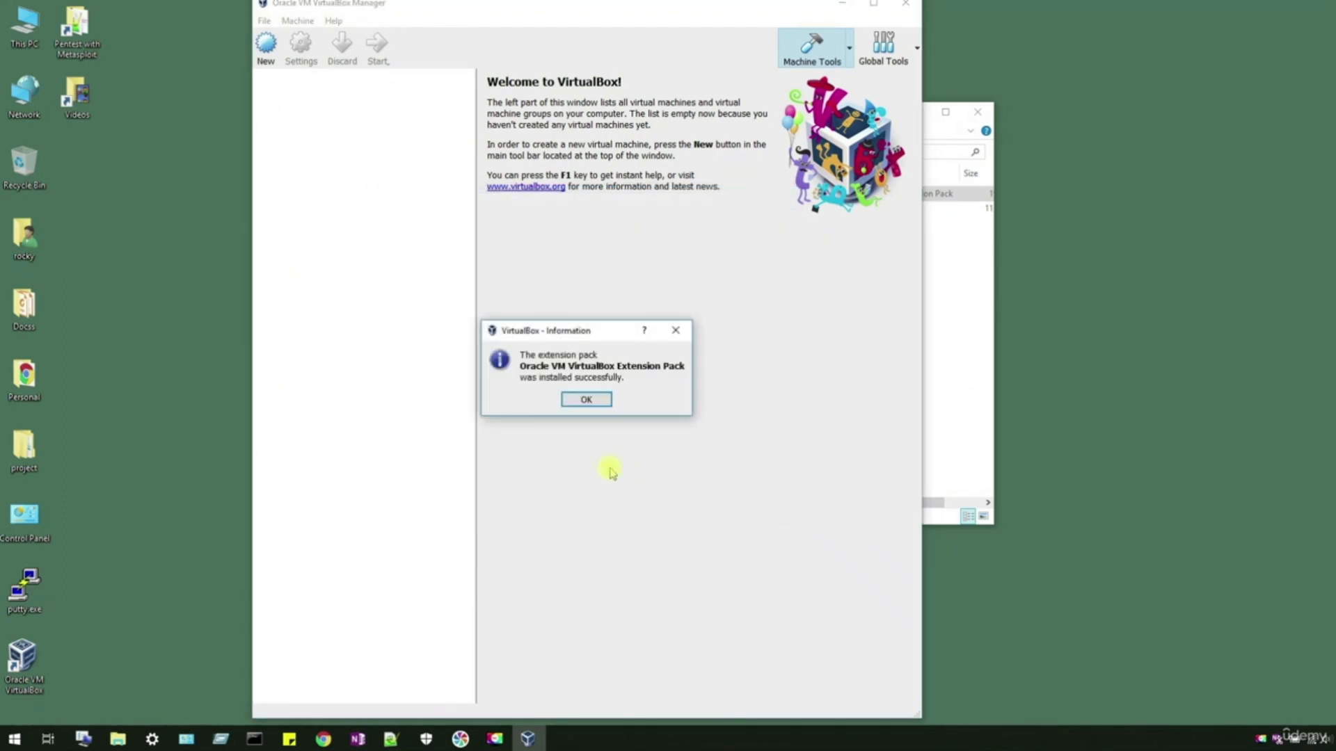
click(587, 400)
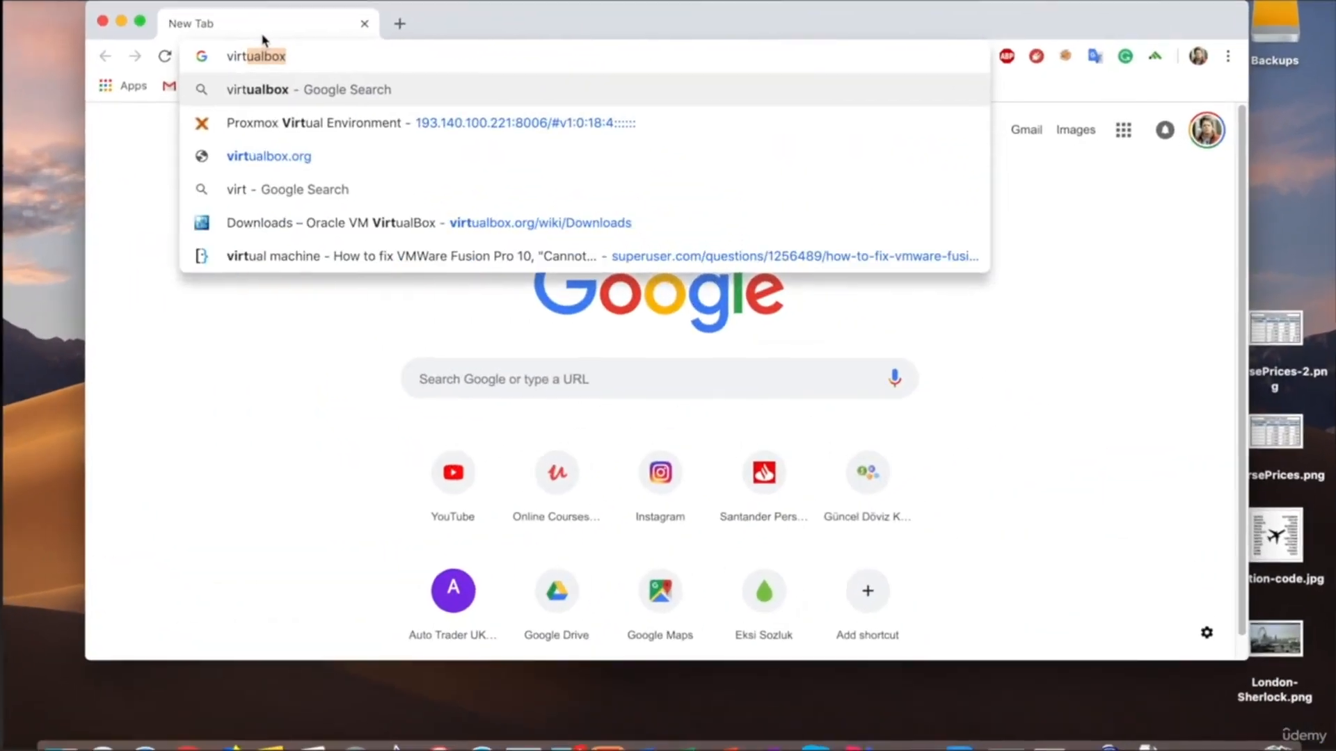
Step: Go to virtualbox.org in Chrome on the Mac and open the site's Downloads page
text(ual)
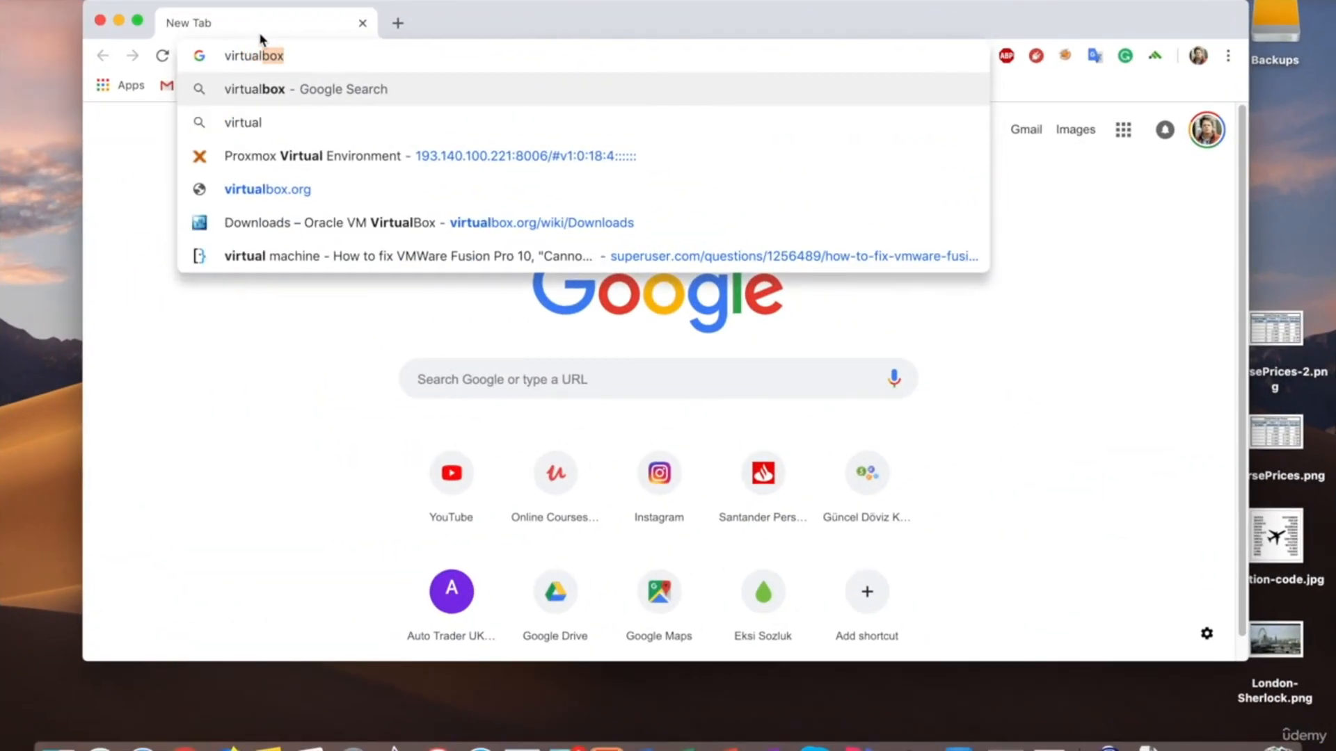
key(Down)
key(Down)
key(Down)
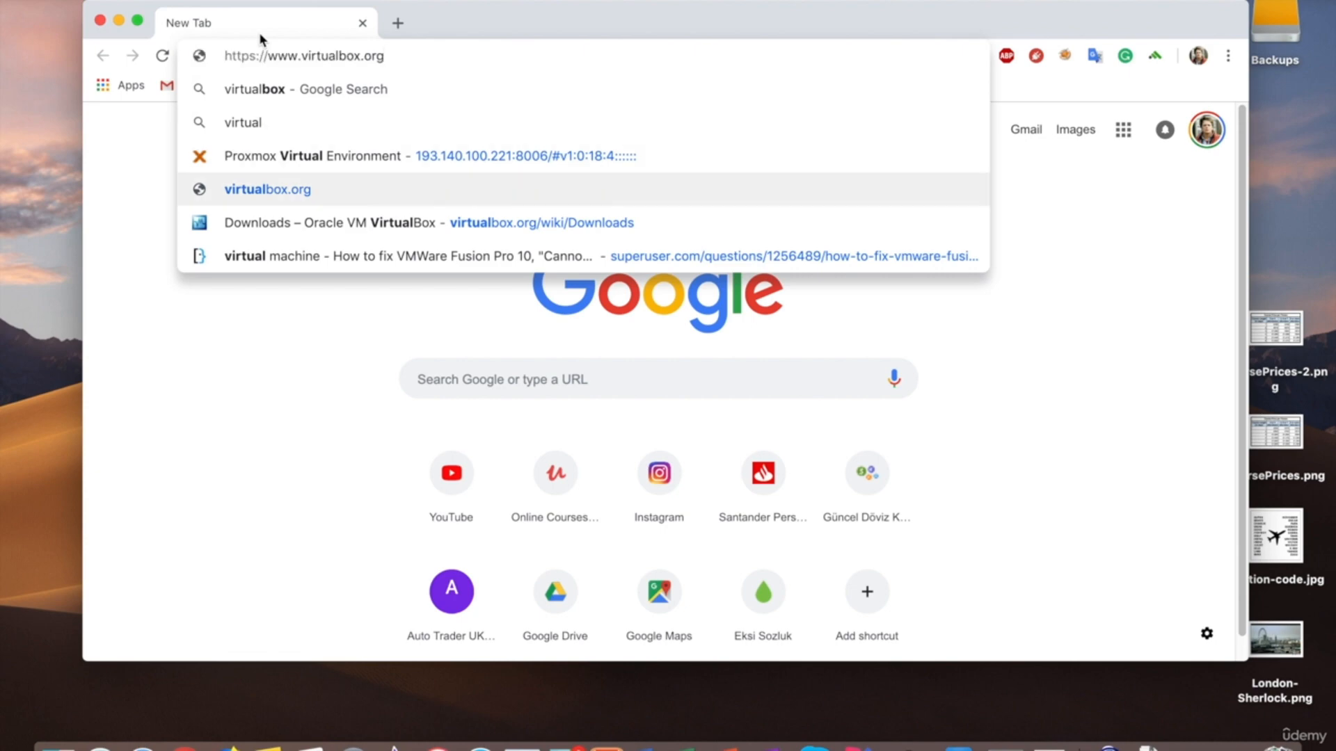
key(Return)
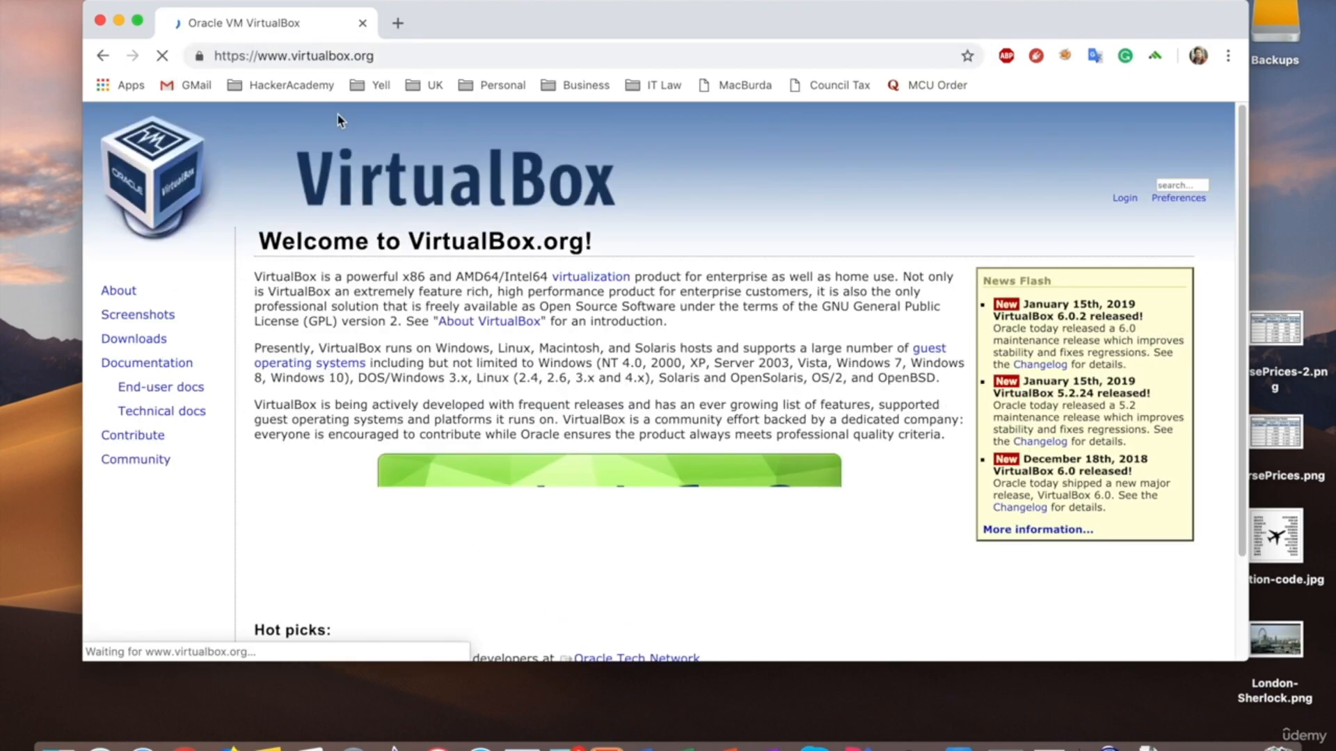
click(135, 338)
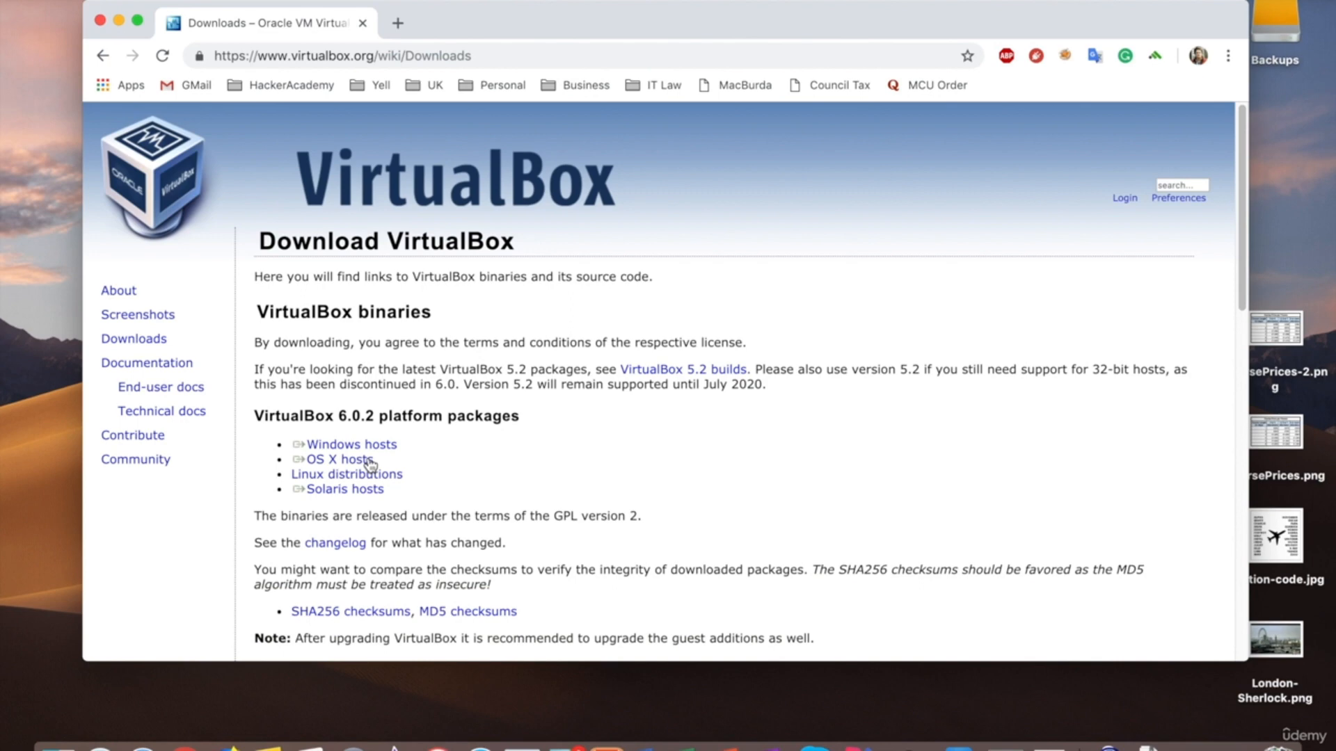
Step: Download the VirtualBox 6.0.2 package for OS X hosts, saving VirtualBox-6.0.2-128162-OSX.dmg to the Desktop
triple_click(371, 465)
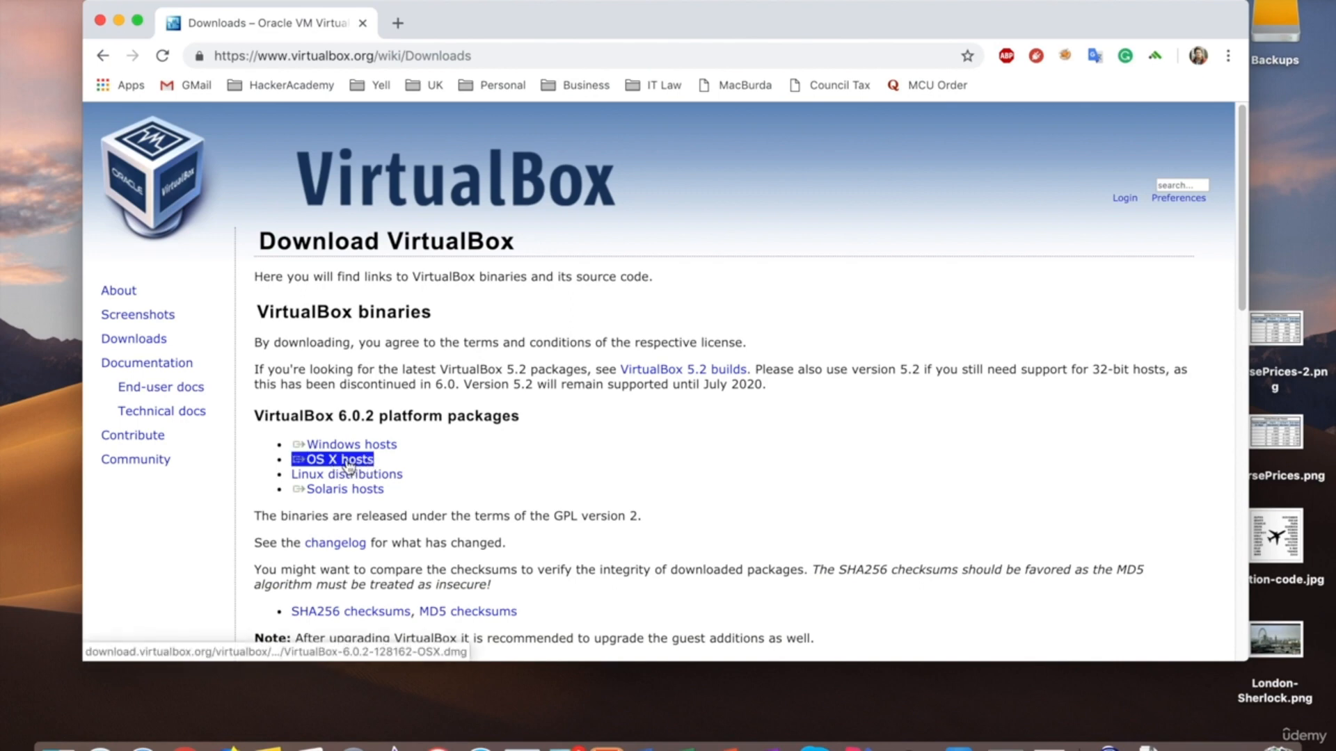
click(350, 464)
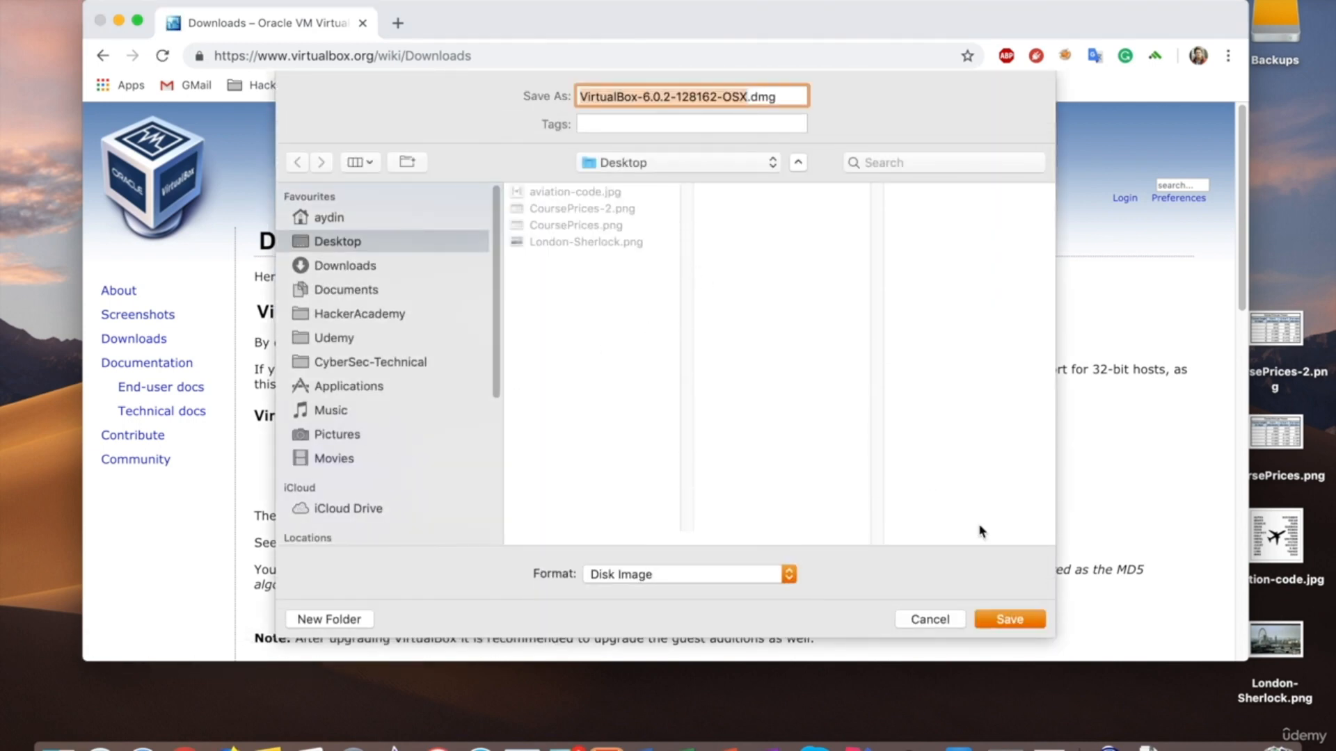
click(1009, 618)
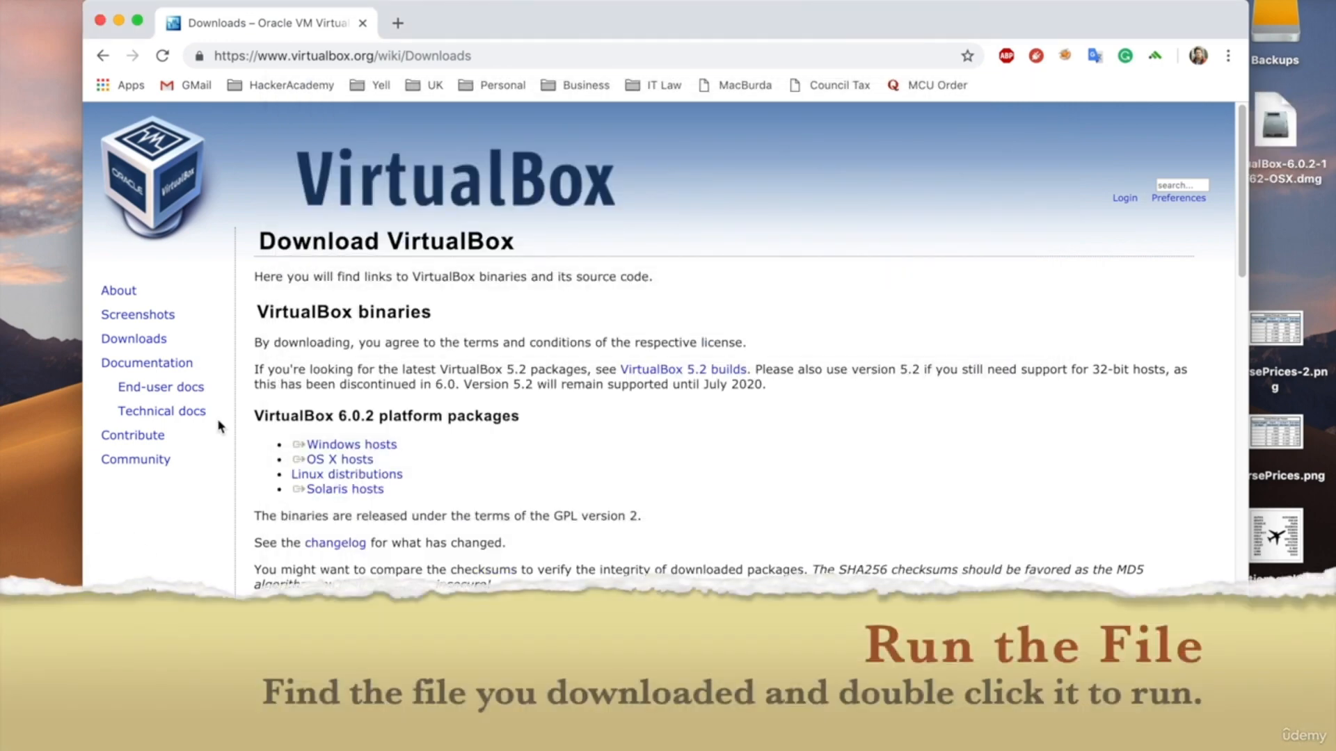
Step: Close the browser window, open the downloaded VirtualBox disk image on the desktop and launch VirtualBox.pkg
click(100, 20)
click(1276, 134)
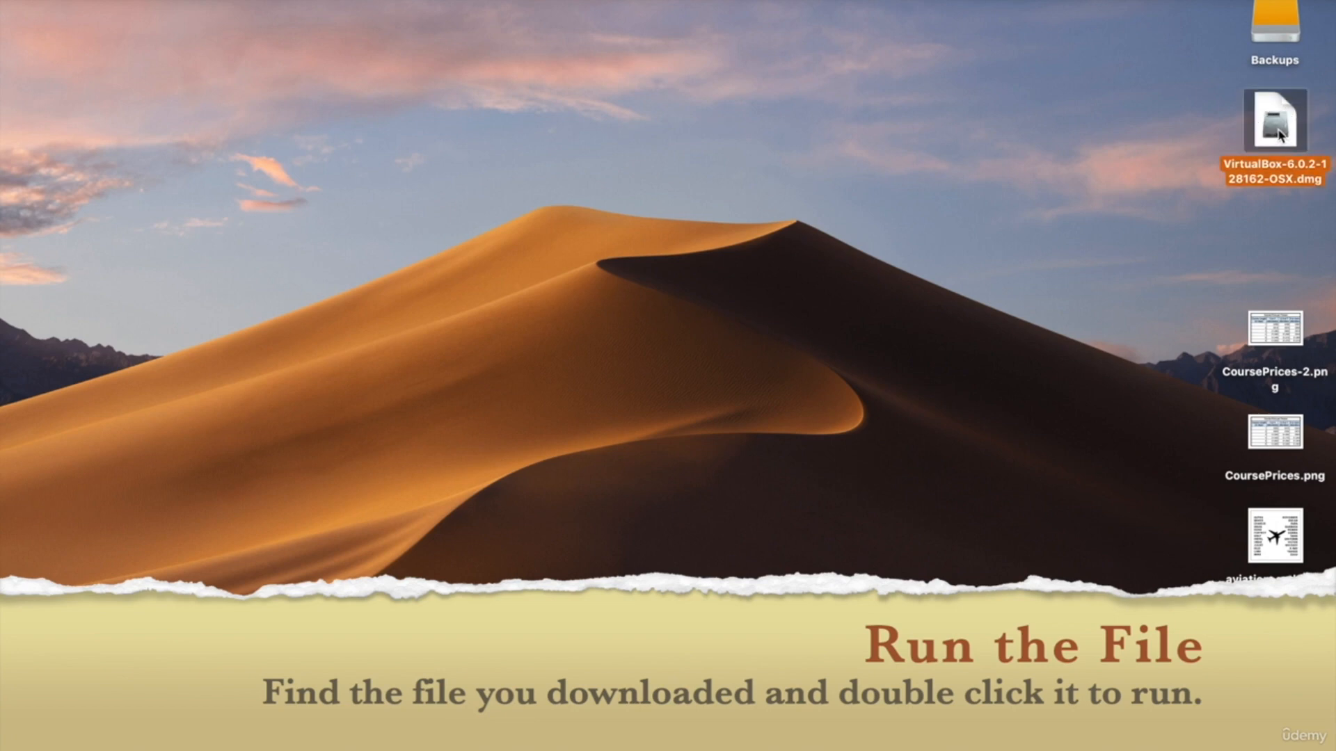
double_click(1285, 139)
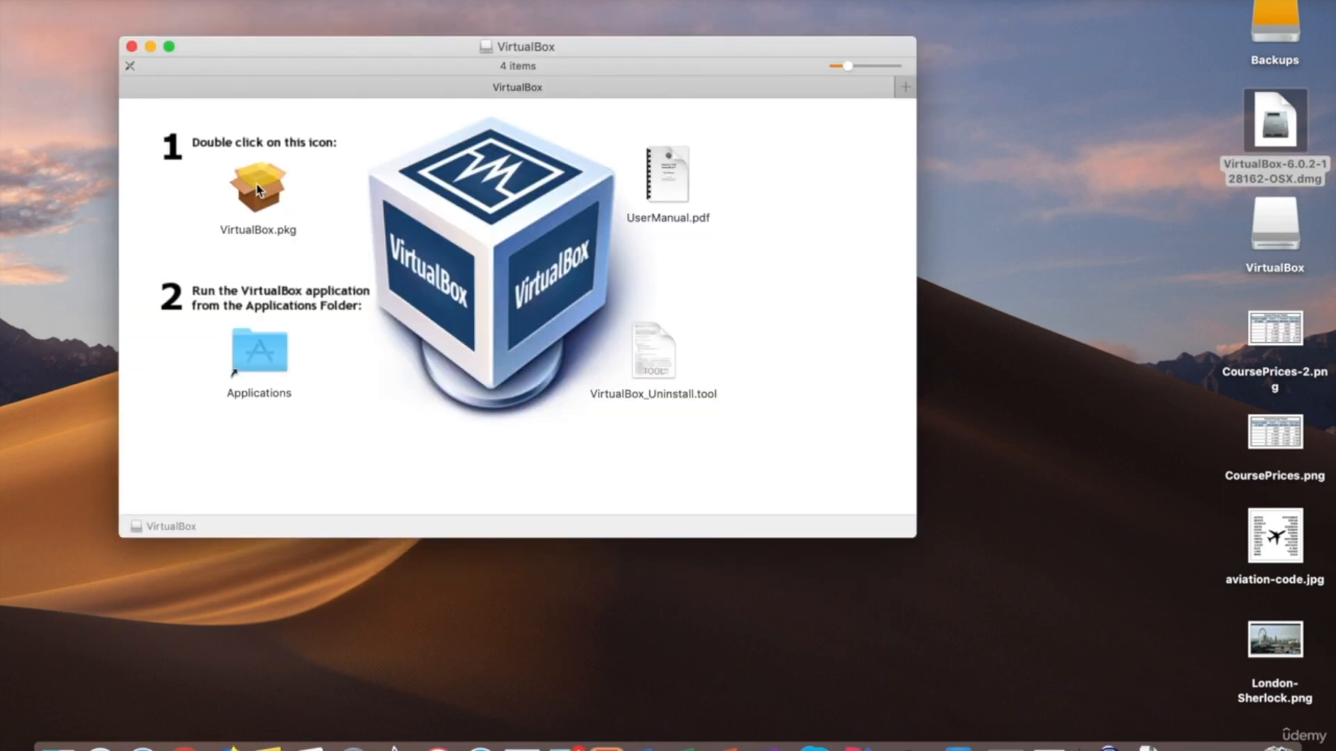
double_click(258, 188)
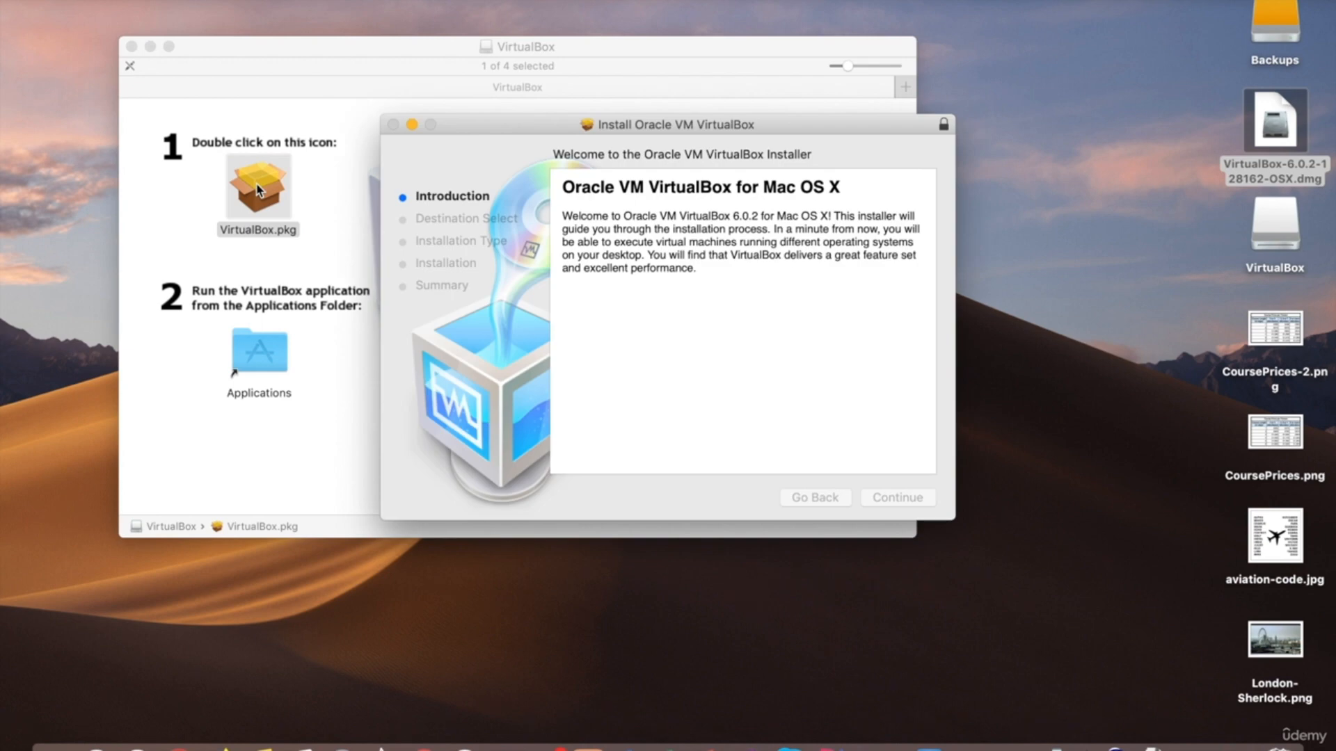
Step: Run the standard VirtualBox 6.0.2 installation on Macintosh HD, authorise it with the account password, and close the finished installer
click(809, 256)
click(907, 500)
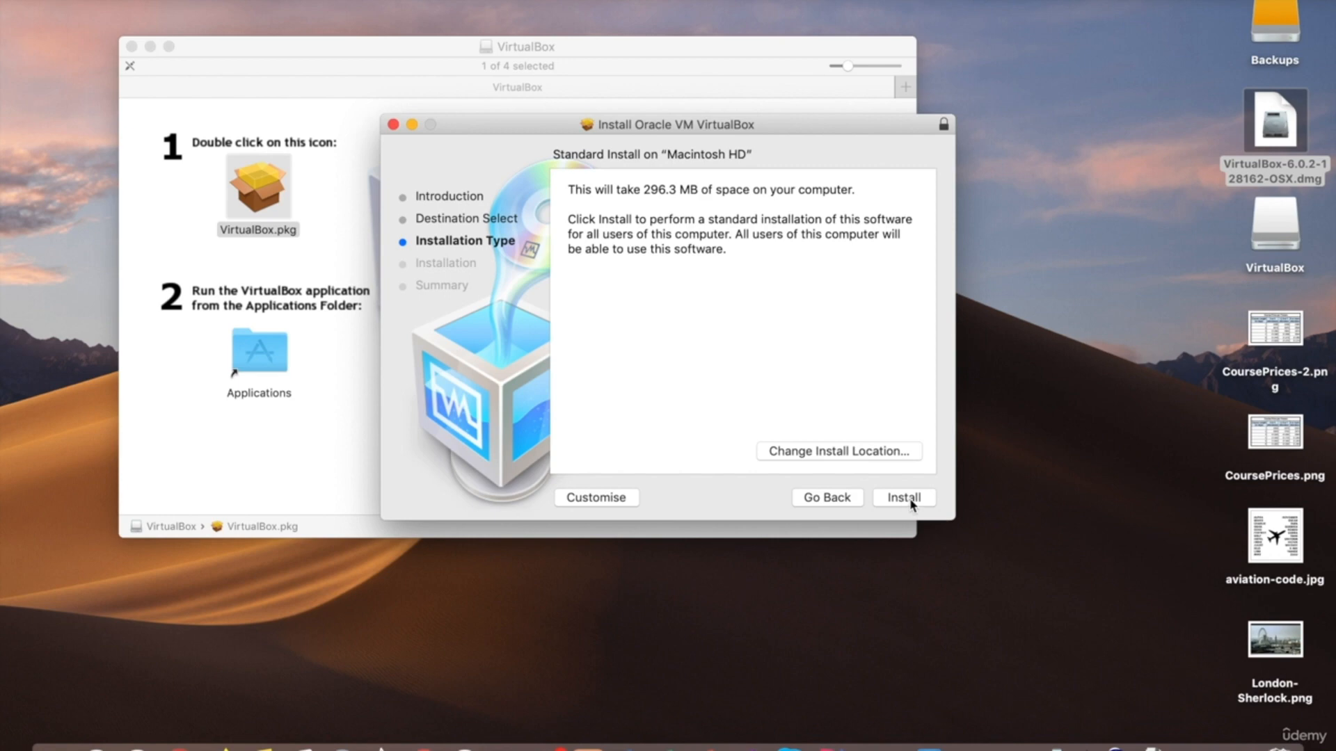
click(904, 499)
text(••••••)
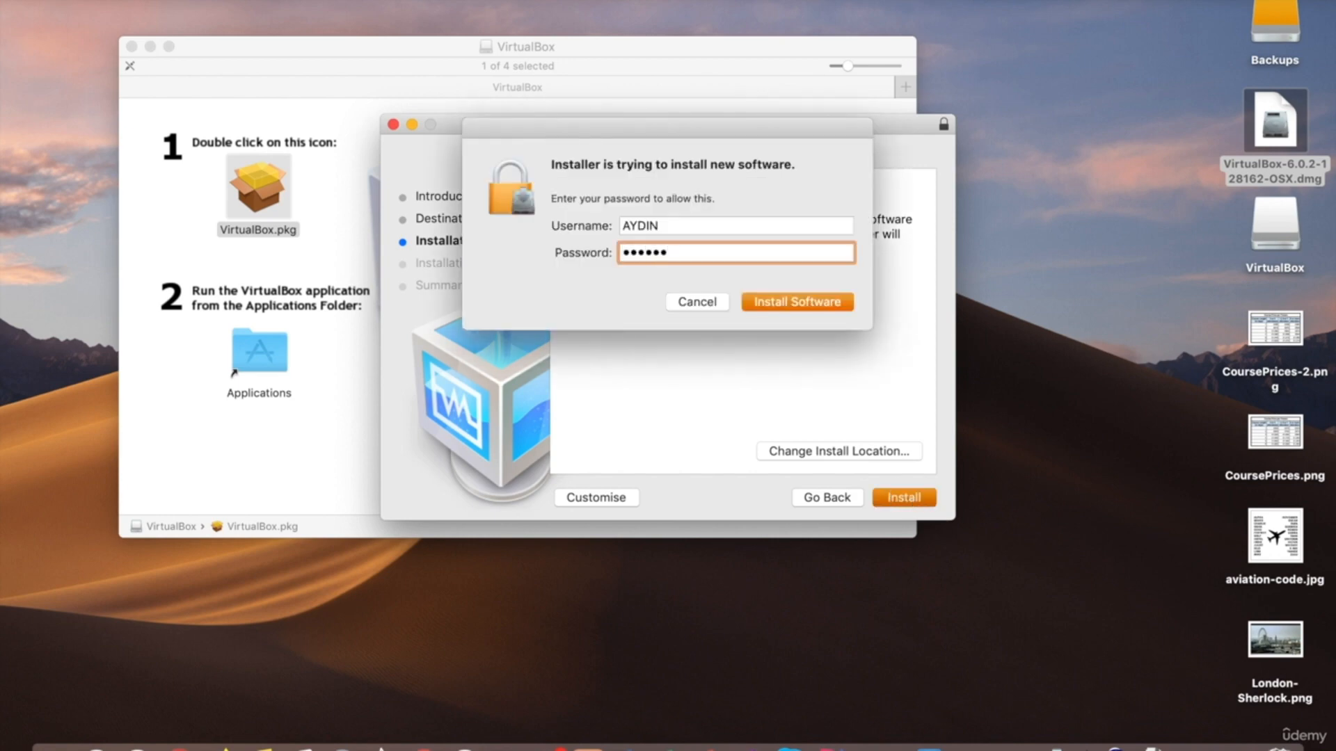
click(836, 304)
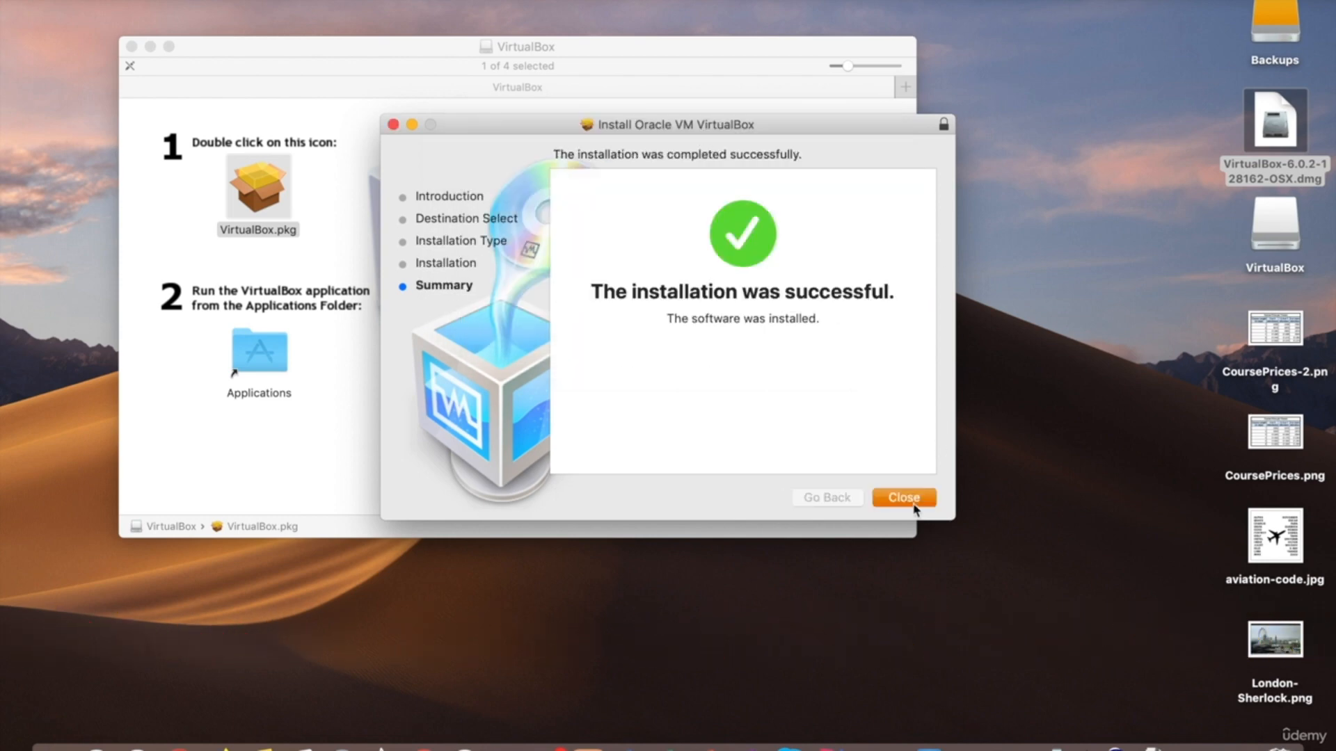
click(913, 501)
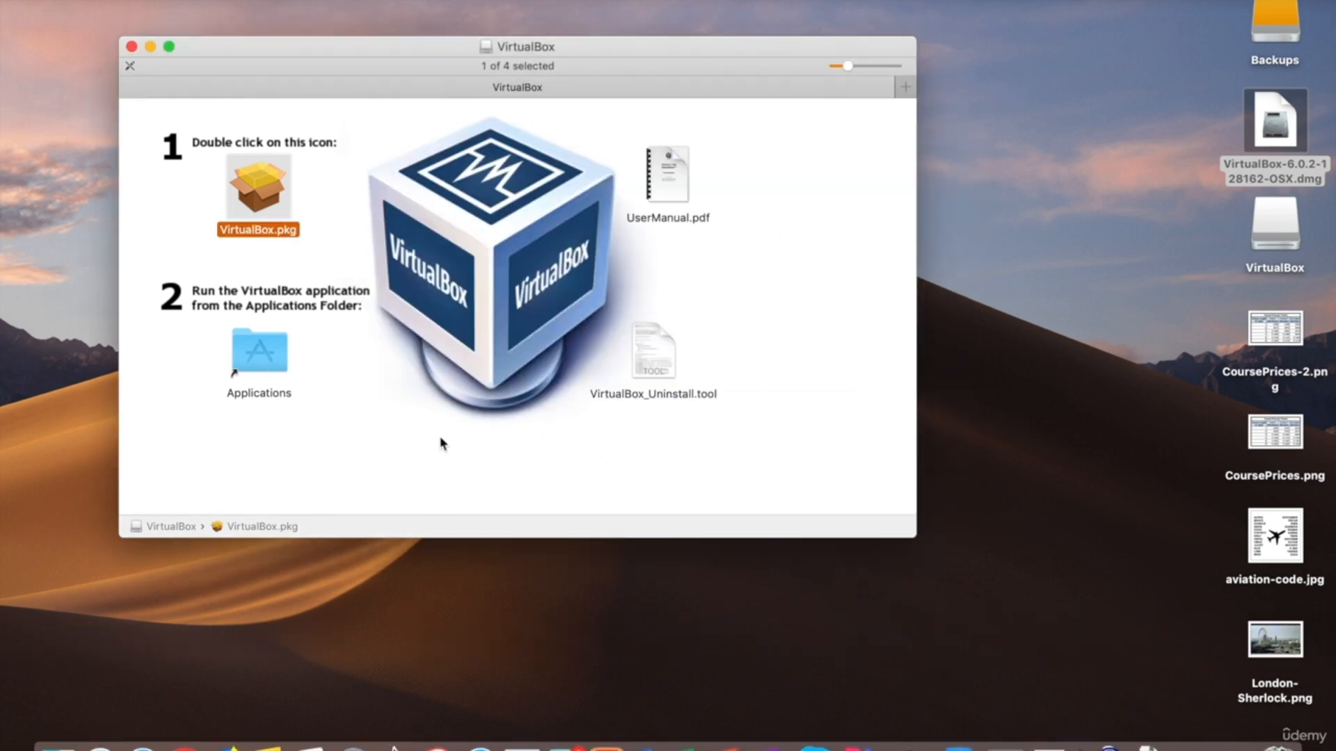
Step: Launch VirtualBox from the Mac's applications and move its manager window toward the middle of the desktop
key(F4)
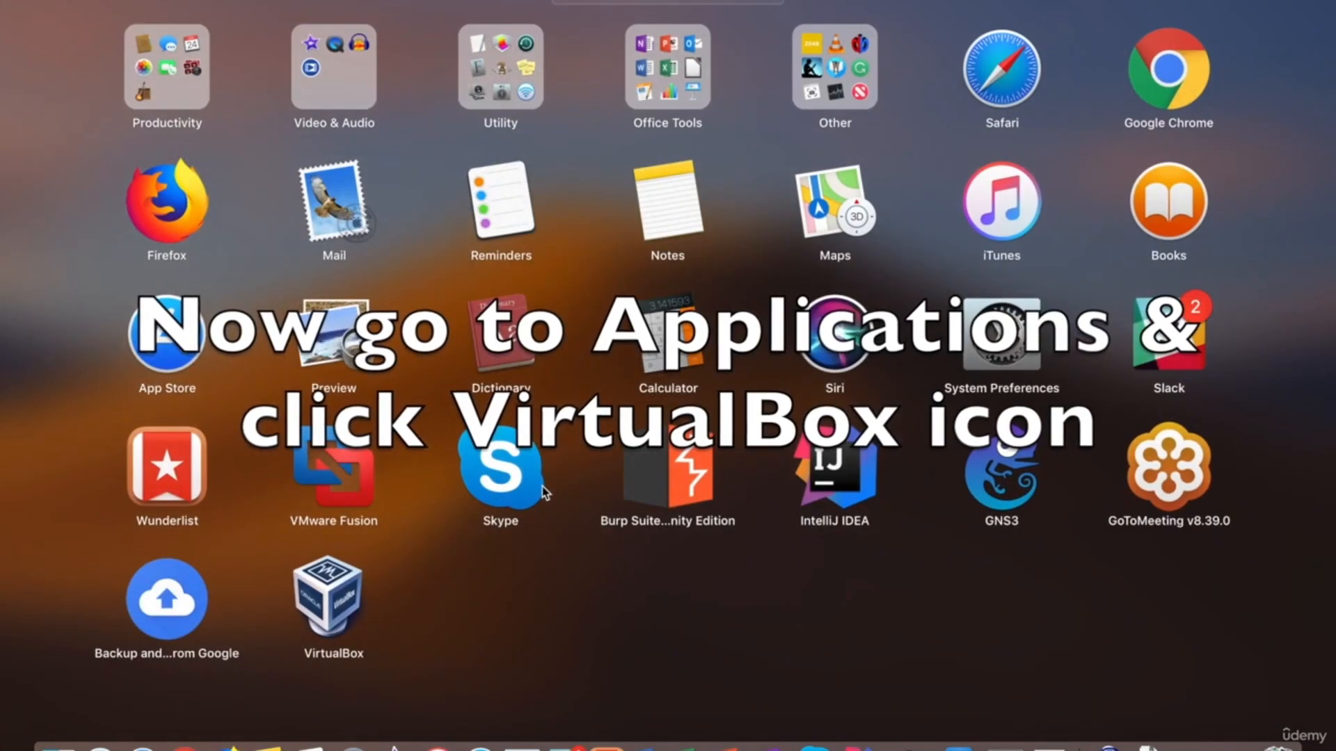
click(340, 605)
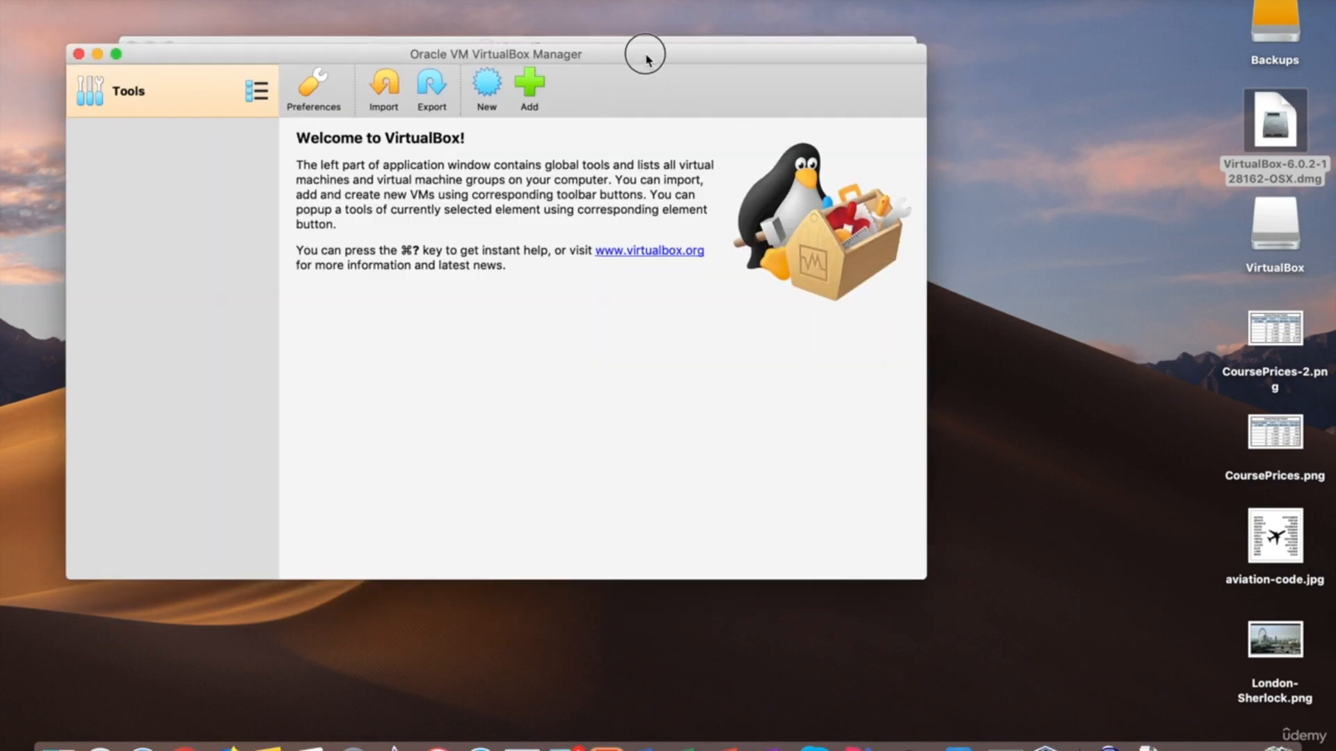
drag(642, 55, 770, 183)
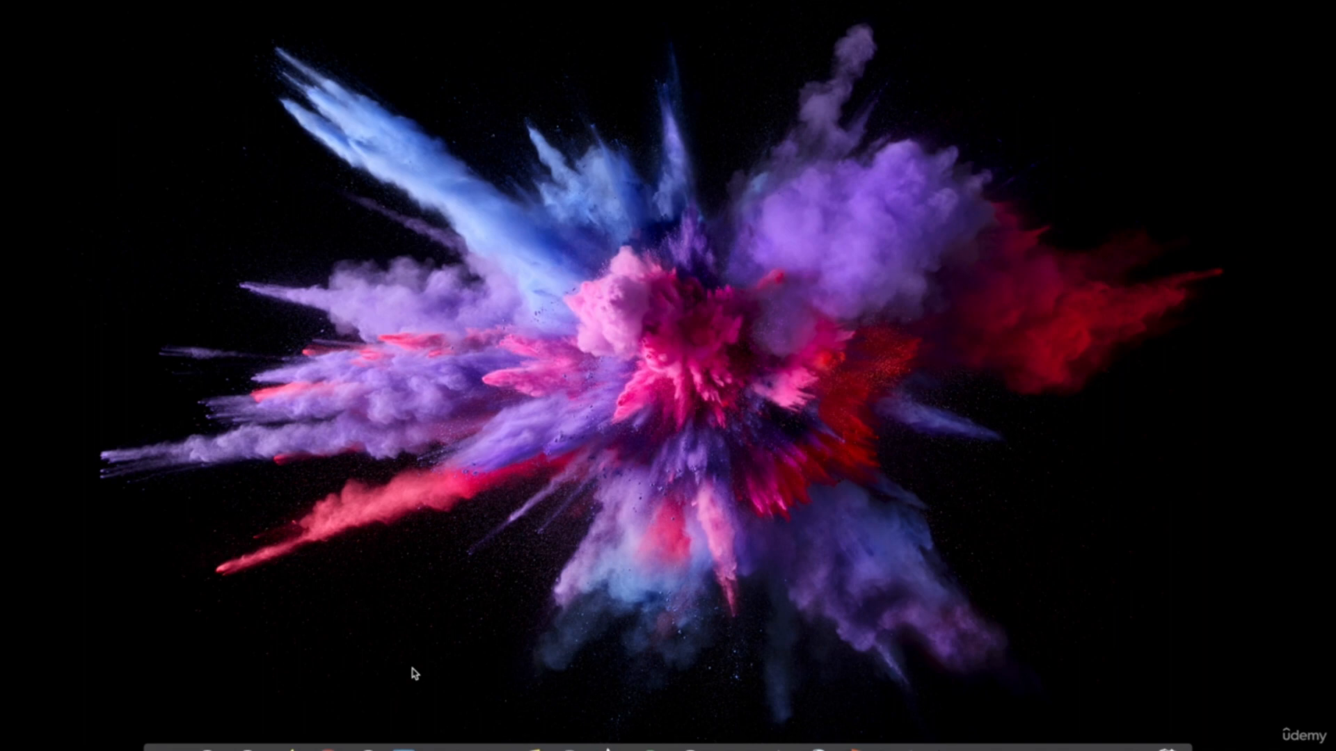
Step: Switch to Firefox, search the web for "kali download" and open the Official Kali Linux Downloads page
click(289, 747)
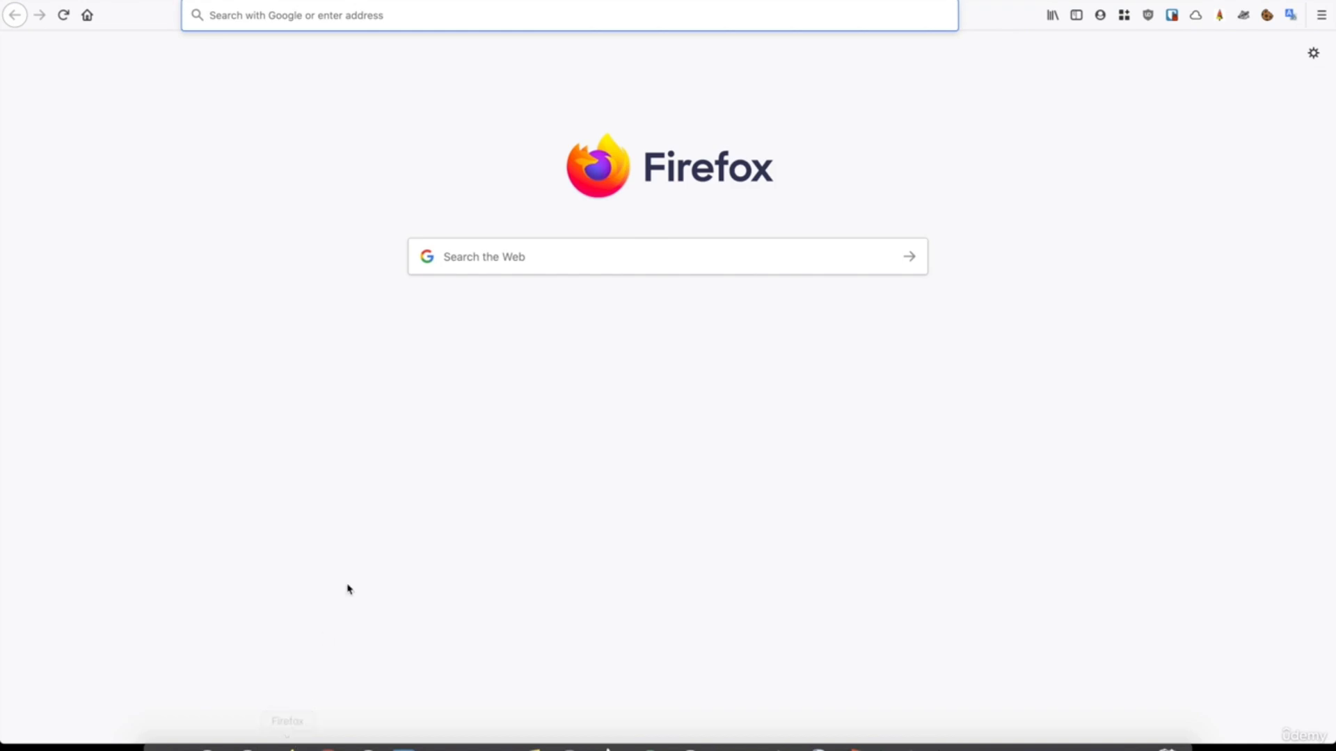
click(522, 257)
text(kali do)
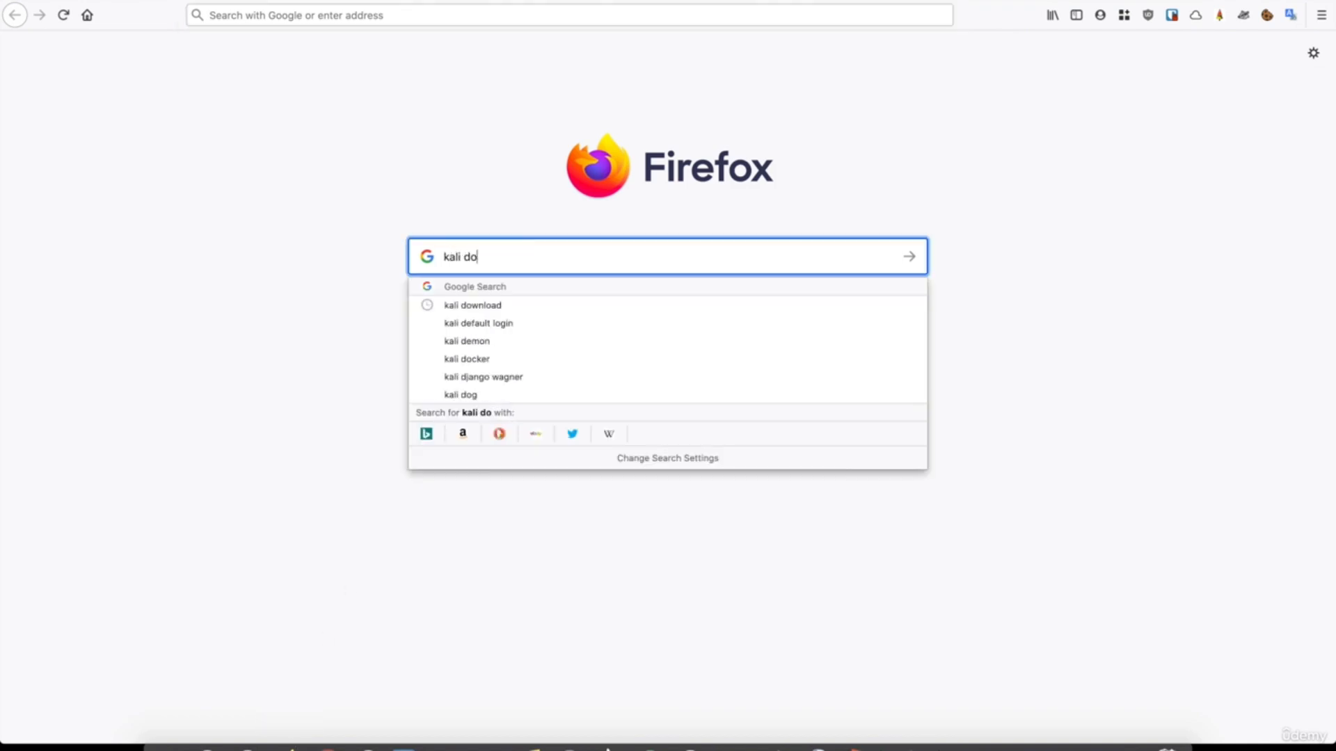
text(wnload)
key(Return)
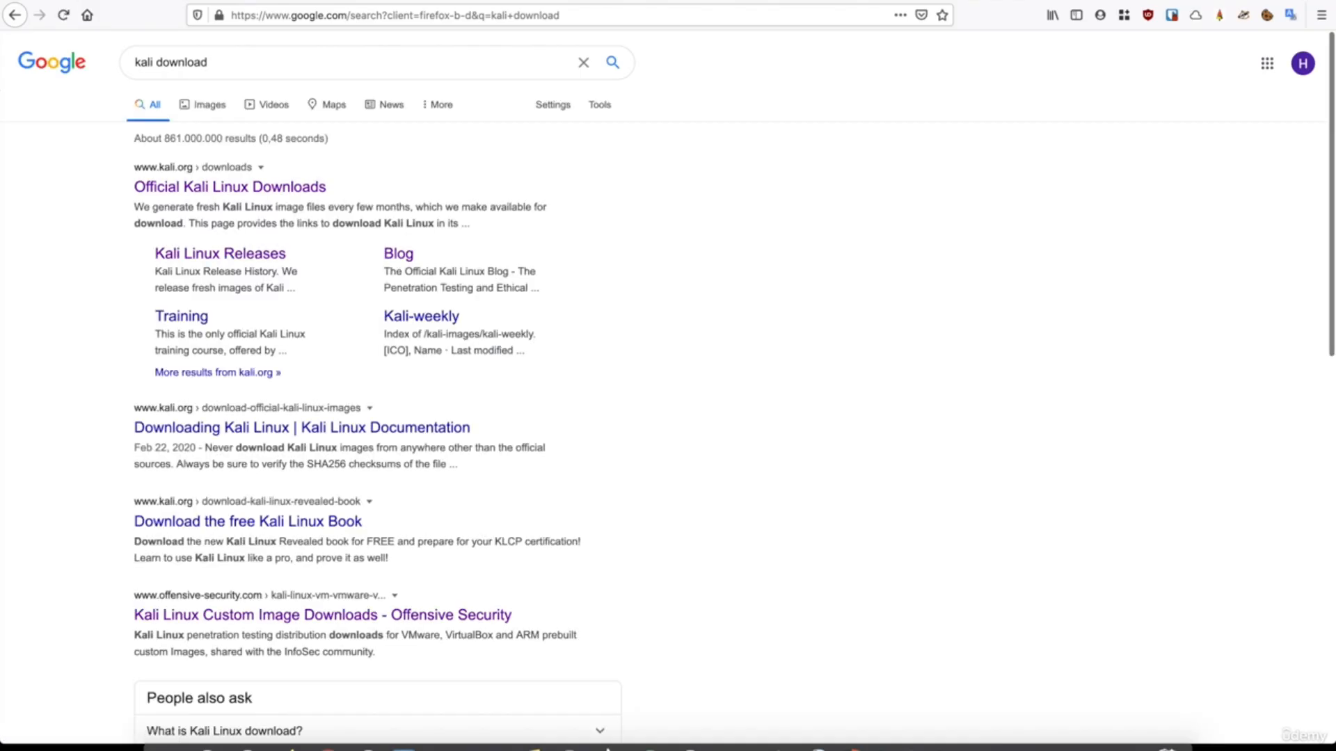
click(245, 194)
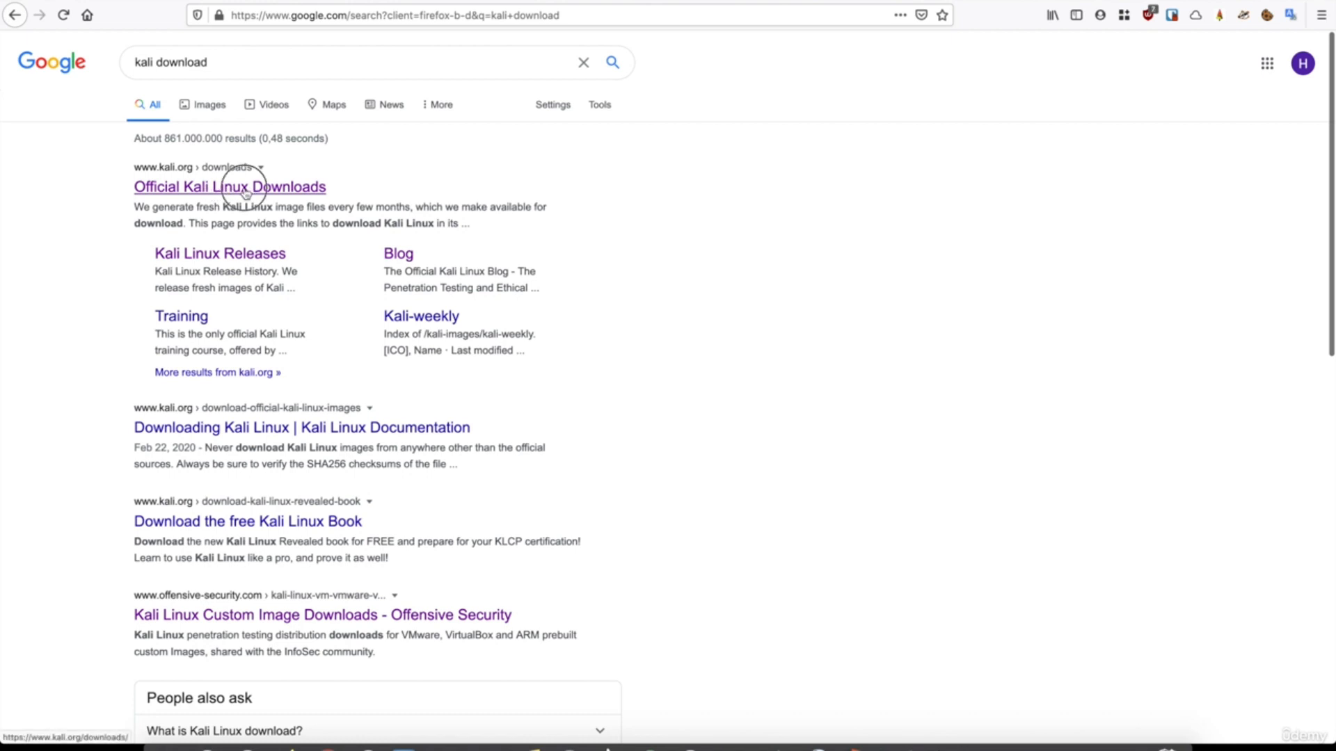
Step: Look through the Kali Linux image list and open the Offensive Security VM Download Page for the 64-bit VMware image
scroll(400, 271, down, 2)
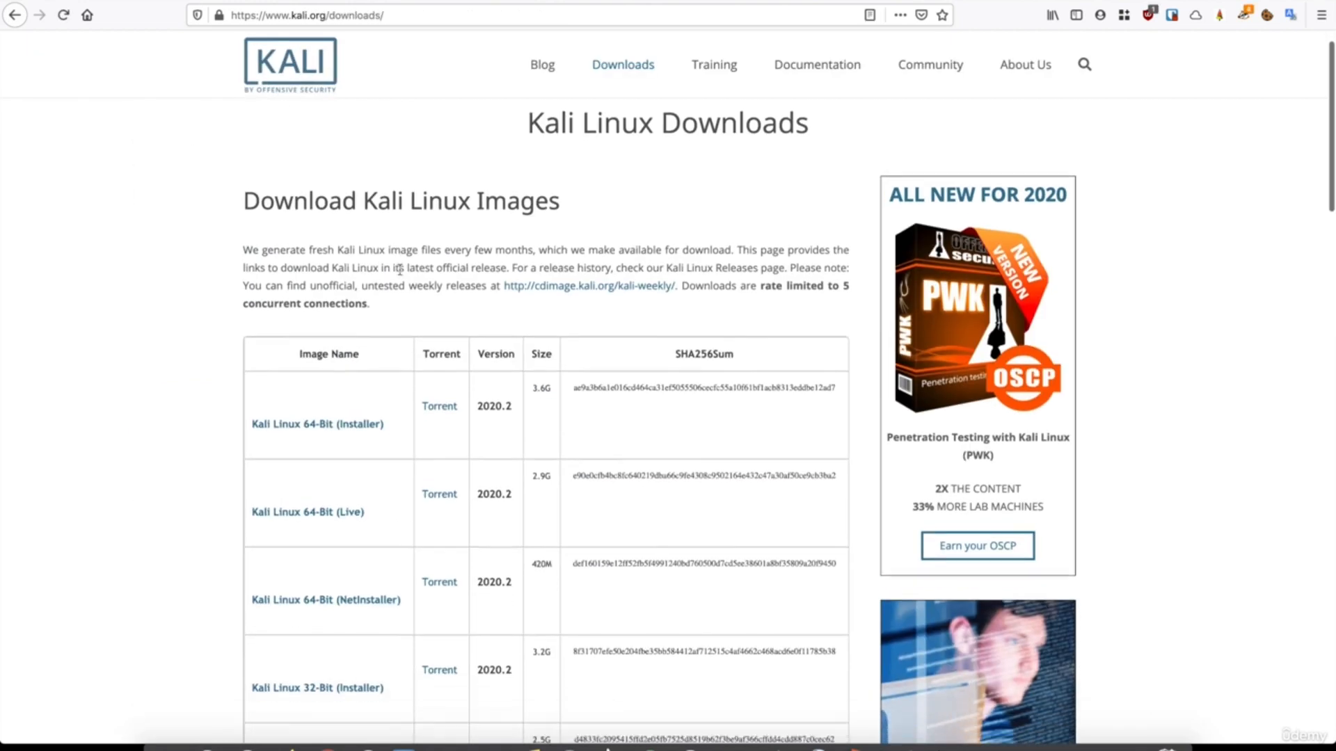
scroll(400, 272, down, 2)
scroll(213, 405, down, 3)
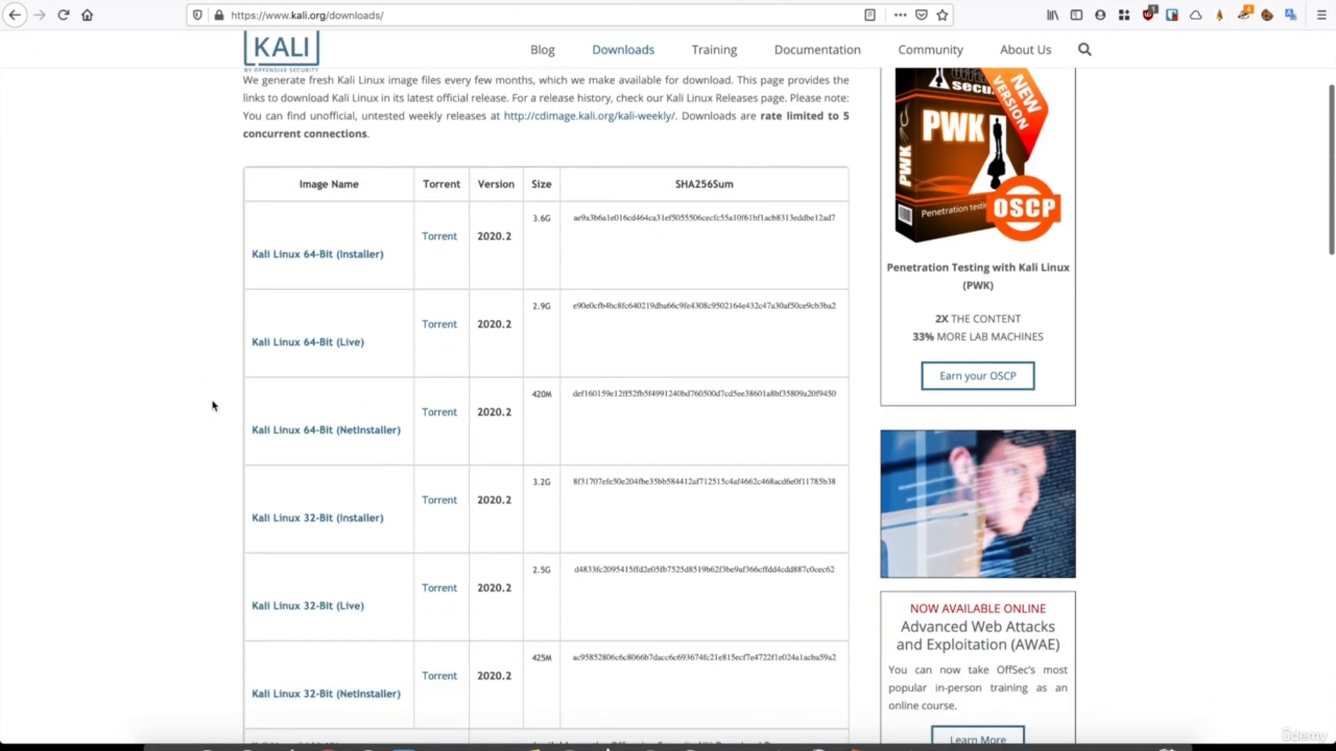
scroll(213, 405, down, 2)
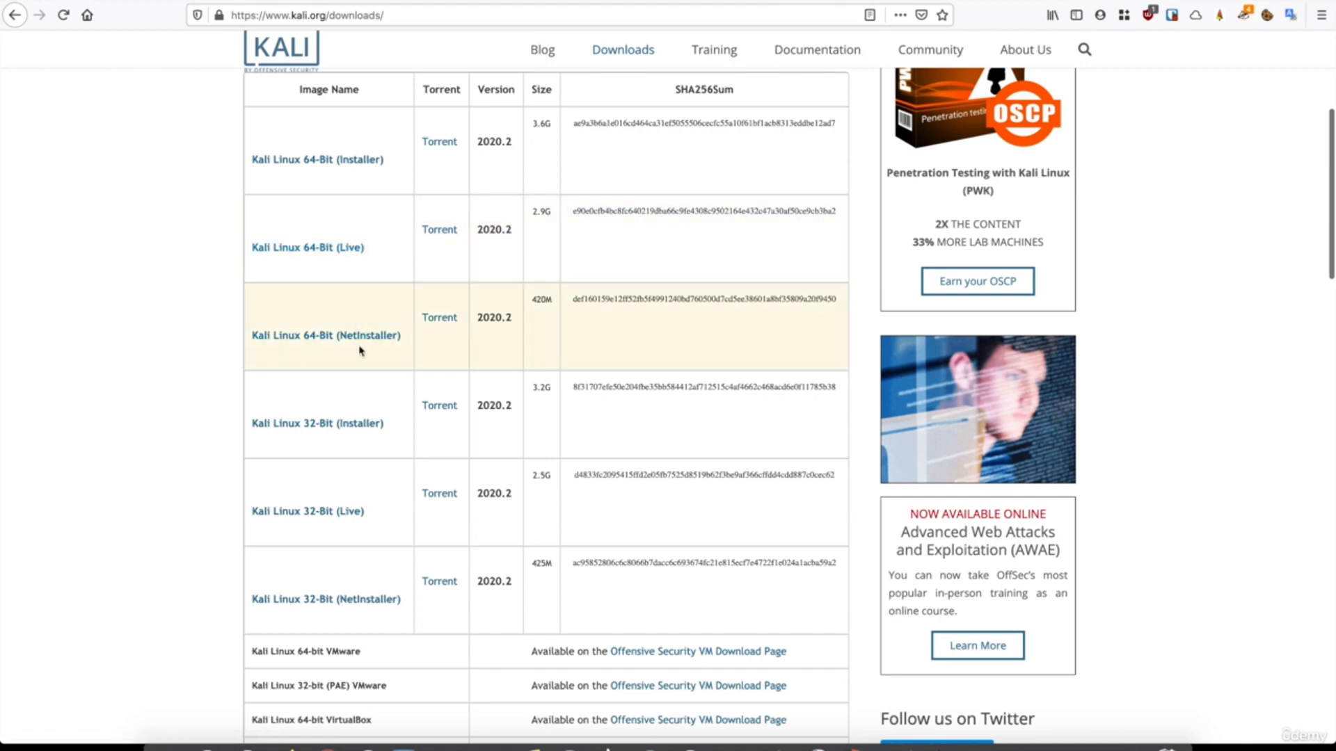
scroll(360, 350, down, 5)
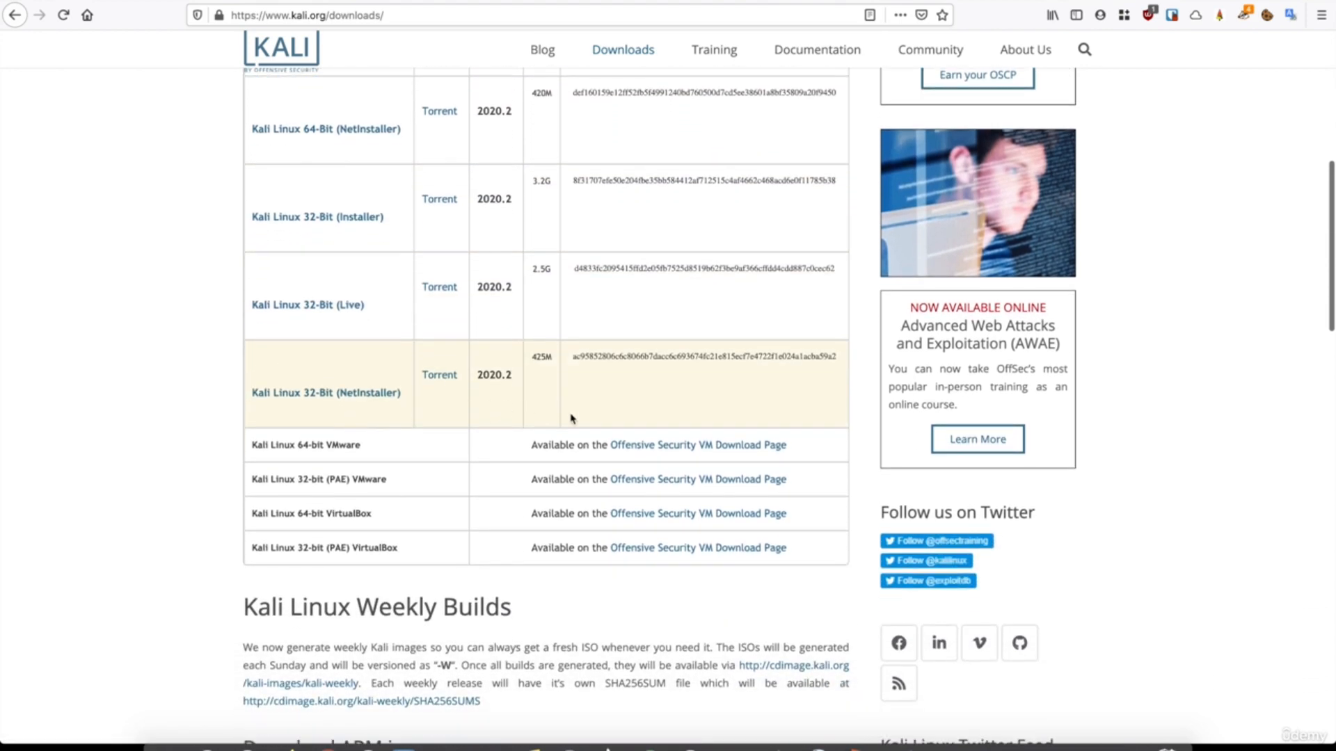
click(644, 446)
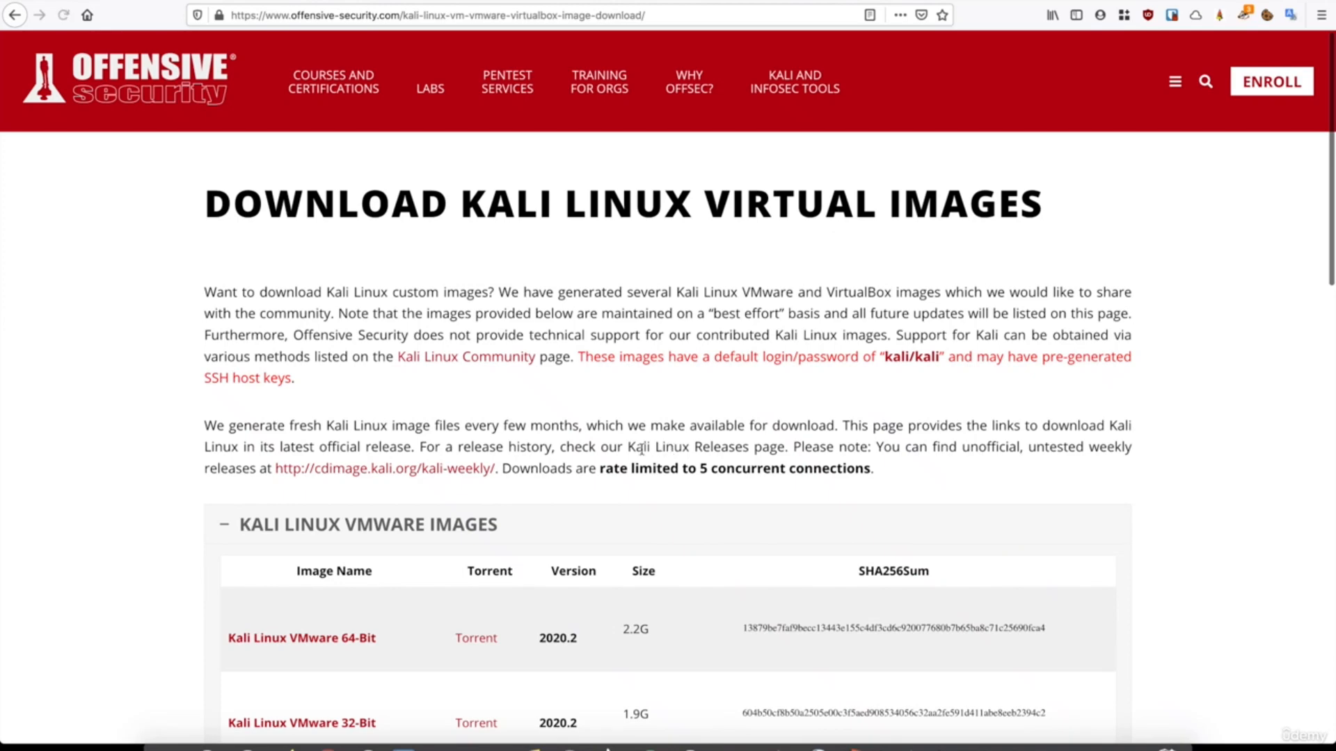
Step: Examine the prebuilt VMware images and expand the Kali Linux VirtualBox Images section
scroll(603, 456, down, 5)
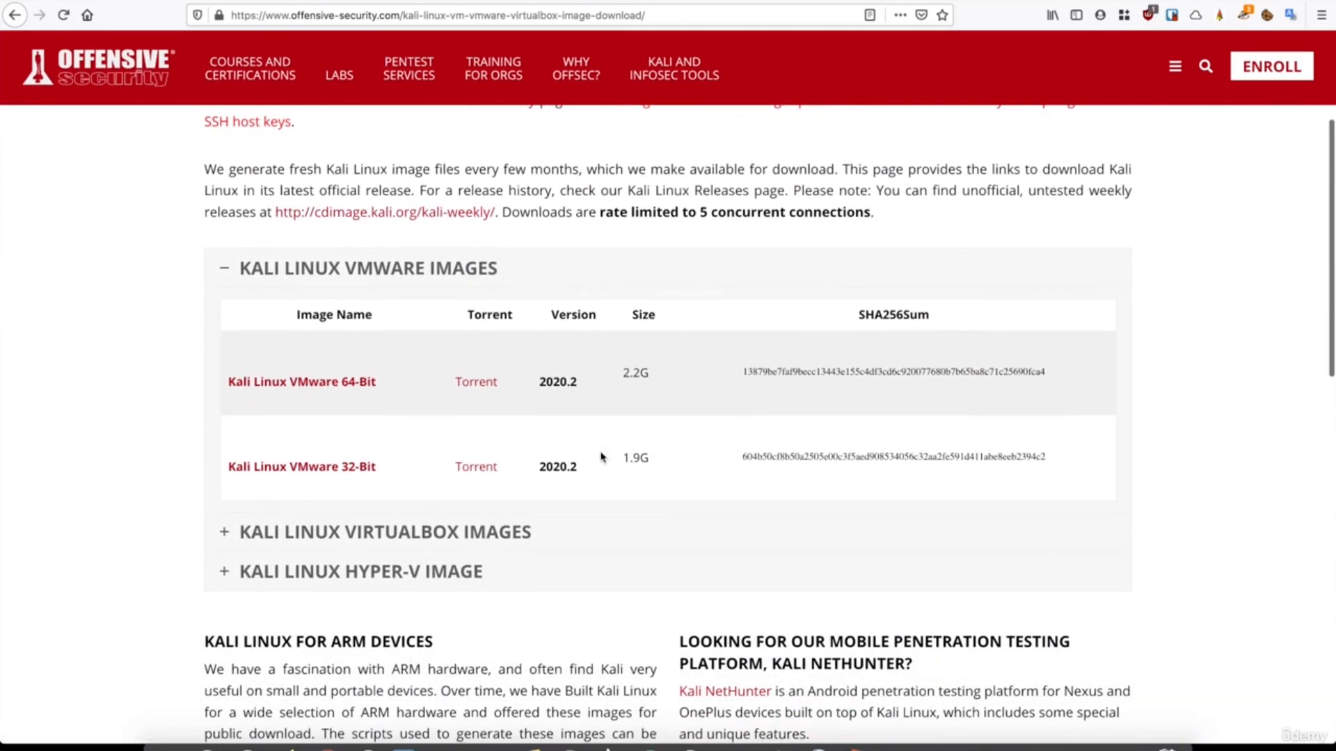
click(354, 533)
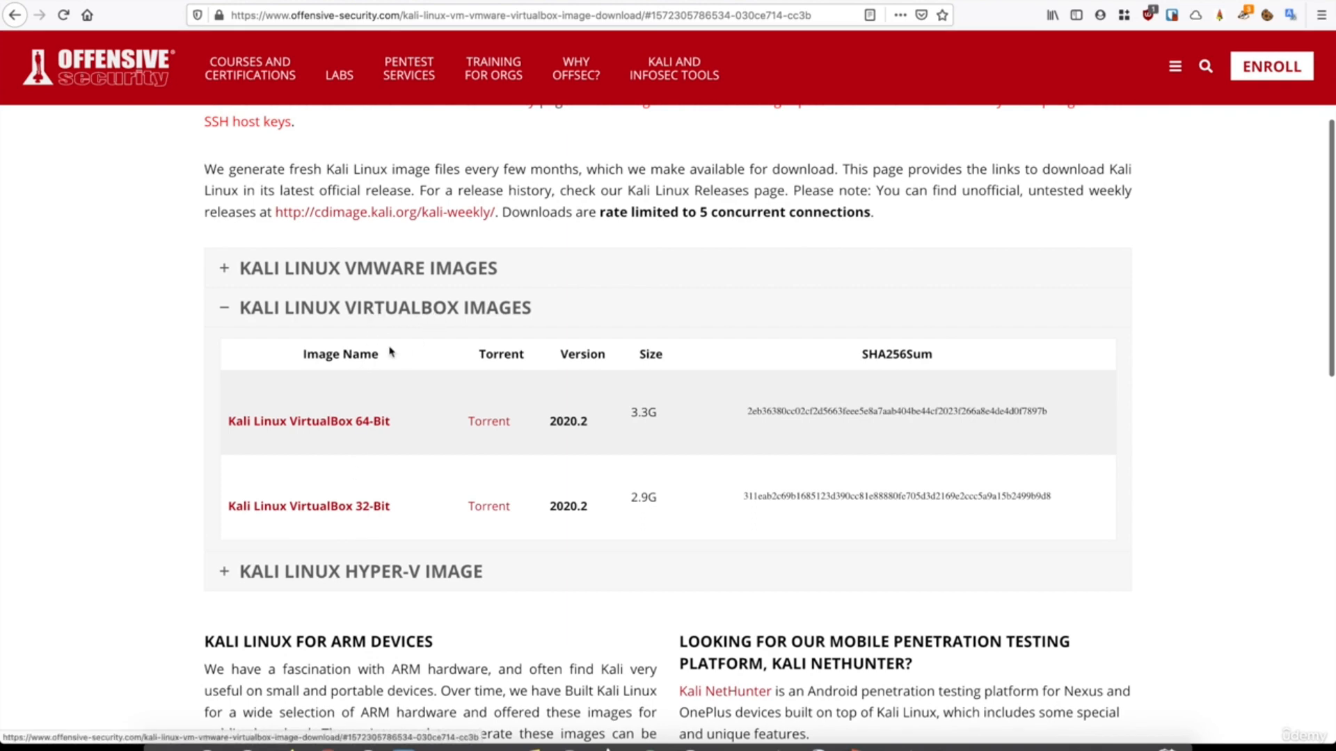
scroll(432, 389, up, 3)
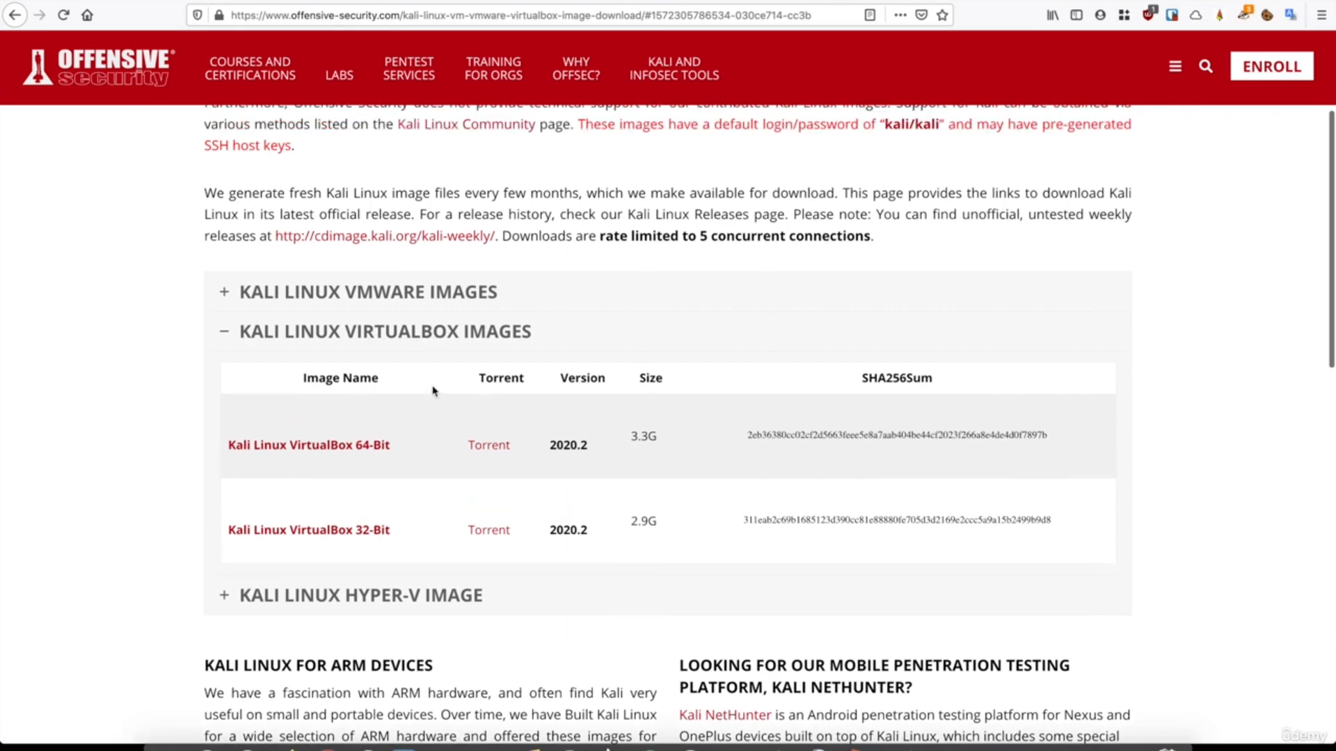
Step: Return to the kali.org downloads page and download Kali Linux 64-Bit (Installer), saving kali-linux-2020.2-installer-amd64.iso as a file
click(10, 29)
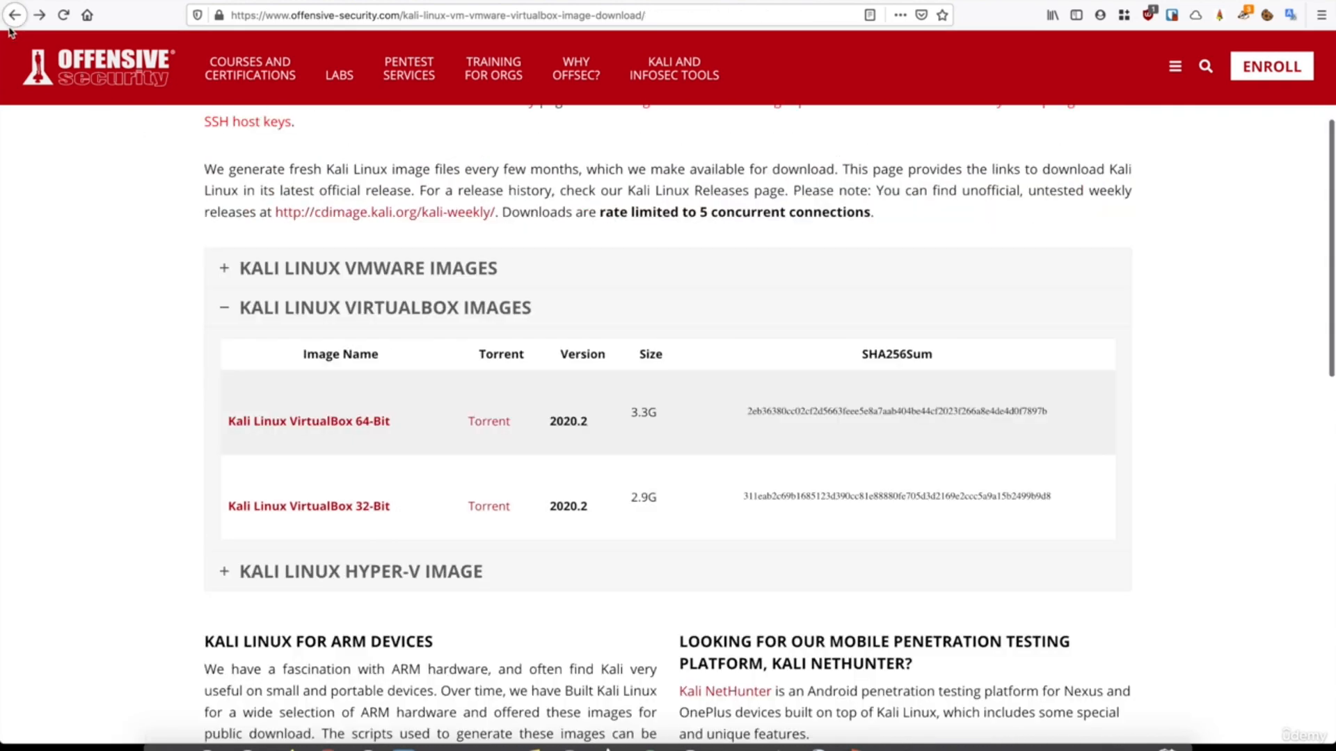
click(10, 28)
scroll(348, 149, up, 4)
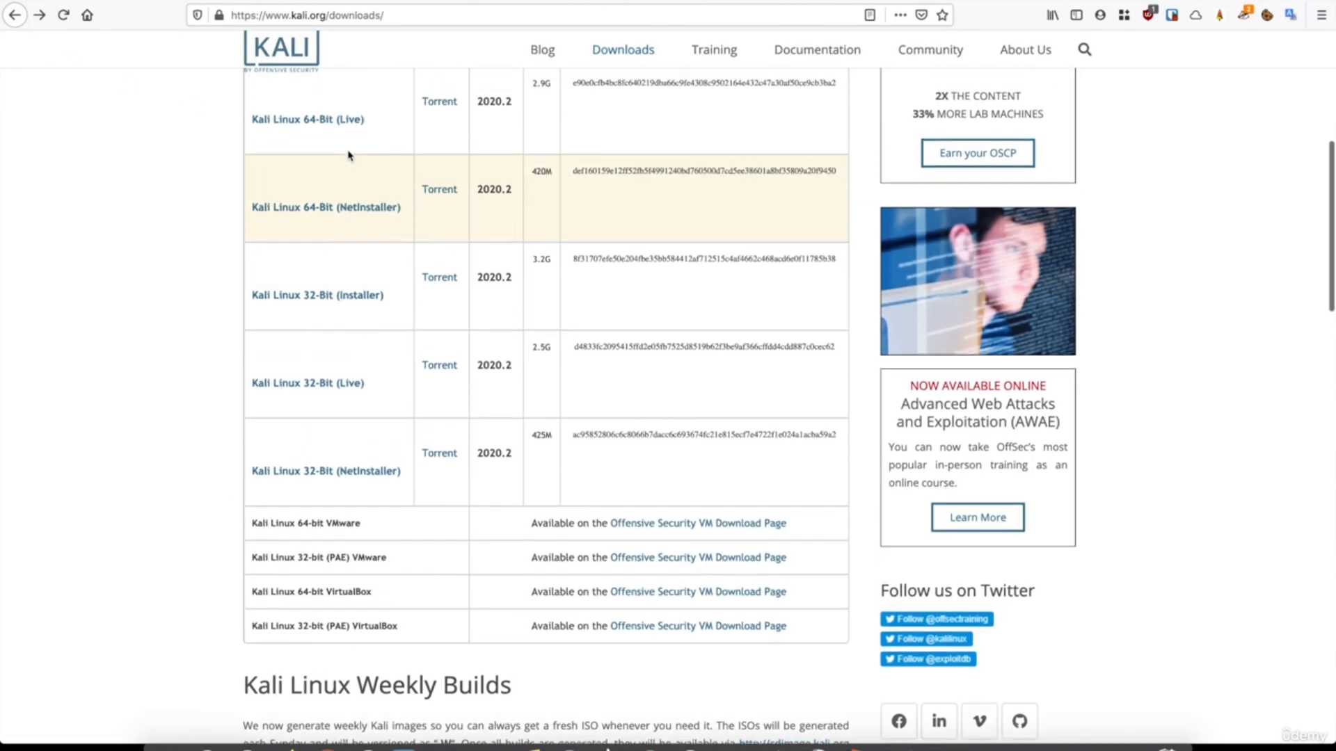
scroll(349, 156, up, 2)
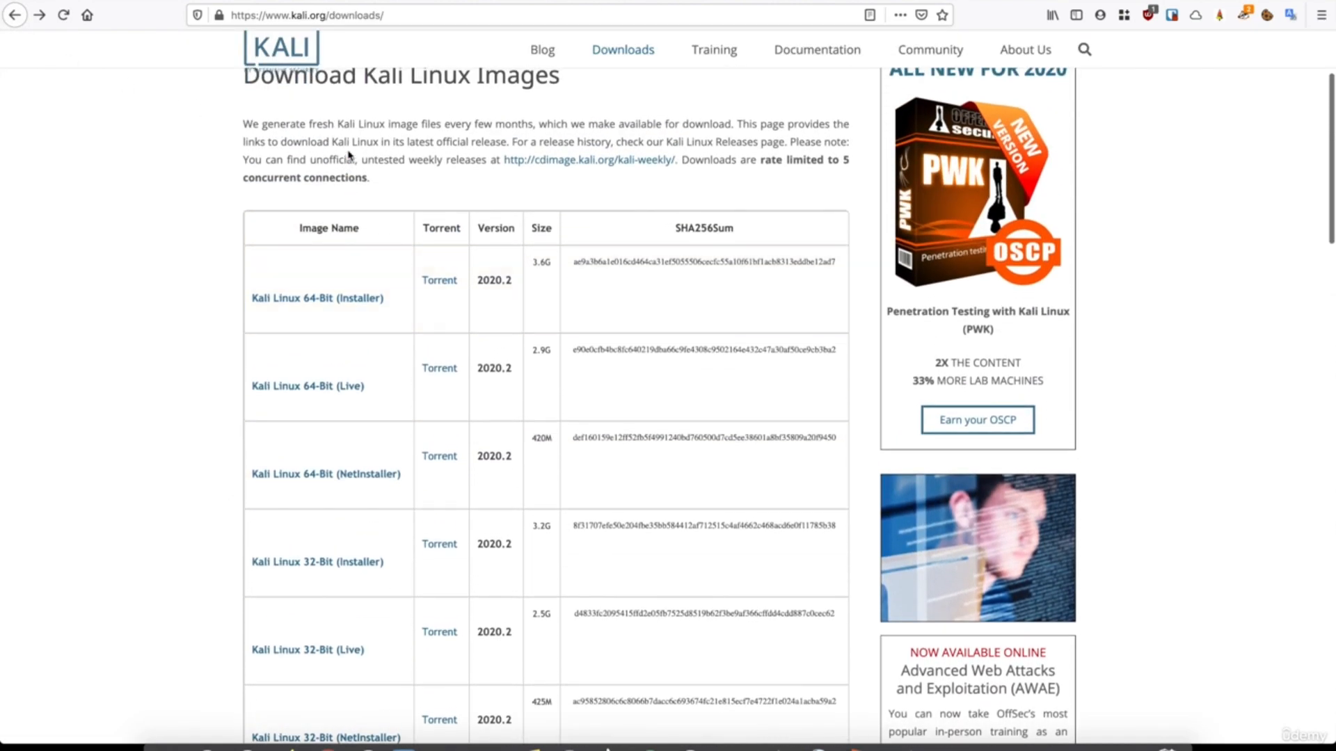
click(324, 306)
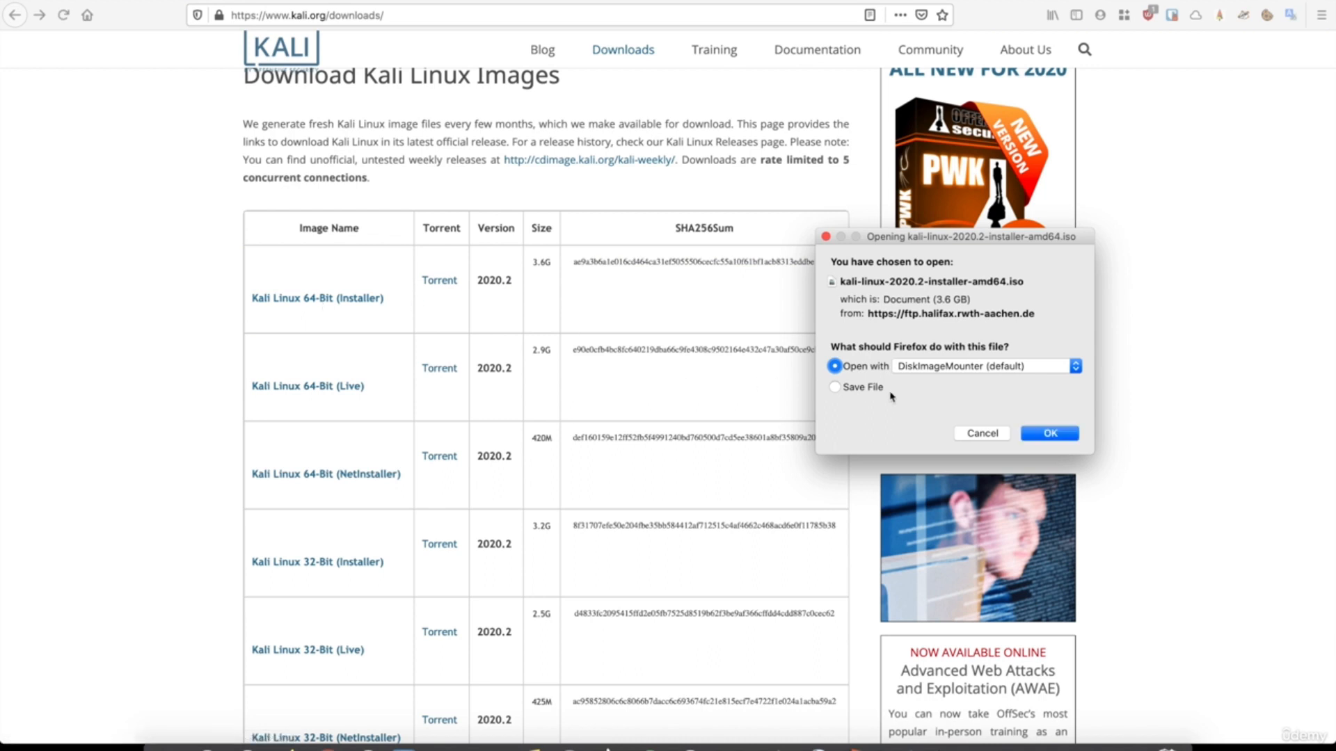
click(834, 388)
click(1065, 435)
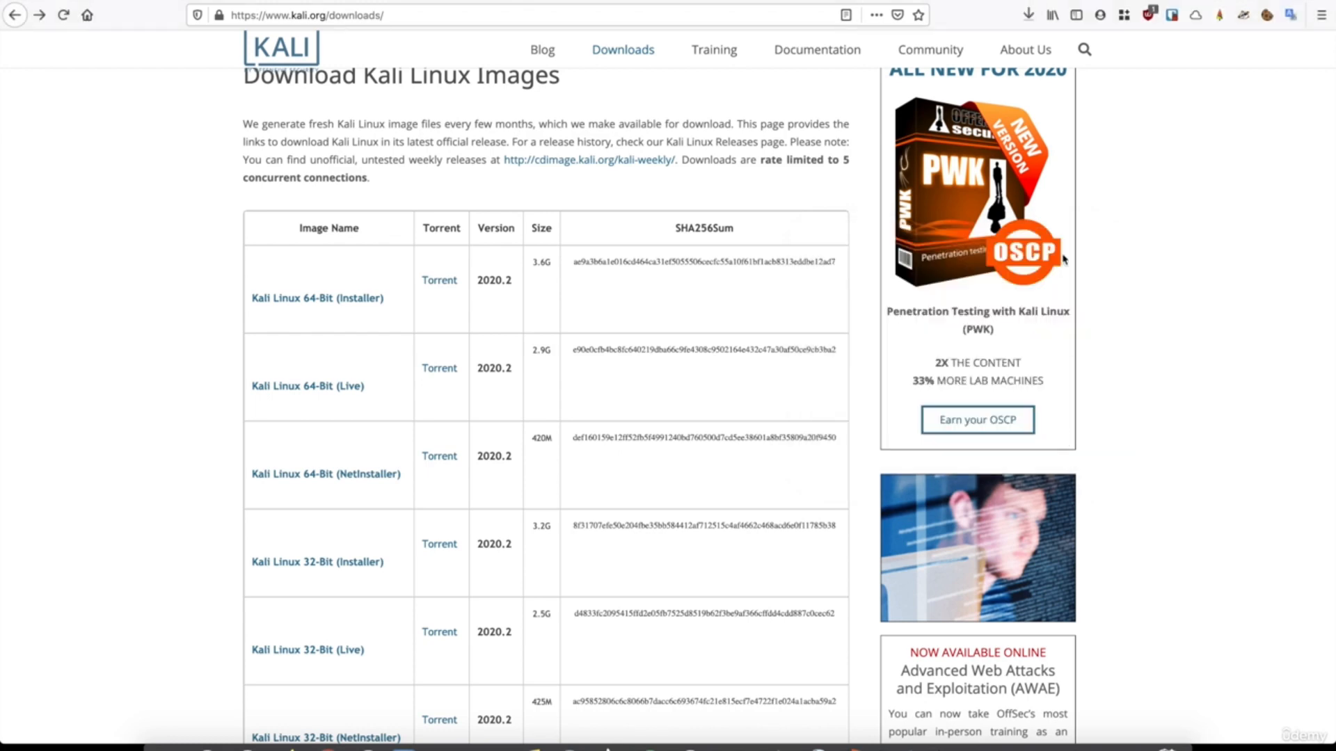
Step: Check the ISO download in Firefox's download list and show the Downloads folder in Finder
click(1029, 16)
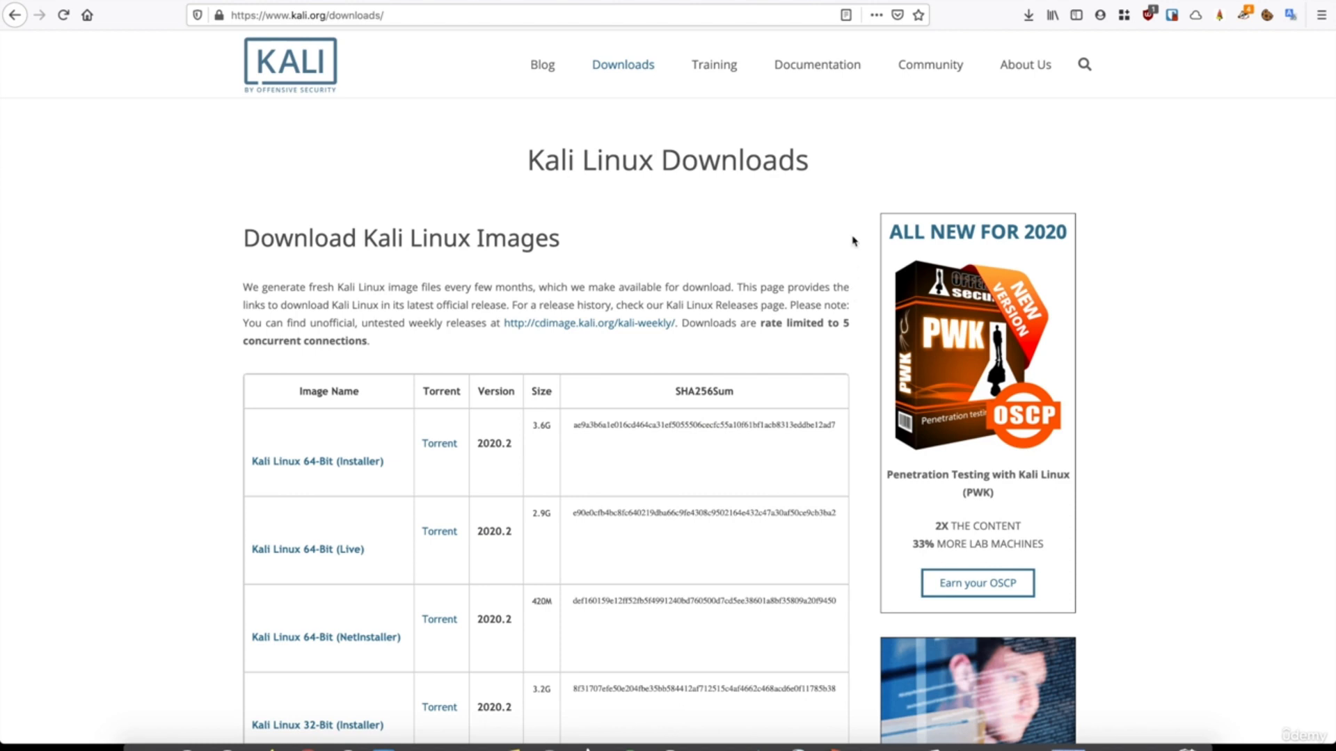
click(1028, 15)
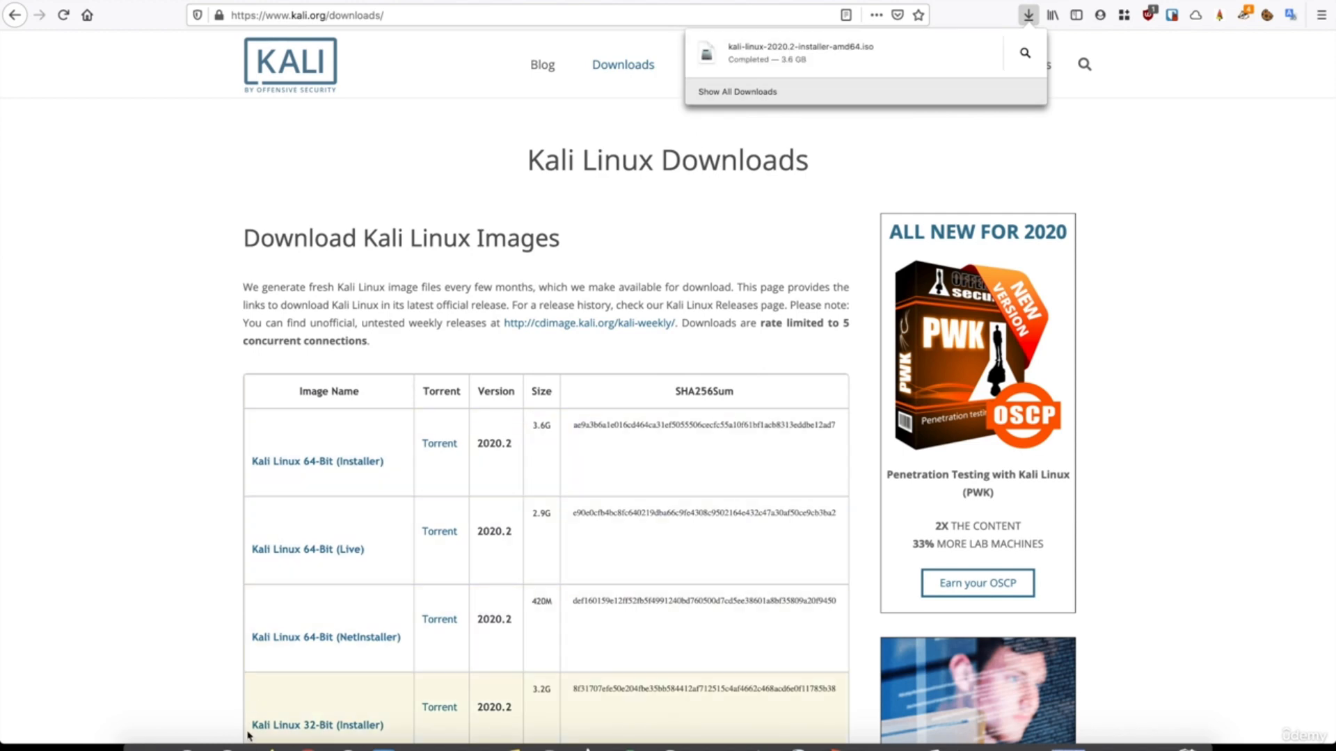
click(145, 744)
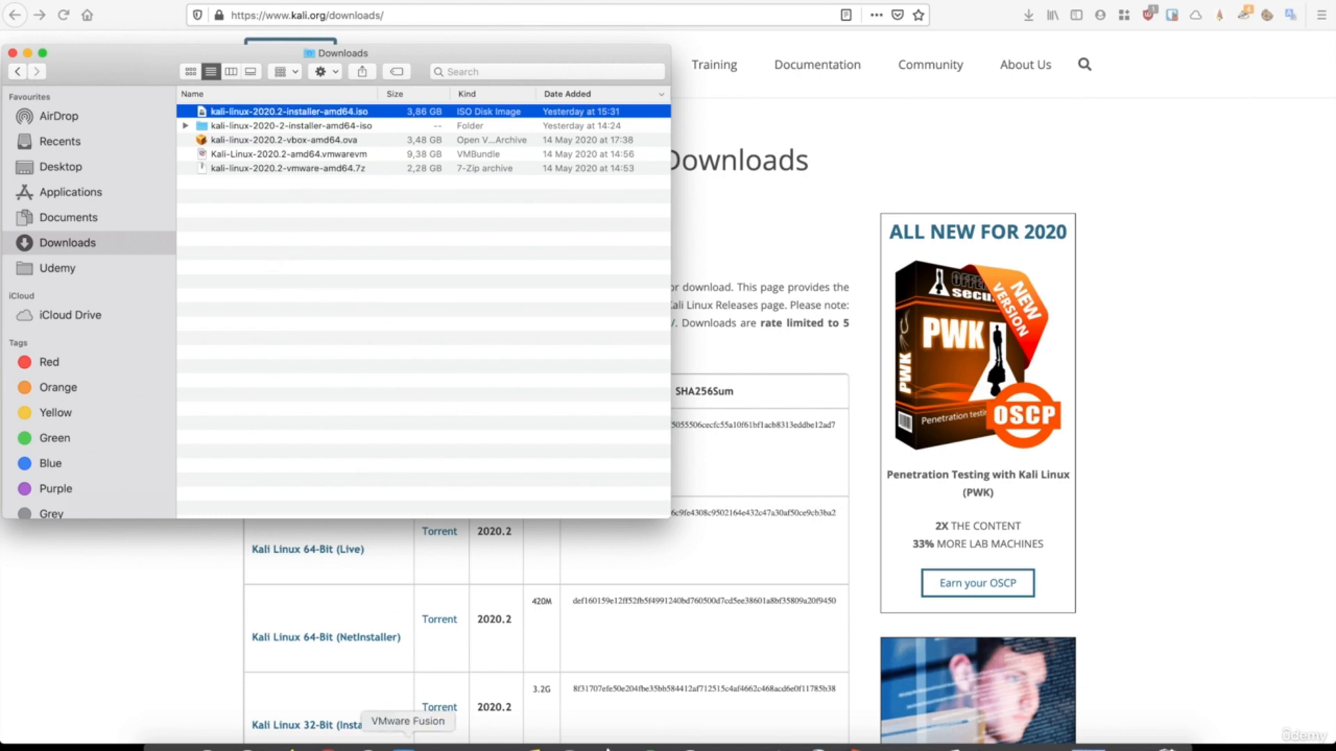
Step: Switch to VMware Fusion and begin a new virtual machine using the Install from disc or image method
click(400, 744)
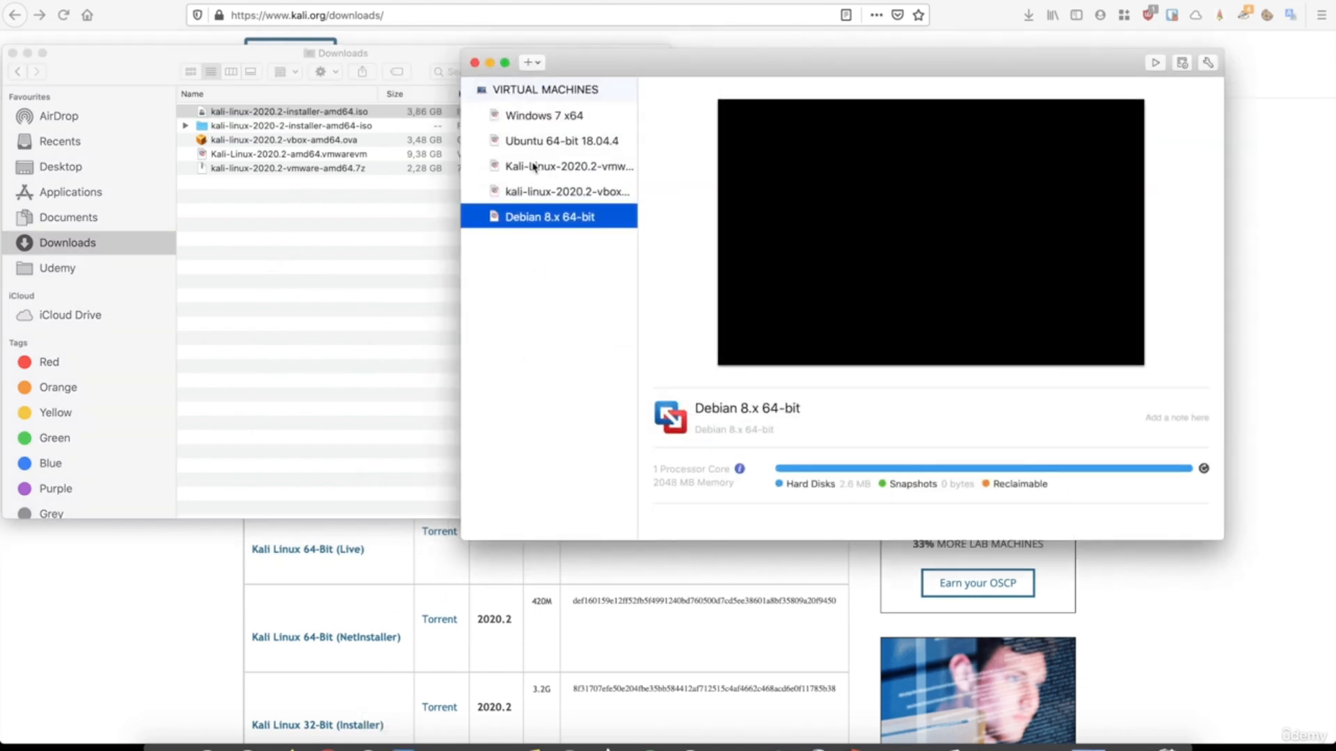
click(533, 63)
click(565, 83)
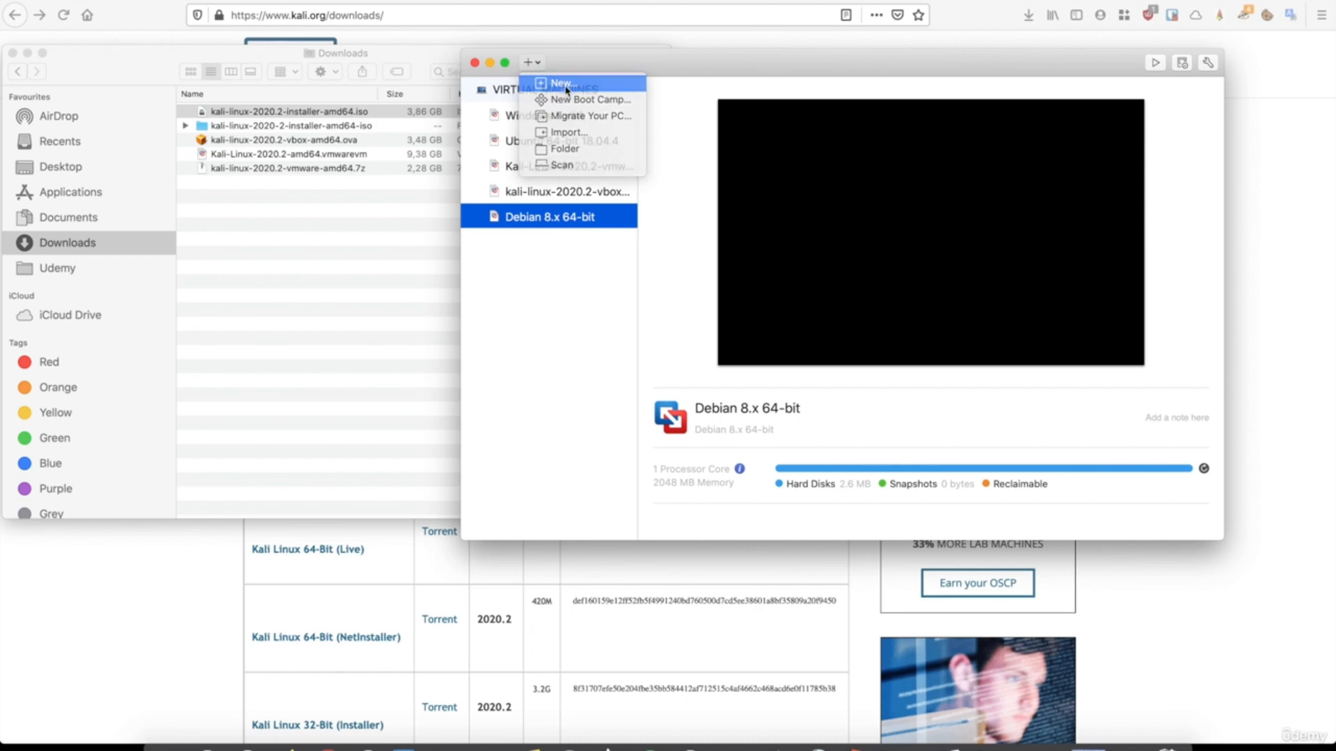
drag(397, 218, 908, 98)
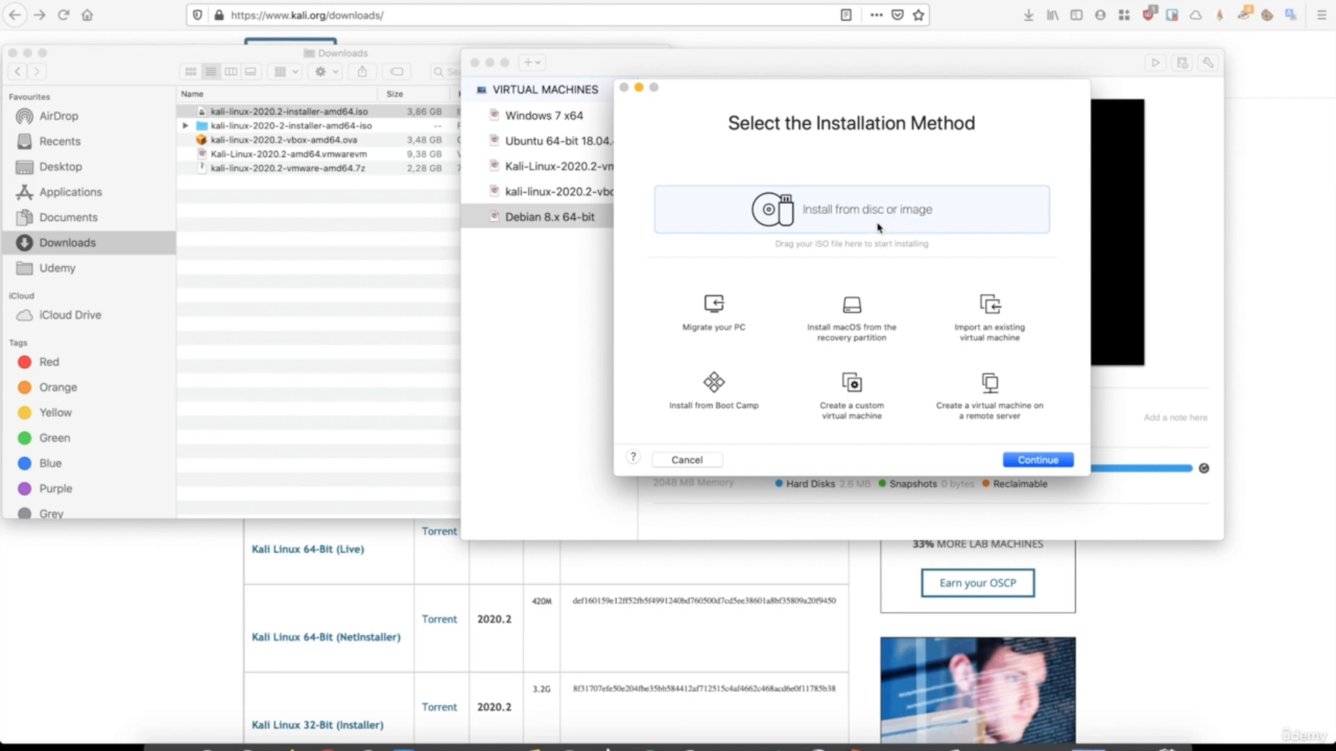
click(1035, 461)
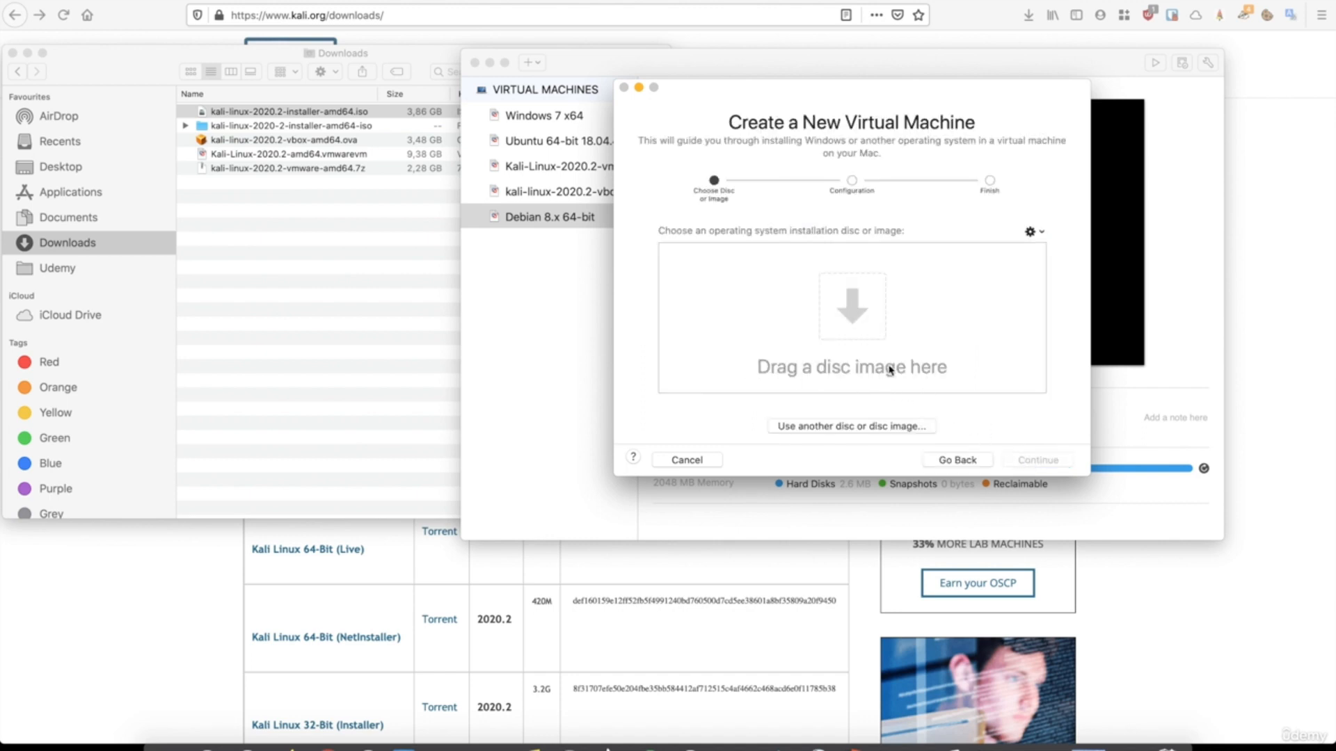
Step: Add kali-linux-2020.2-installer-amd64.iso from Downloads as the installation image and continue to the operating system choice
click(209, 66)
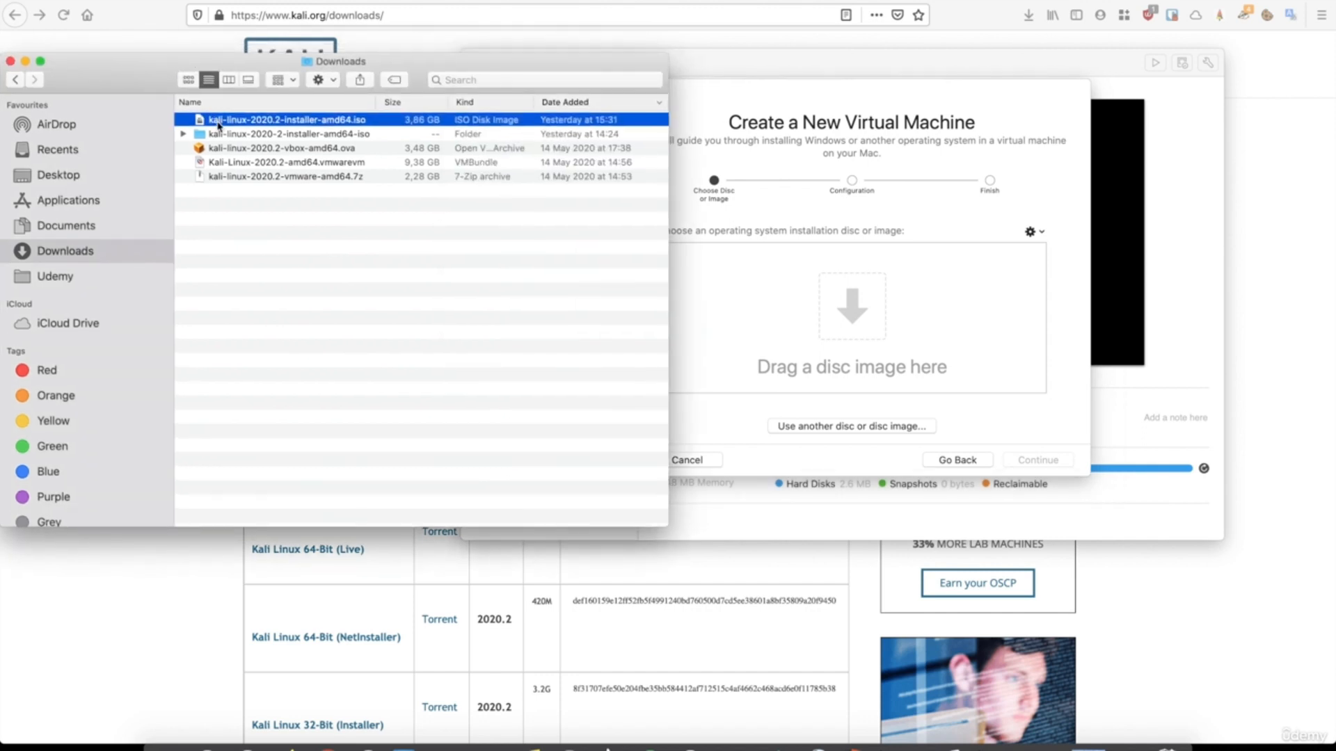
drag(218, 125, 731, 313)
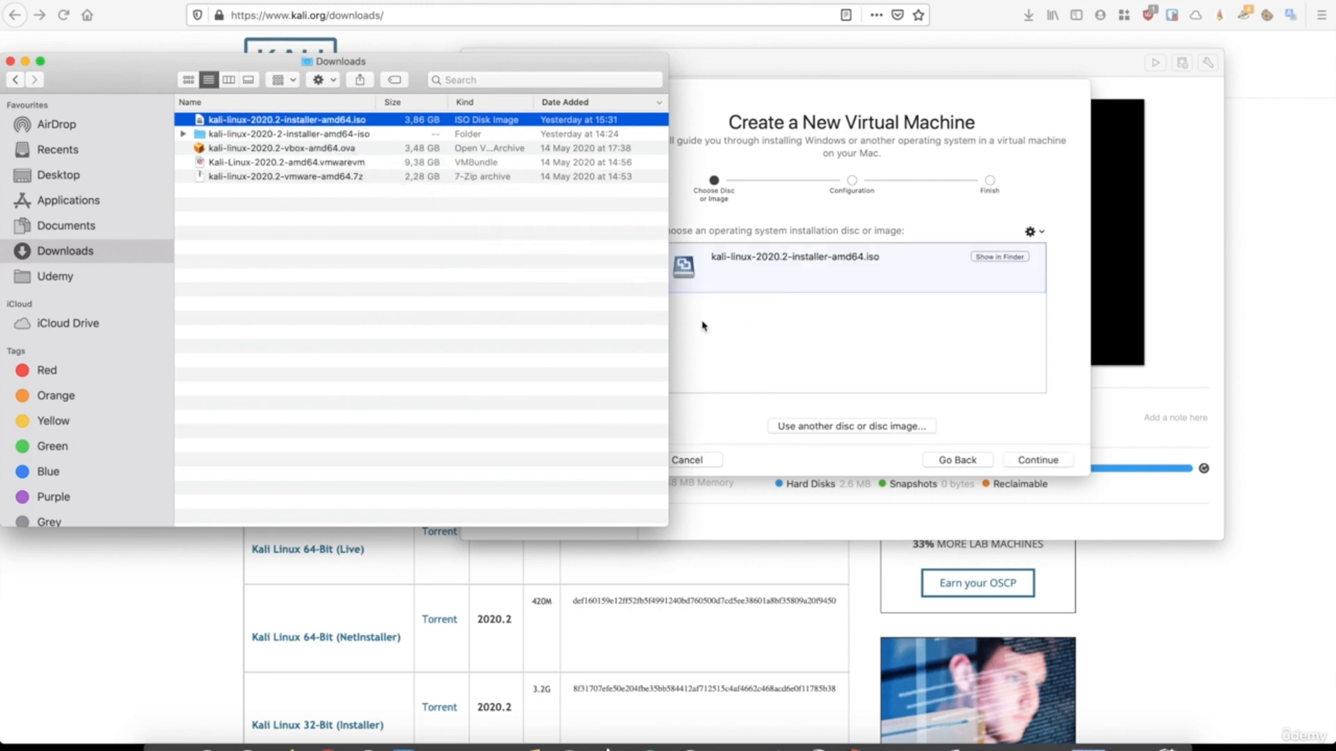
click(779, 366)
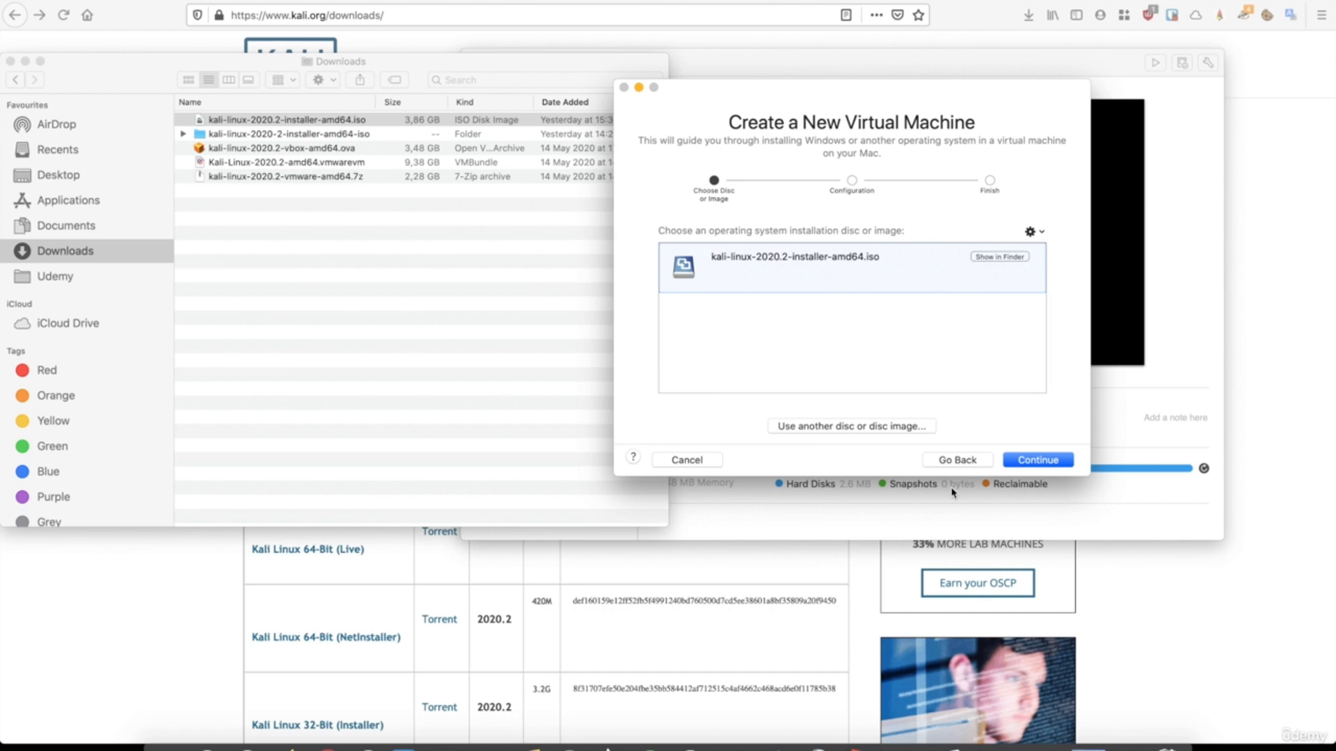
click(1027, 463)
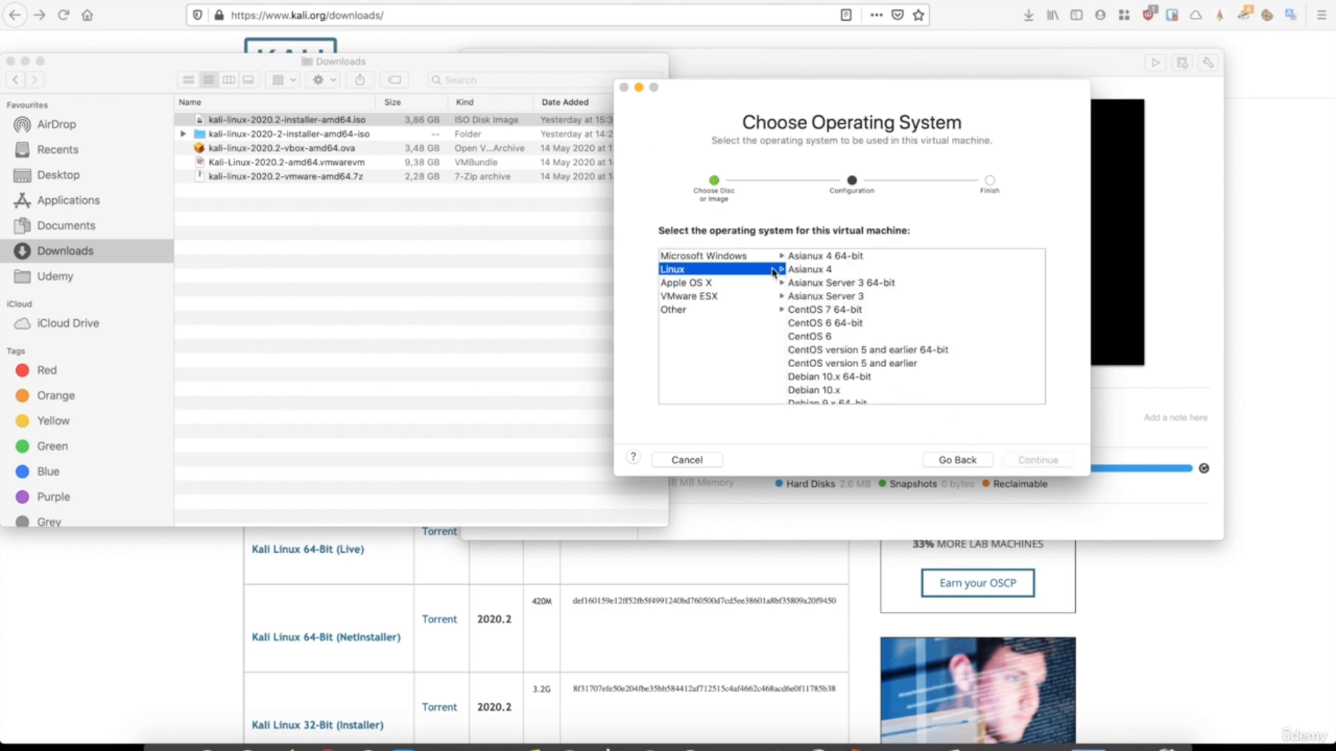
Step: Set the guest operating system to Linux Debian 8.x 64-bit and the boot firmware to Legacy BIOS
scroll(826, 355, down, 2)
scroll(827, 357, down, 5)
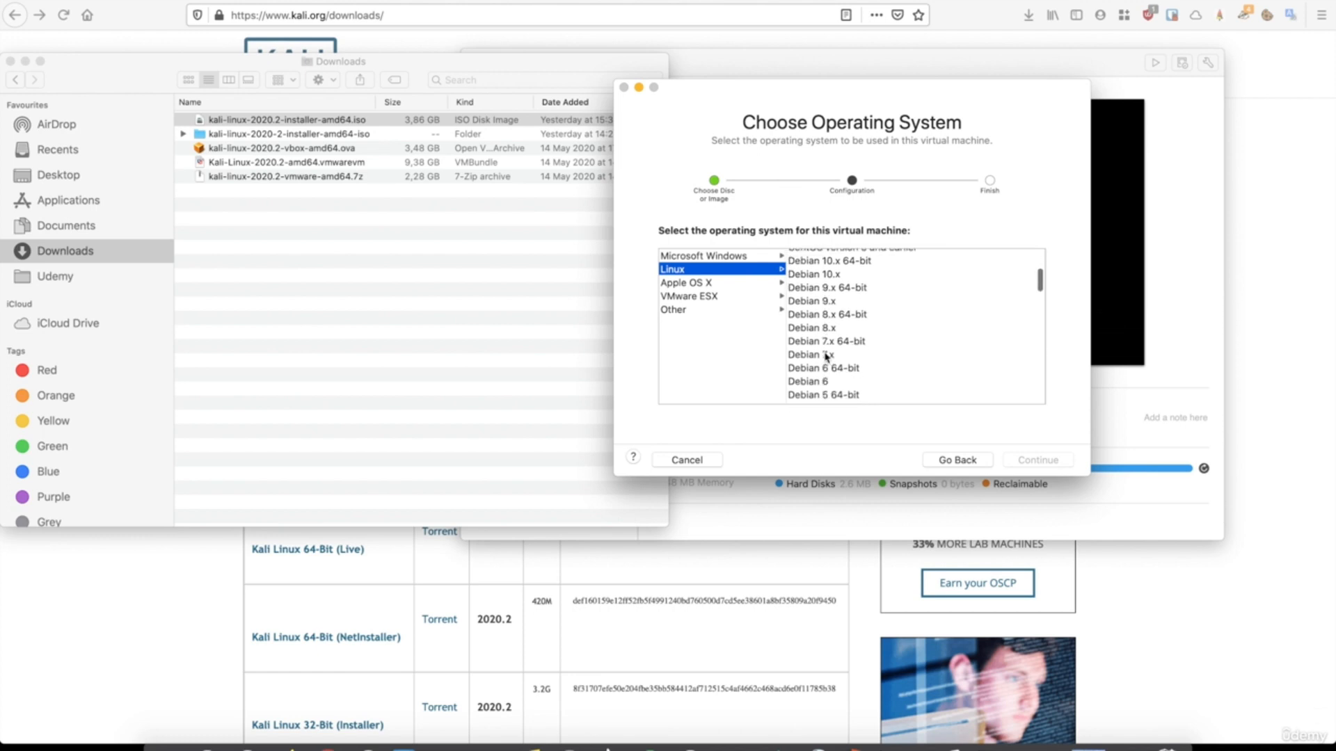
click(834, 278)
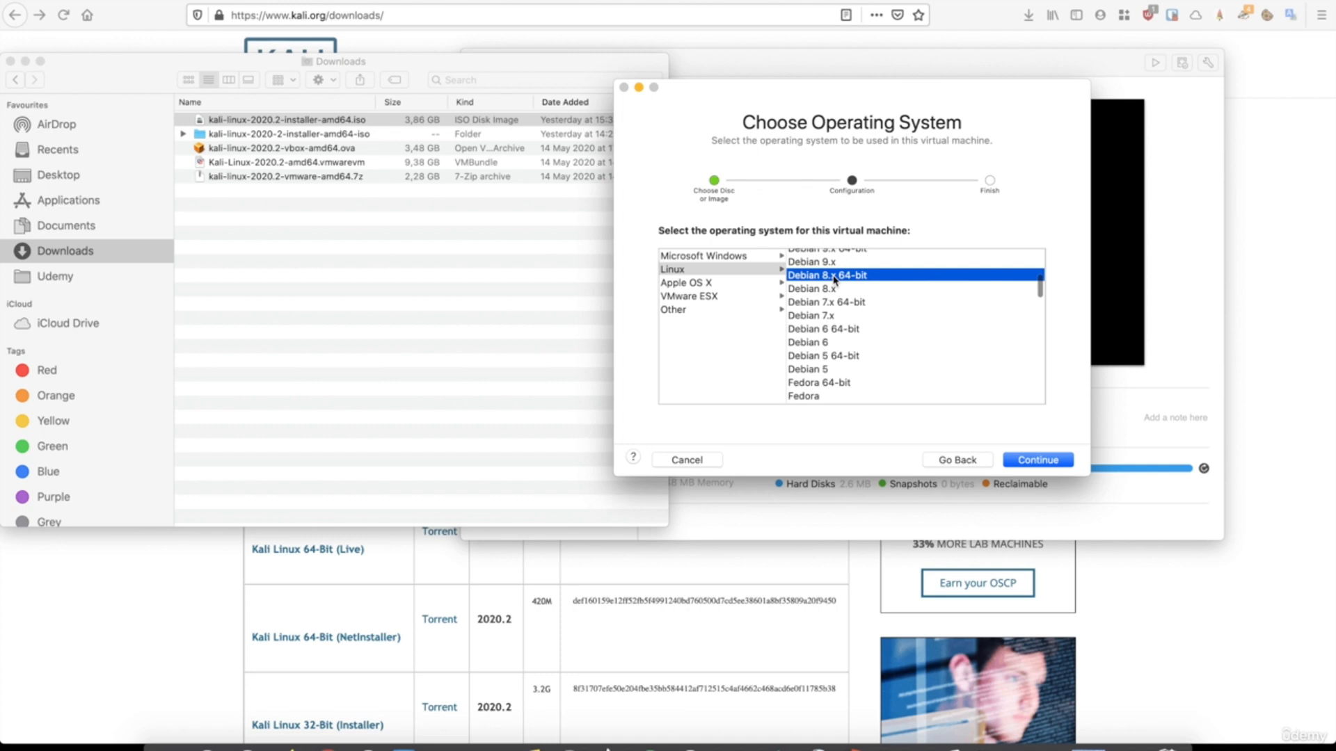
click(1035, 465)
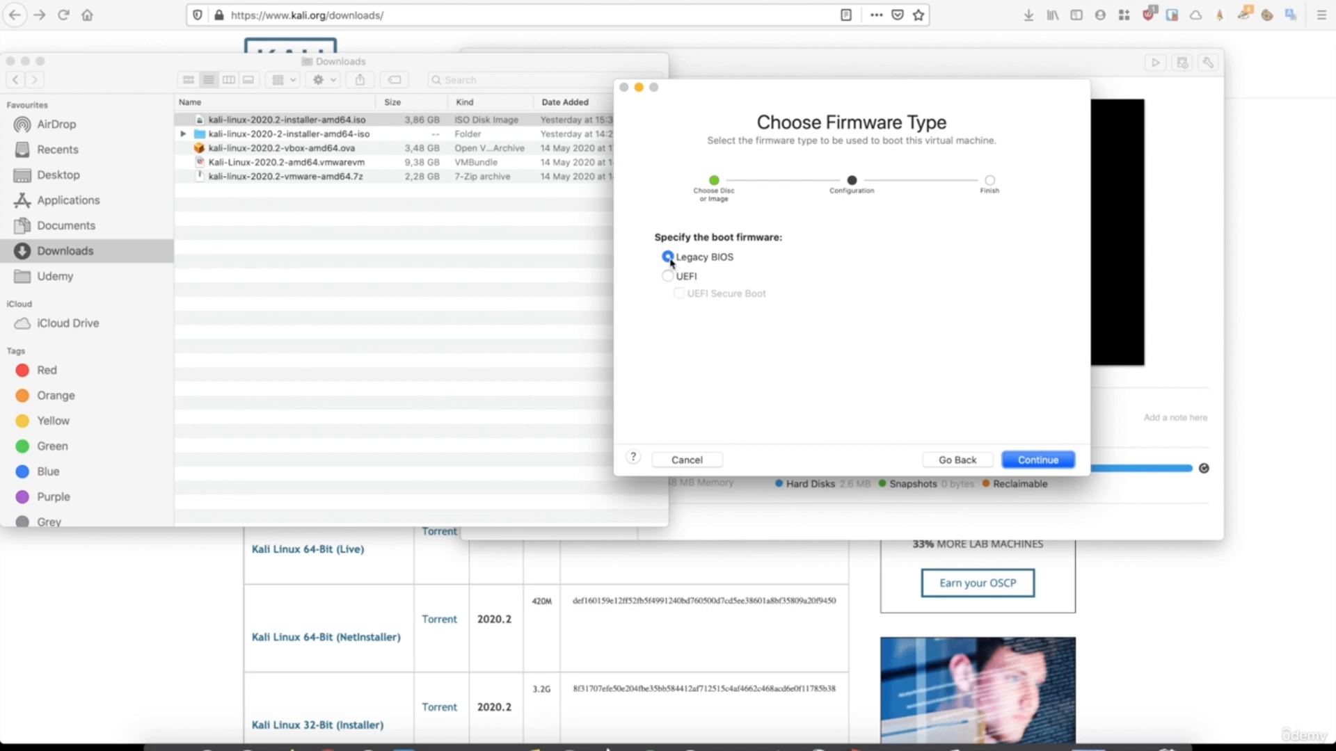
click(1016, 462)
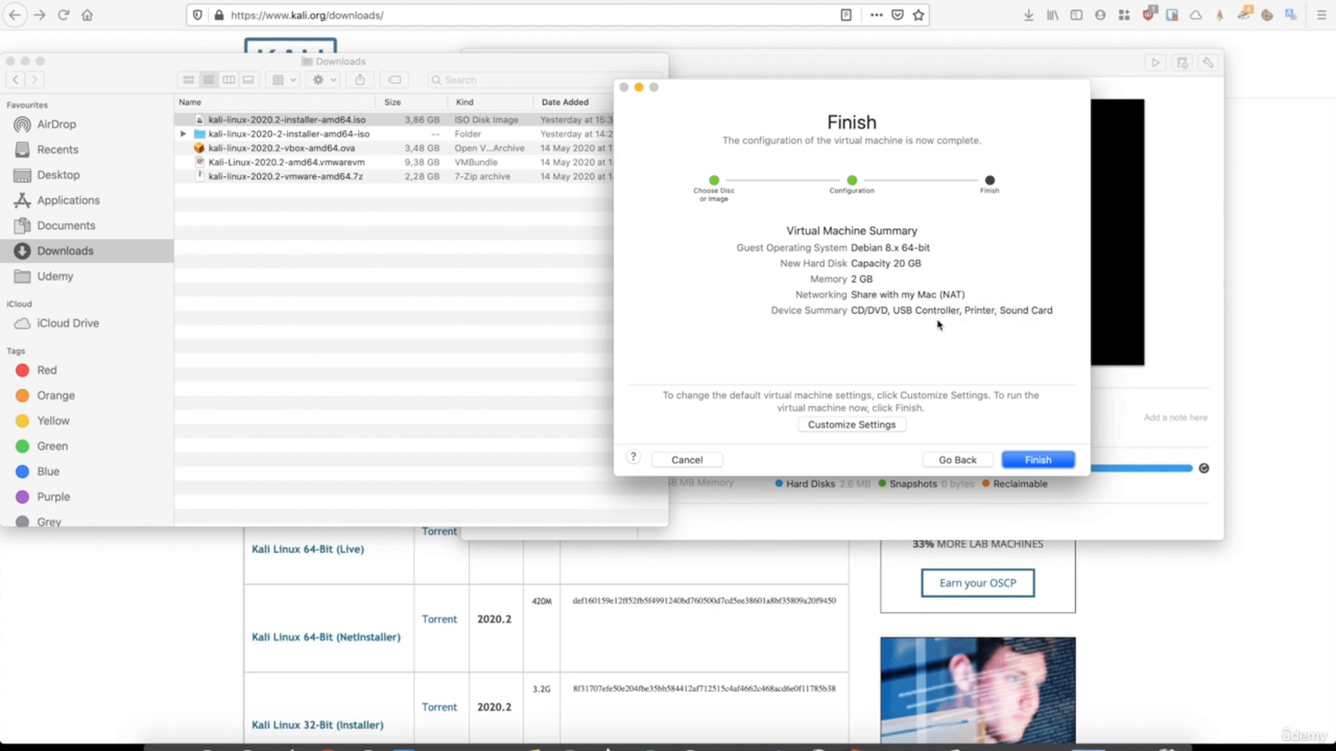
Step: Finish the configuration, save the virtual machine as "Debian 8.x 64-bit 2" in Virtual Machines, and power it on
click(1032, 461)
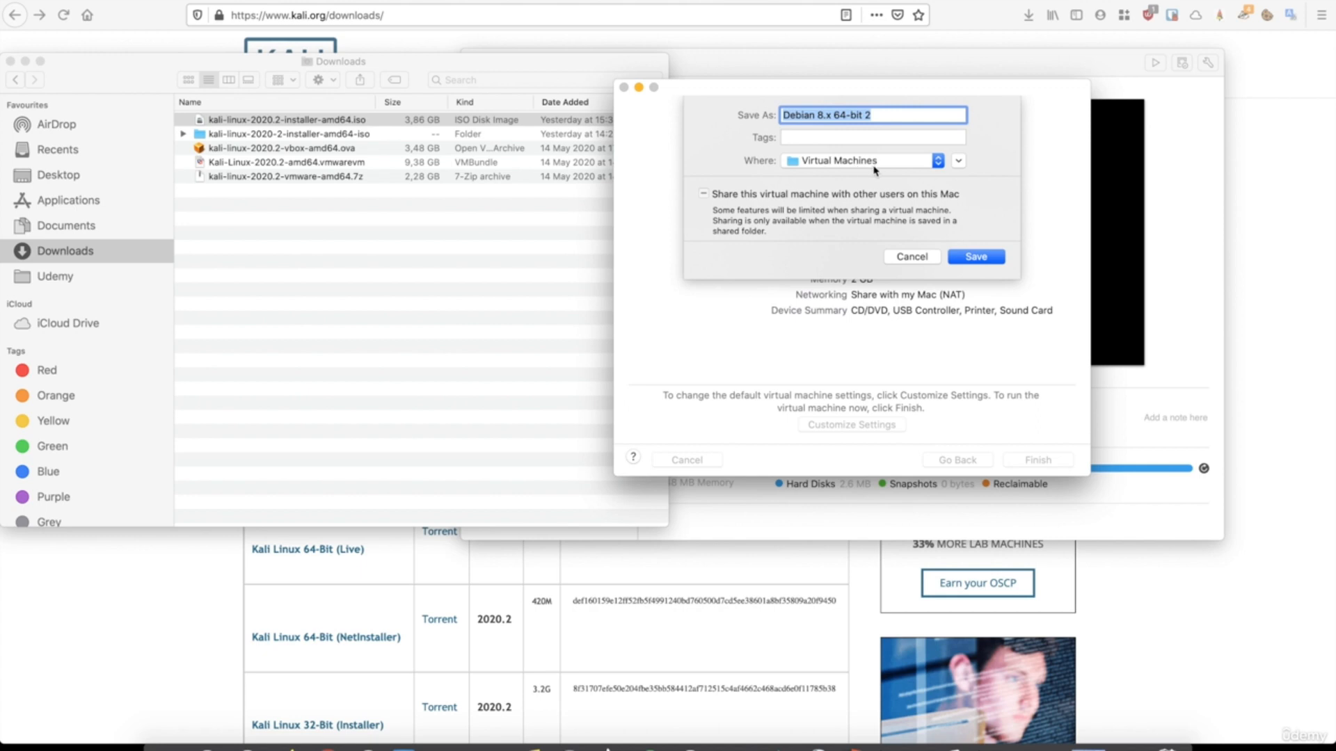
click(975, 258)
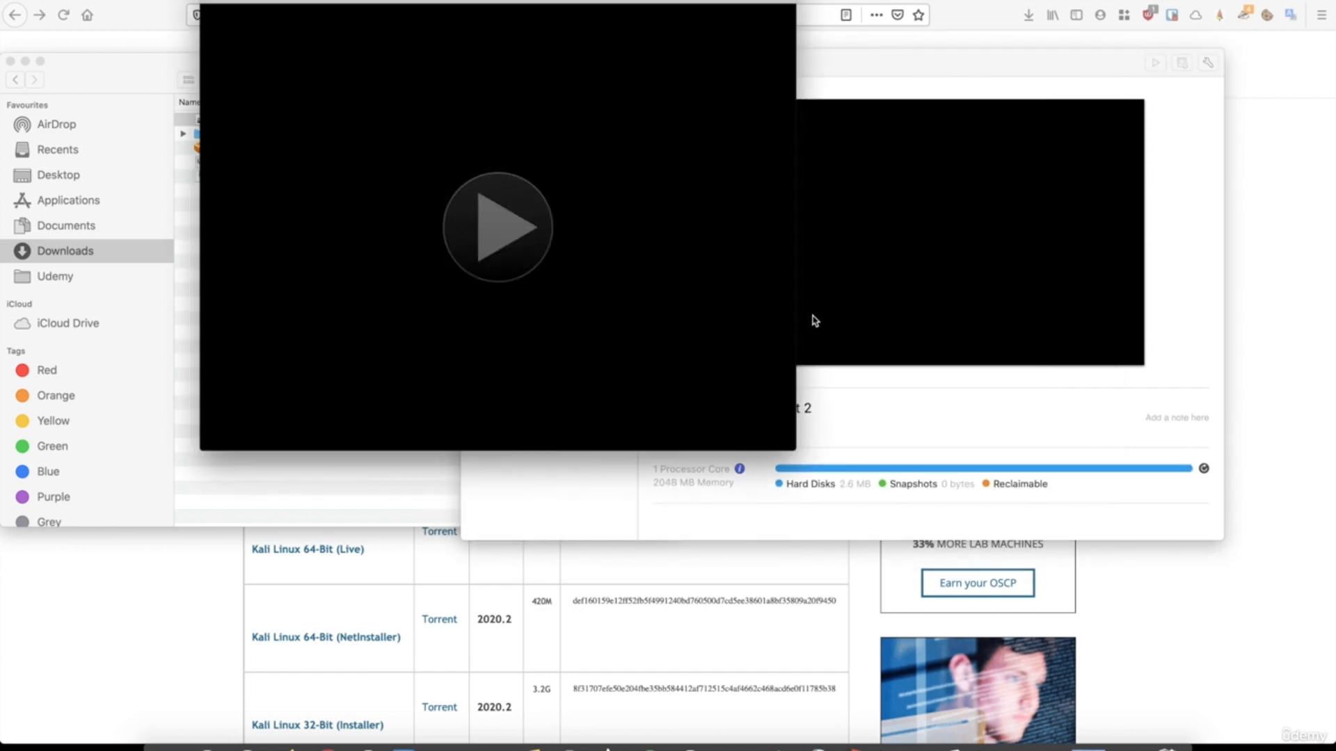
click(542, 231)
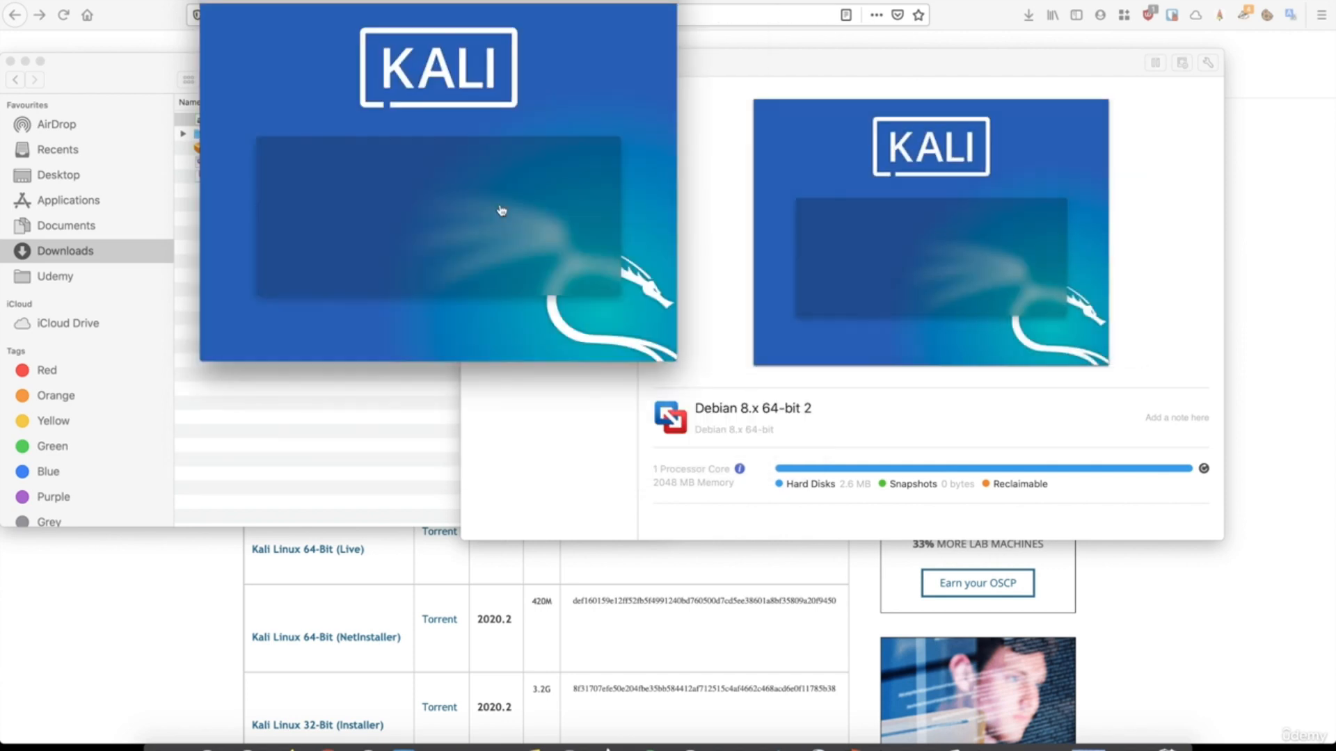
Step: Reposition the virtual machine window, minimize the Virtual Machines library, and start the Graphical install of Kali Linux
drag(418, 1, 633, 125)
click(491, 63)
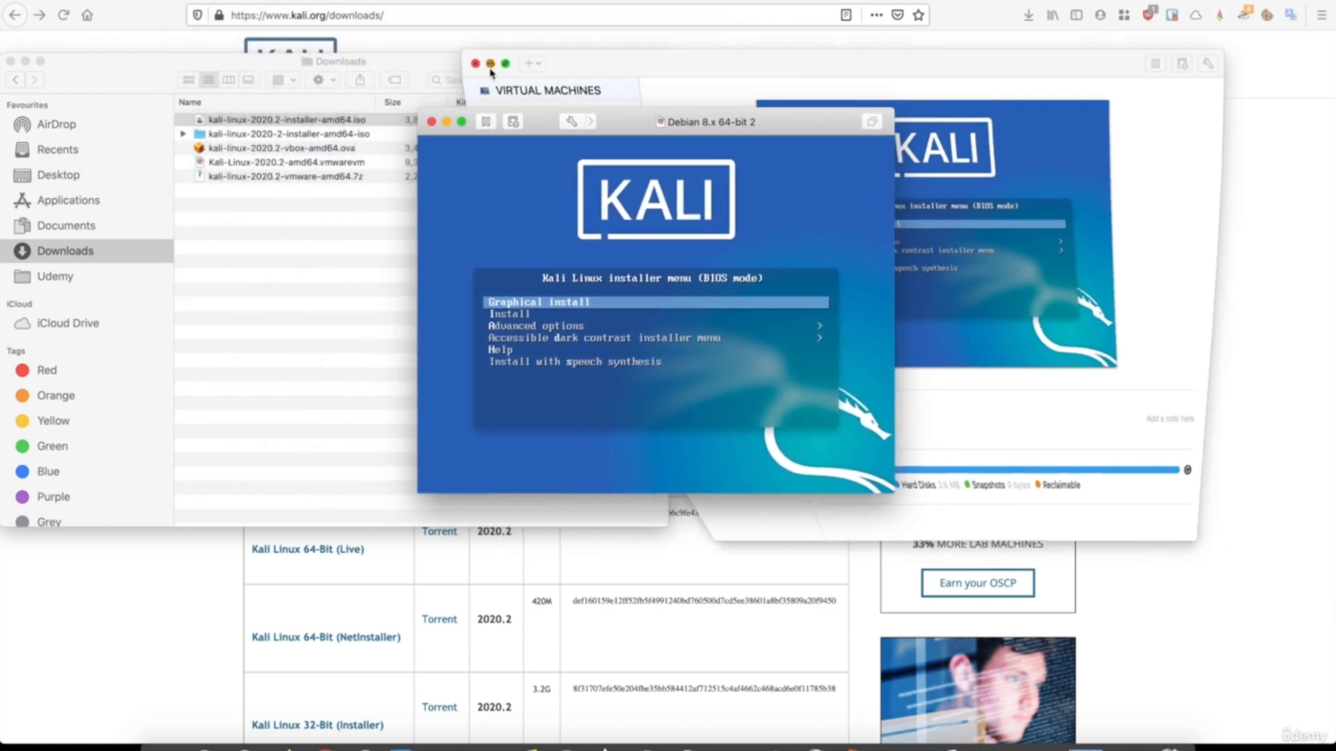
click(532, 302)
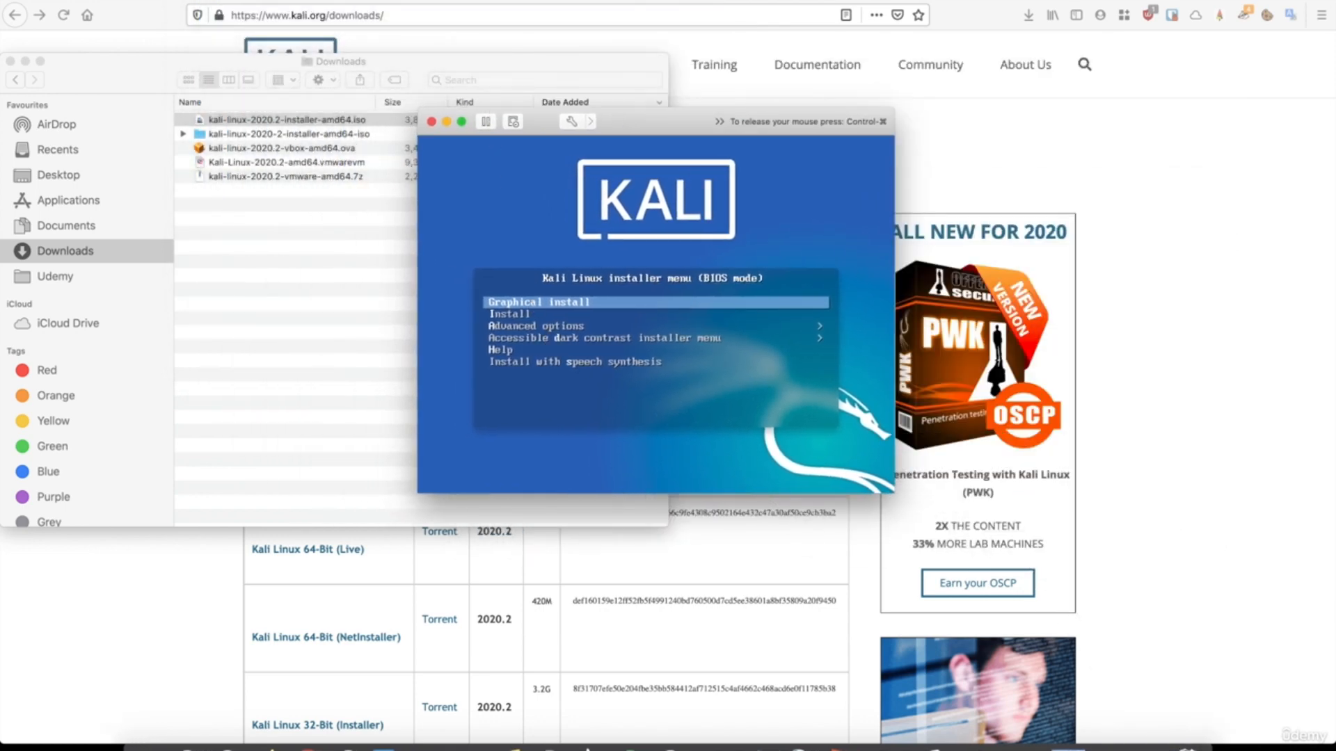
key(Return)
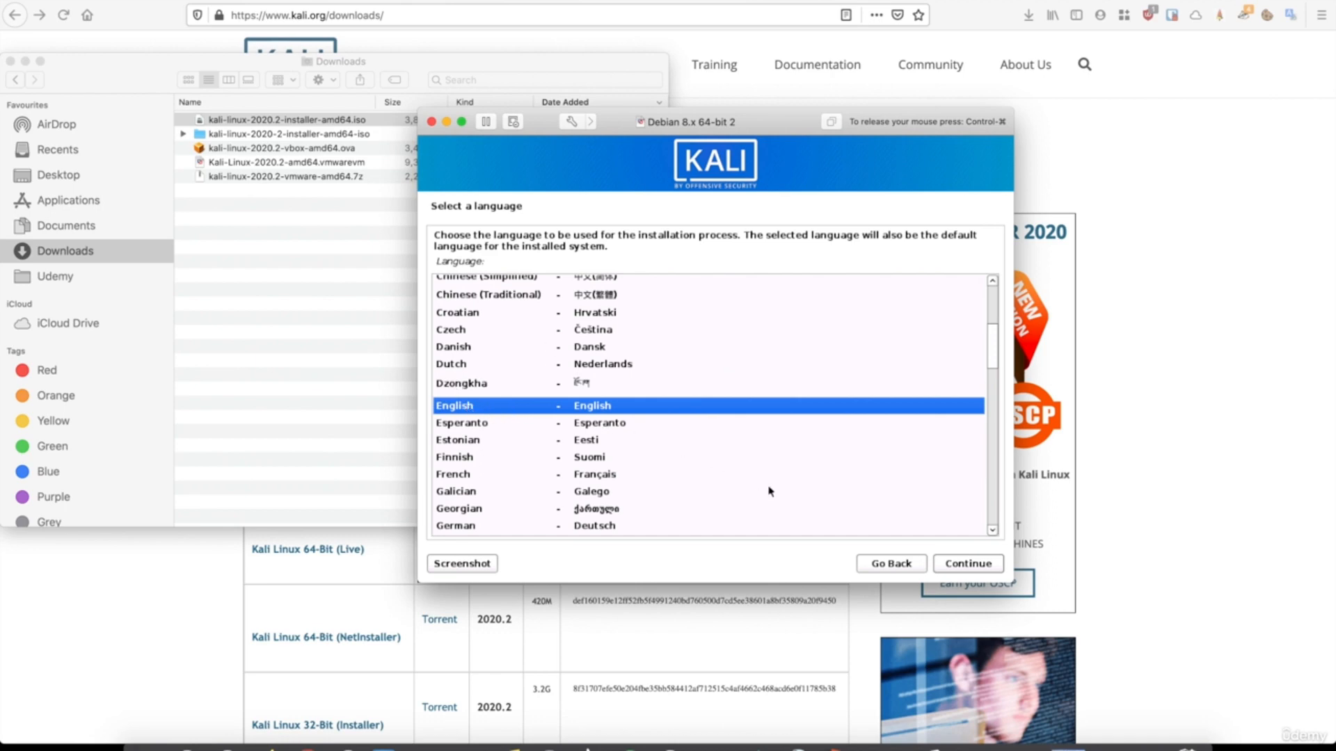
Step: Set the installer language to English, the location to United Kingdom, and the keymap to British English
click(950, 567)
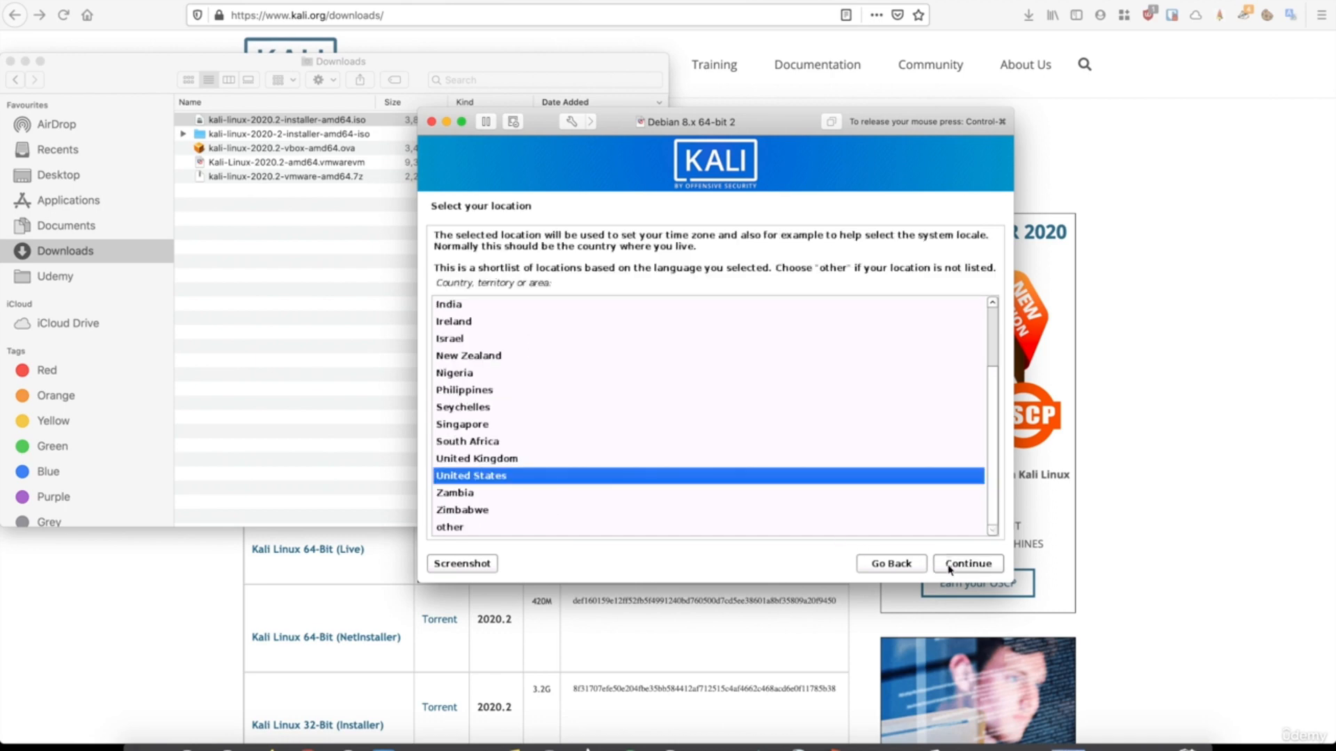
click(497, 460)
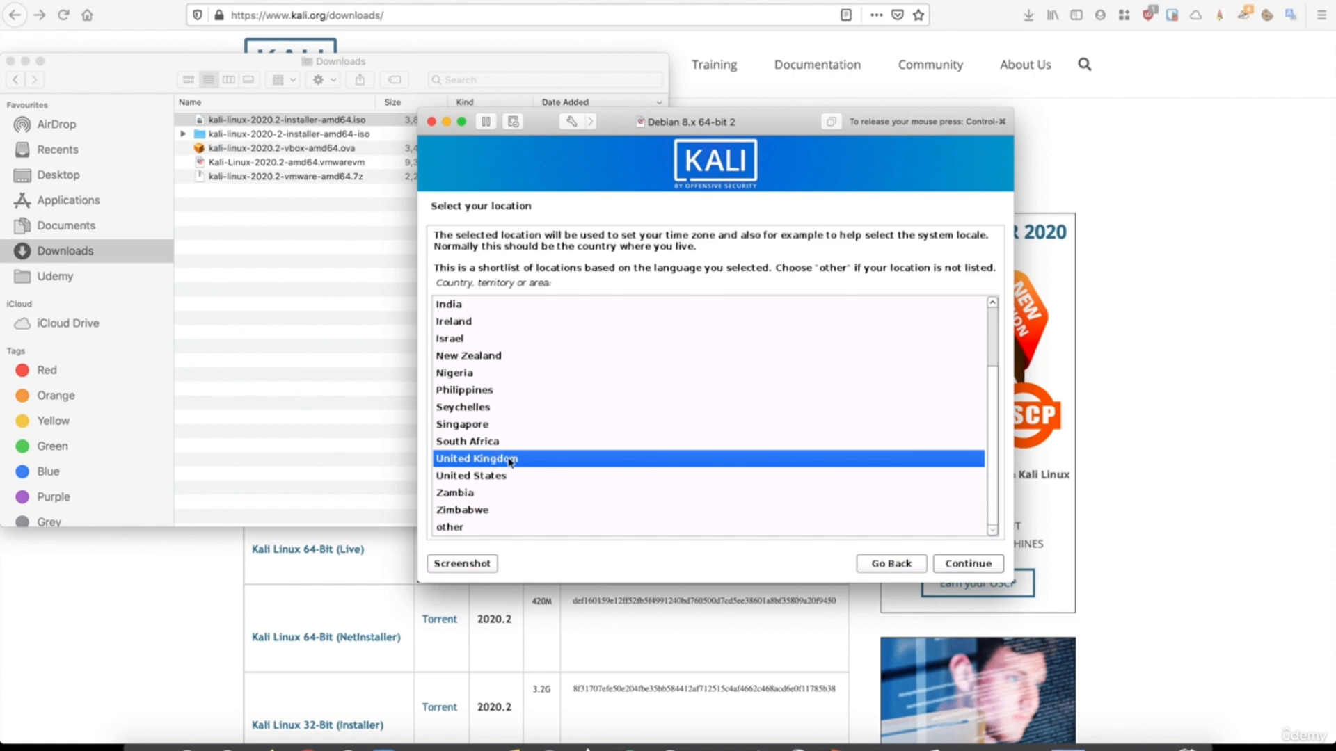
click(949, 570)
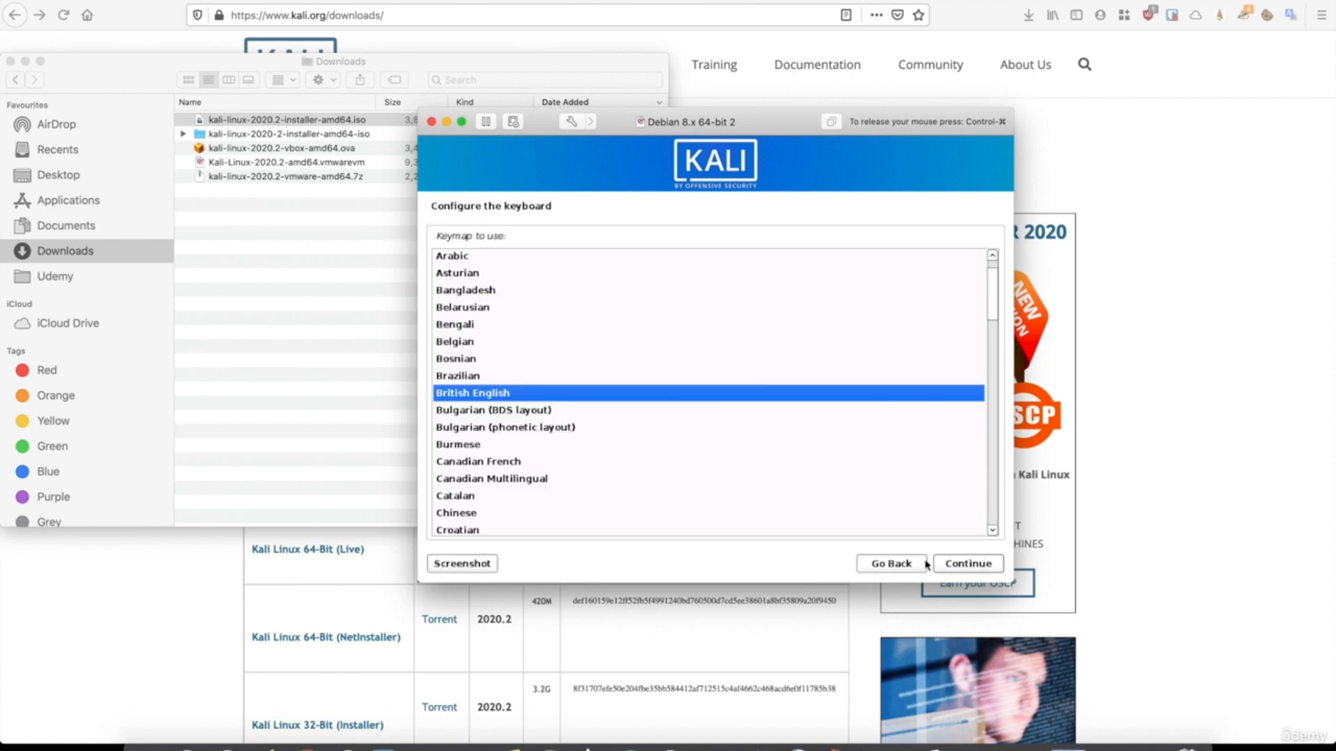
click(950, 569)
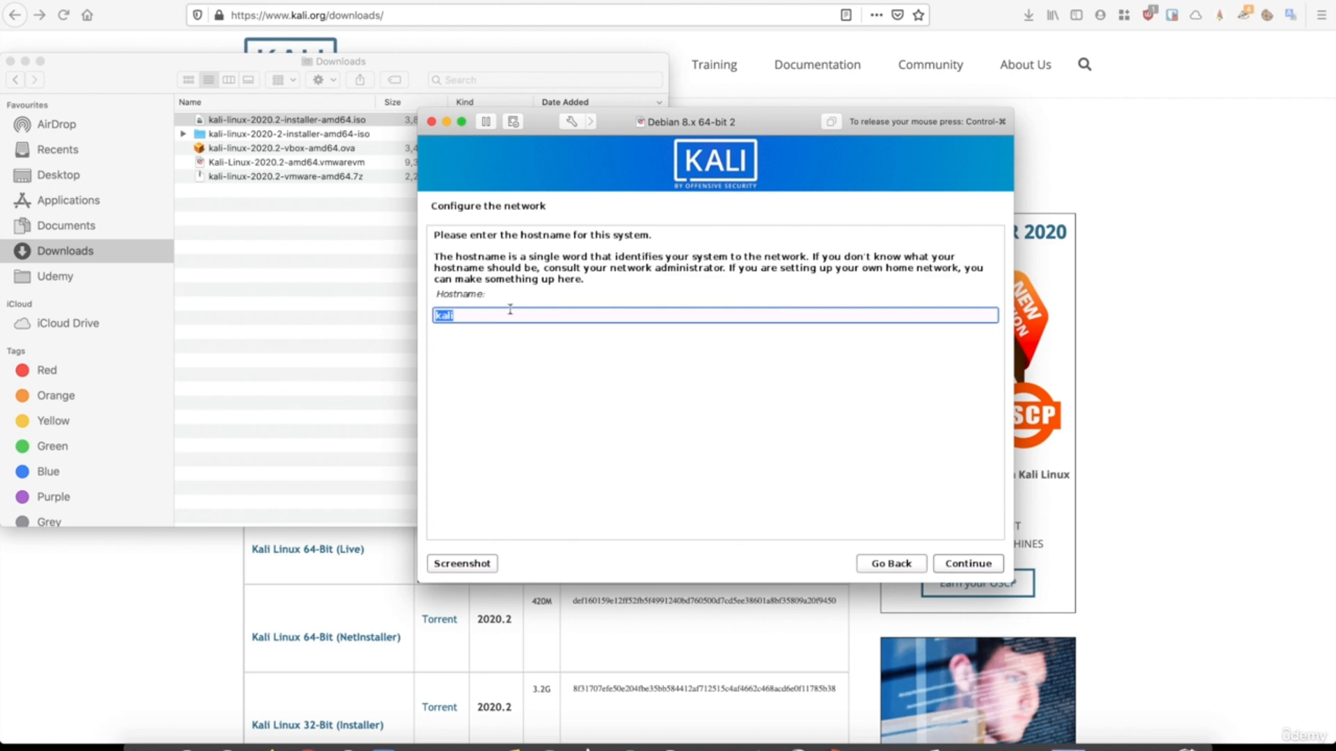
Step: Accept the hostname kali and set the domain name to kali
click(976, 569)
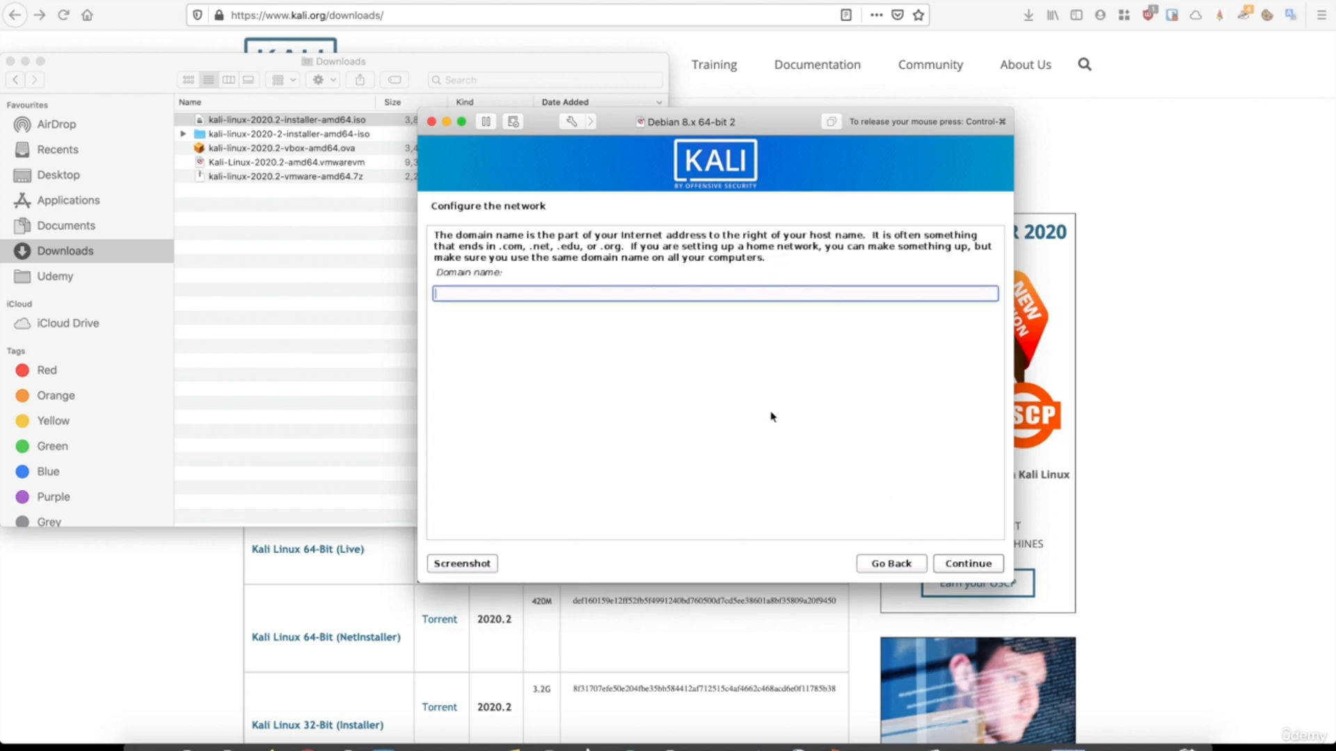
text(kali)
click(976, 569)
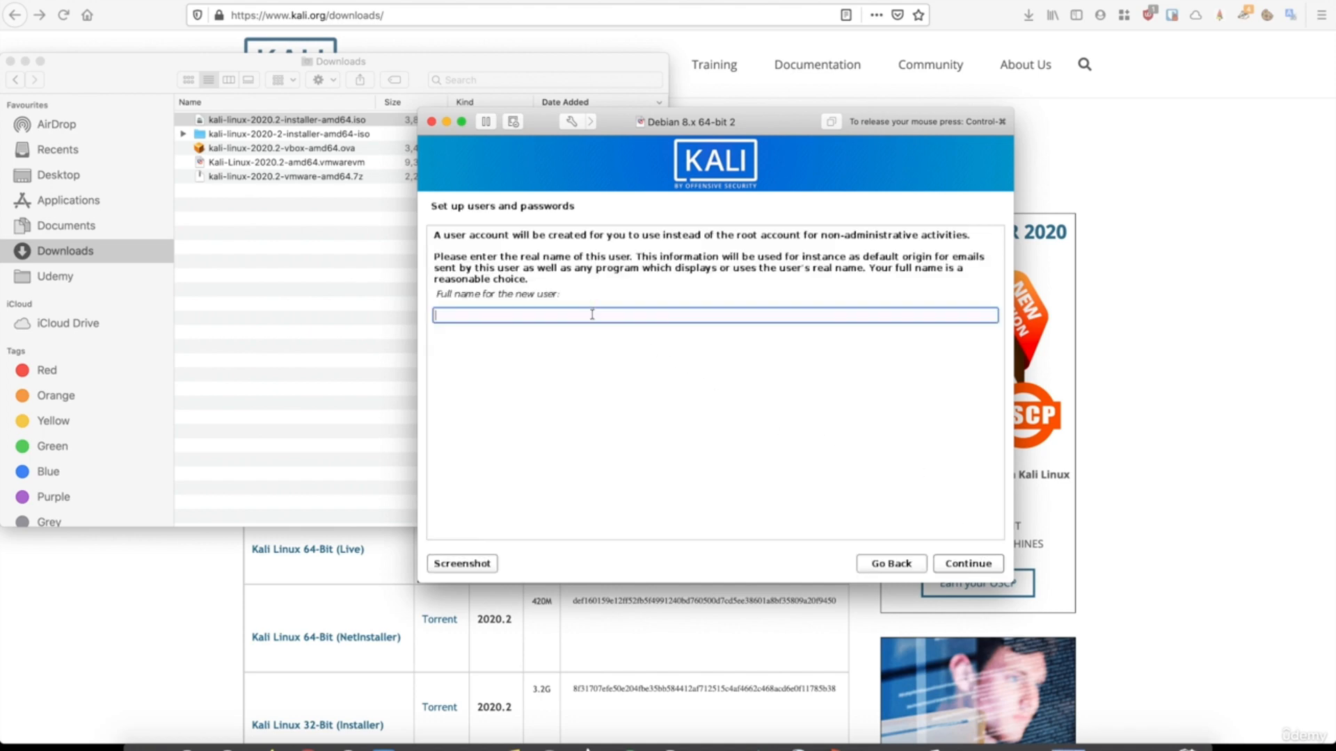
Step: Enter hackeracademy as the new user's full name and accept hackeracademy as the account username
text(hackeracademy)
click(978, 561)
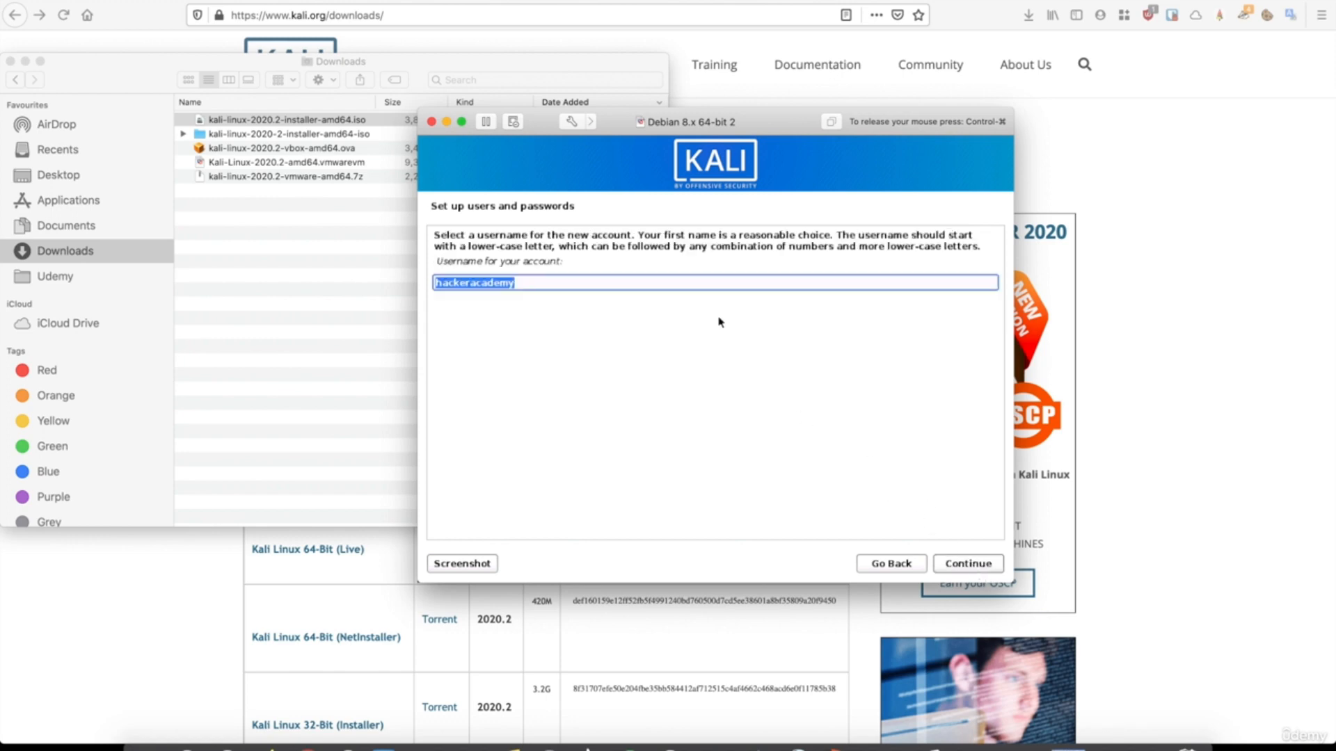
click(968, 570)
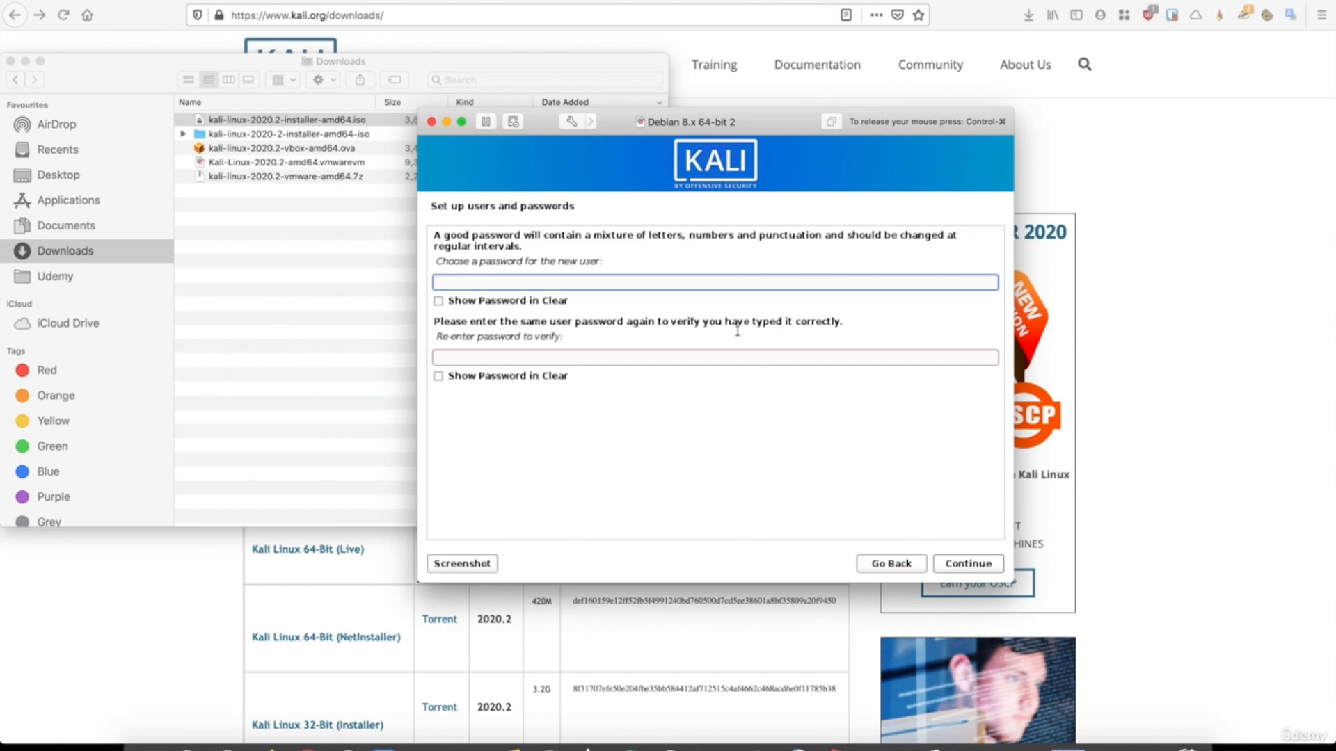
Step: Enter the new user's password, repeat it for verification, and continue to disk partitioning
text(••••)
key(Tab)
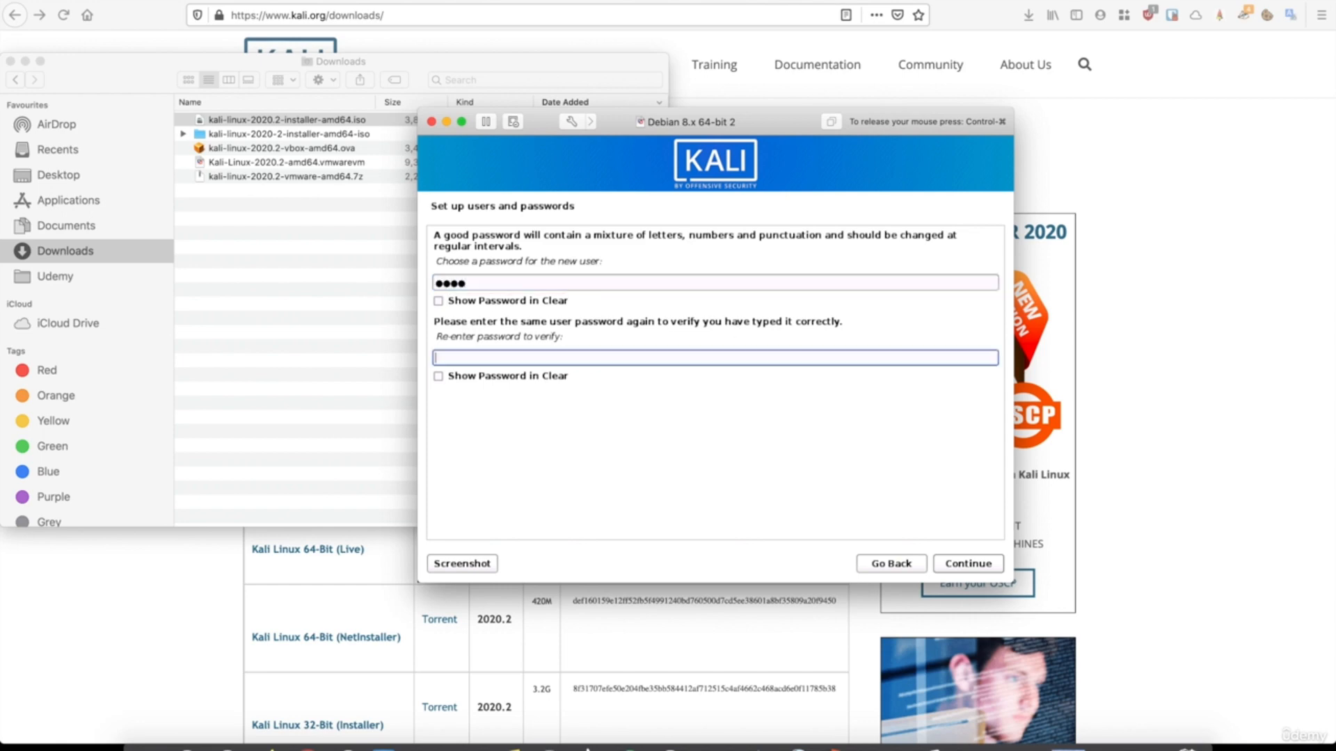
text(••••)
click(977, 571)
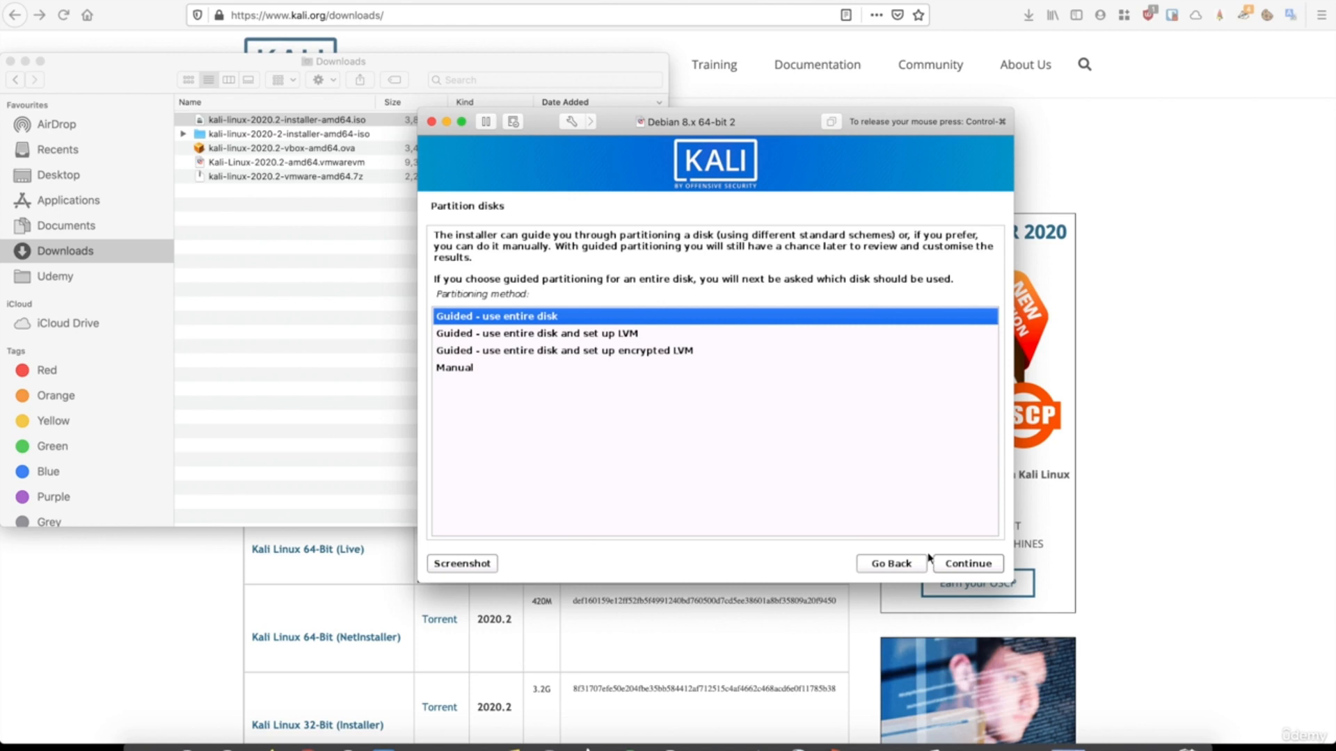
Step: Partition the entire SCSI3 (sda) disk with guided partitioning and all files in one partition, and write the changes to disk
click(952, 567)
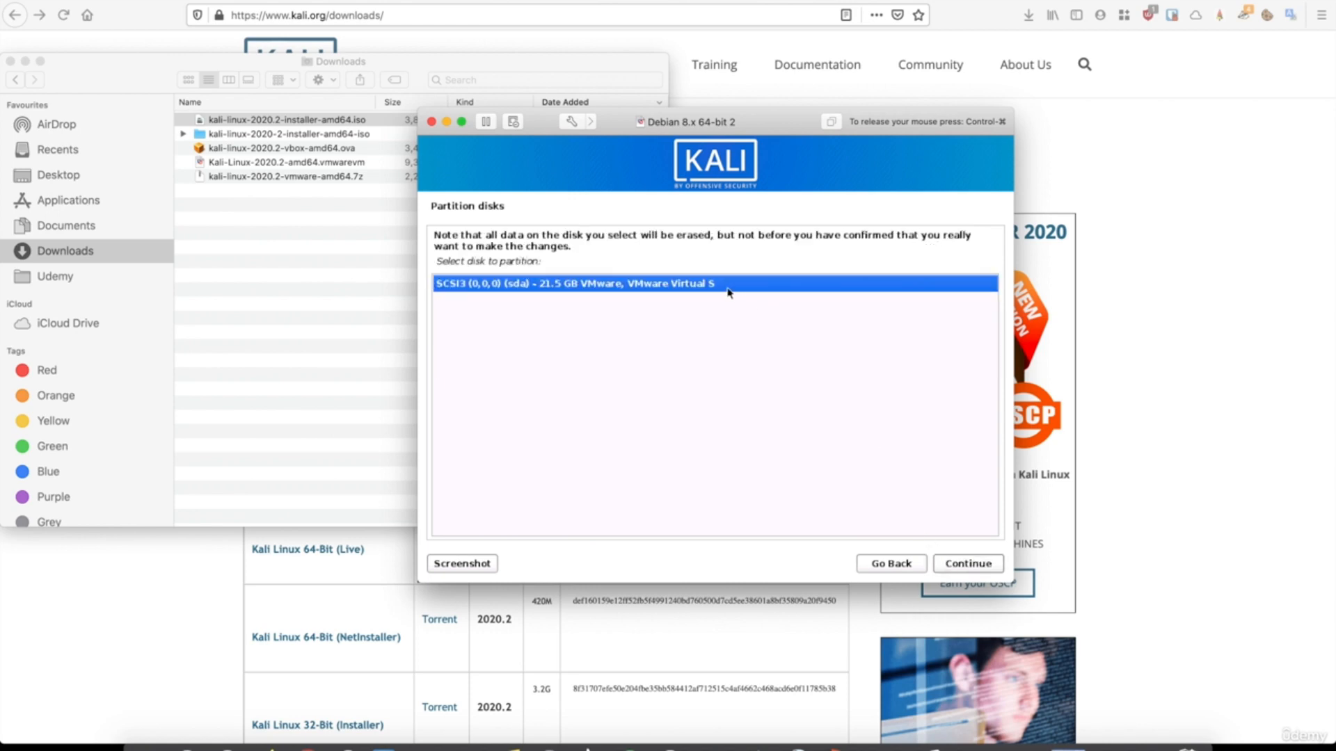
click(966, 566)
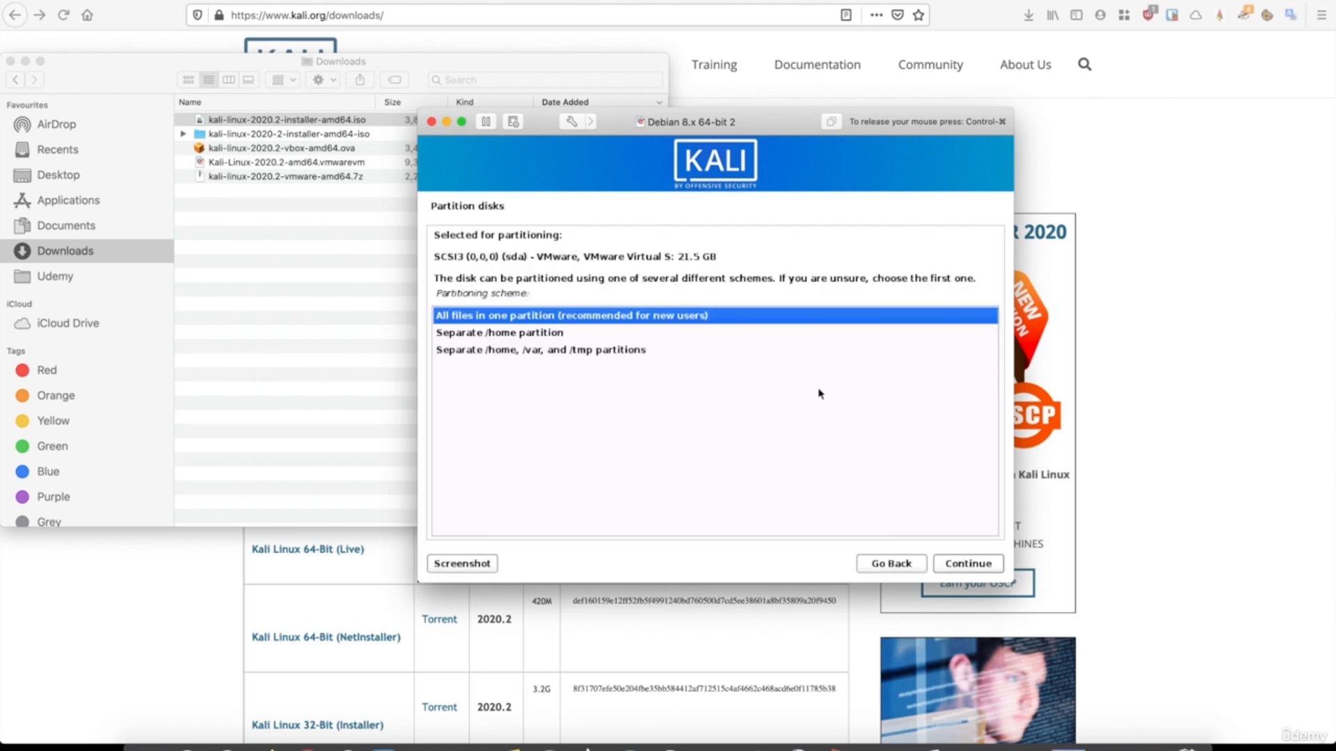
click(967, 565)
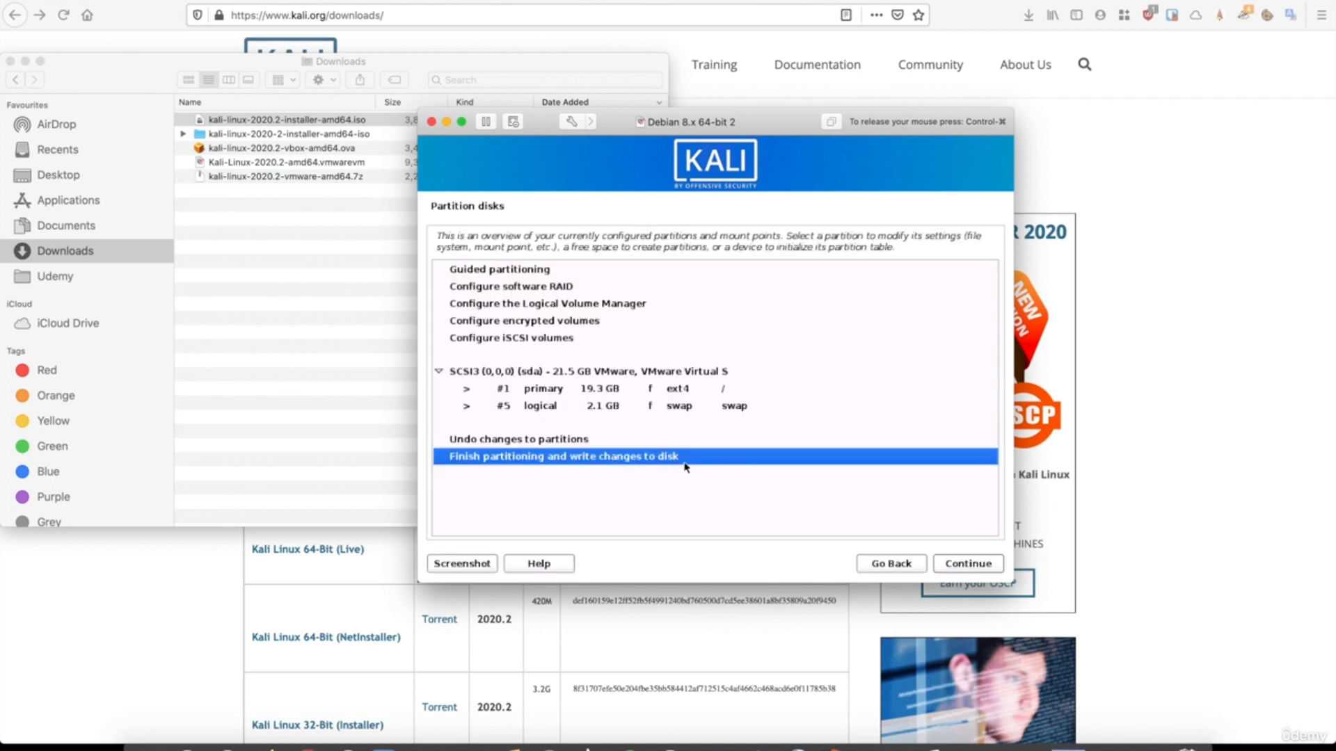
click(967, 563)
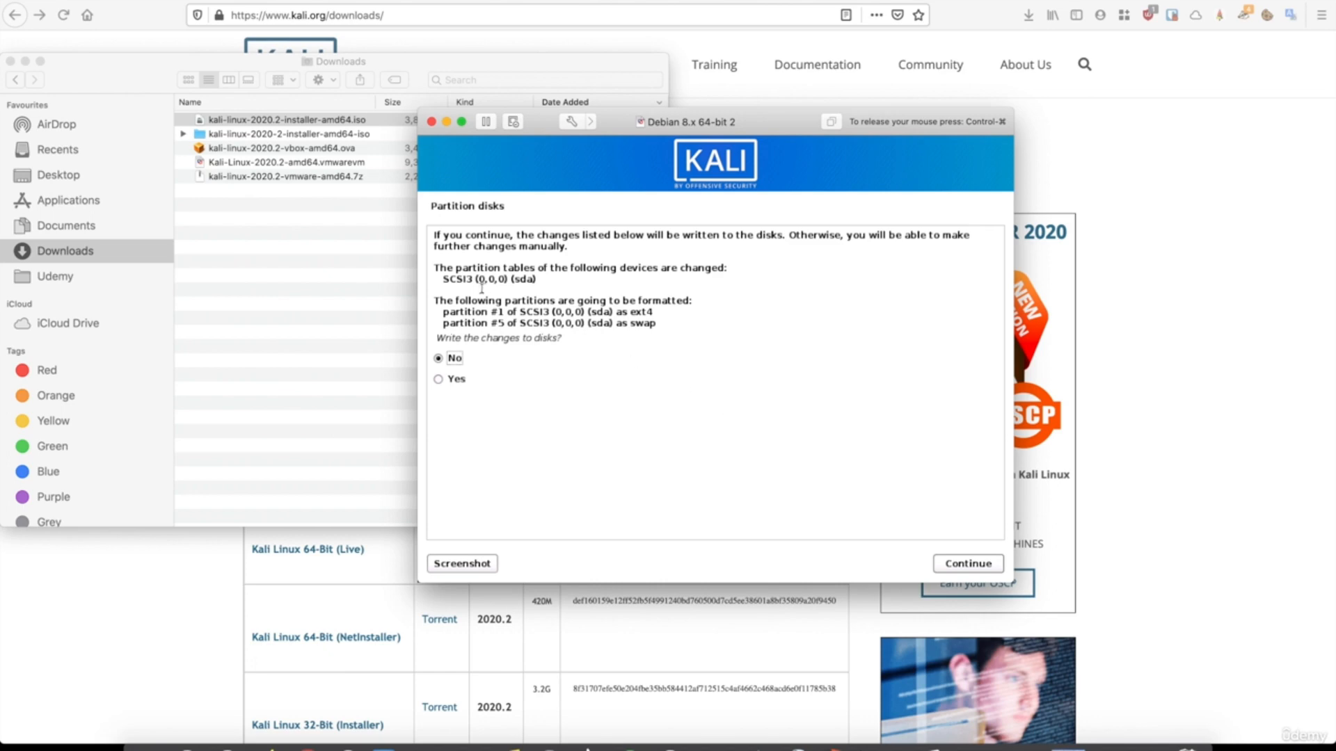
click(438, 380)
click(965, 565)
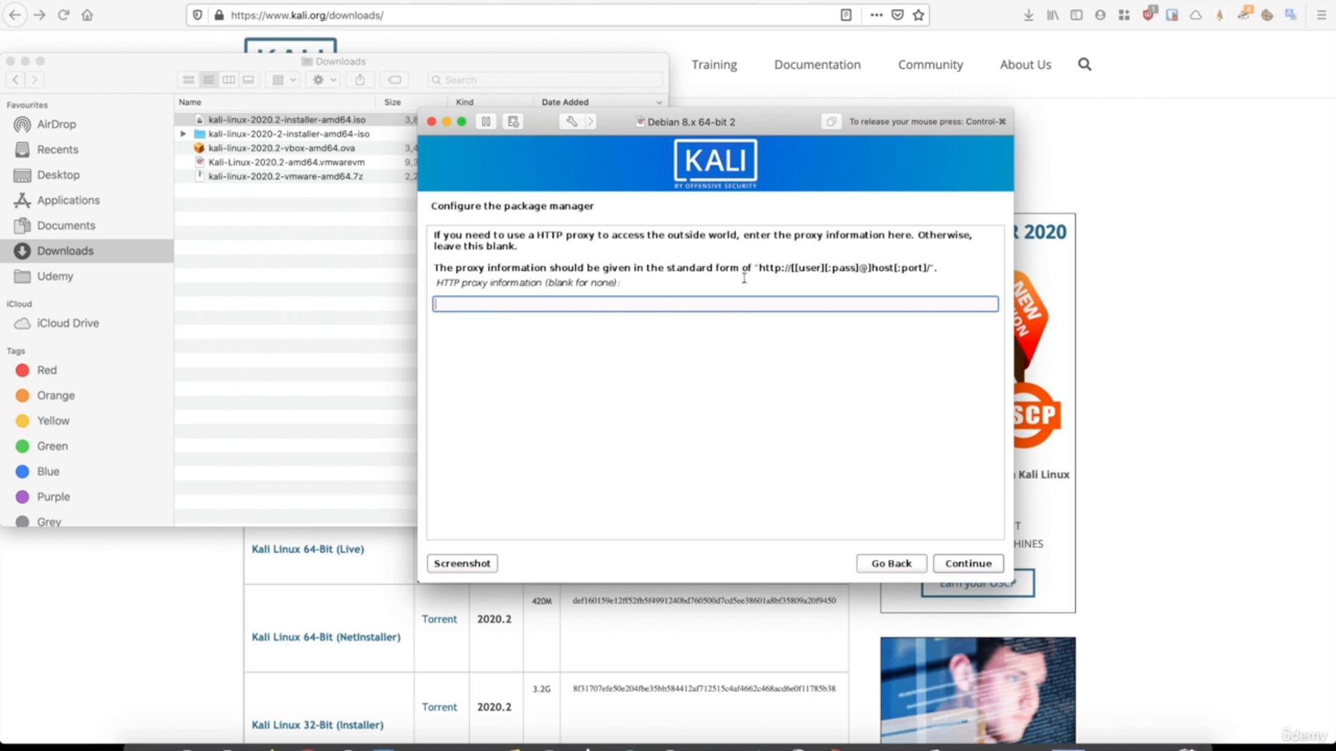
Step: Leave the HTTP proxy blank and install the default software selection with Xfce and the top10 and default tool collections
click(964, 565)
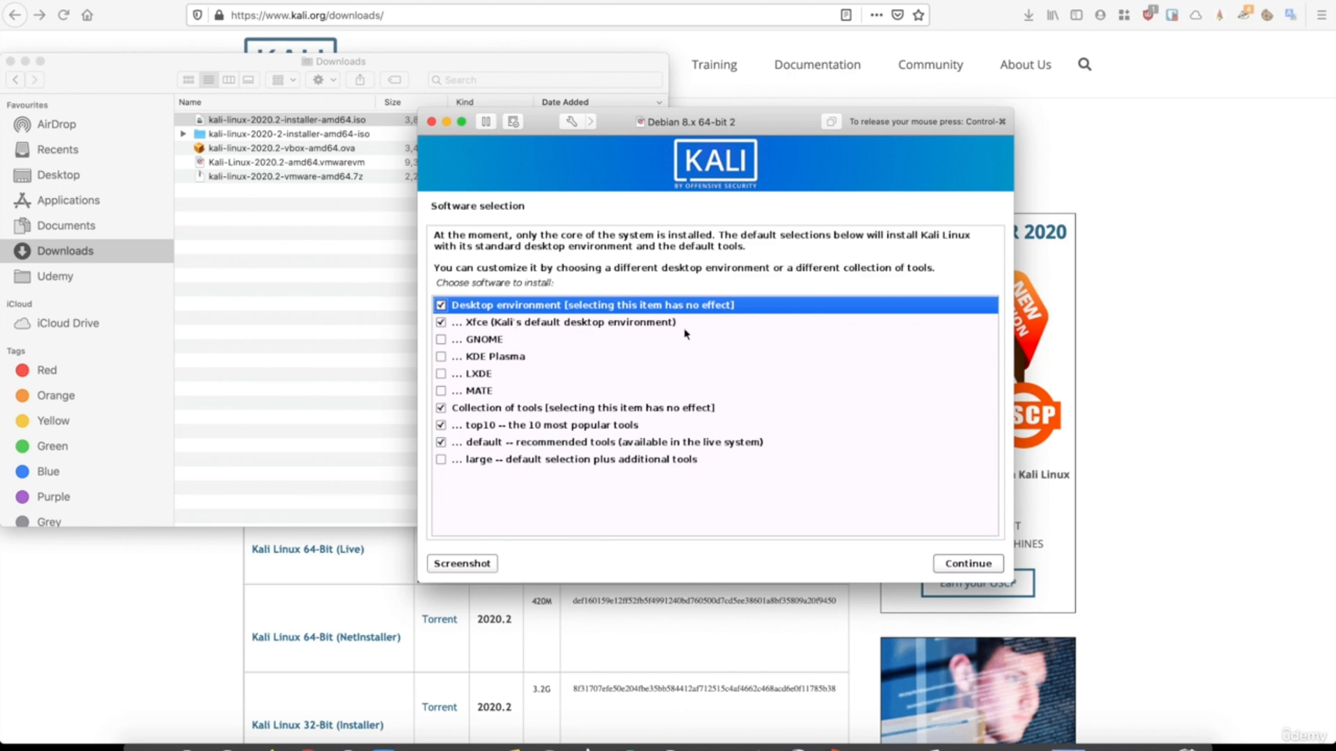
click(967, 564)
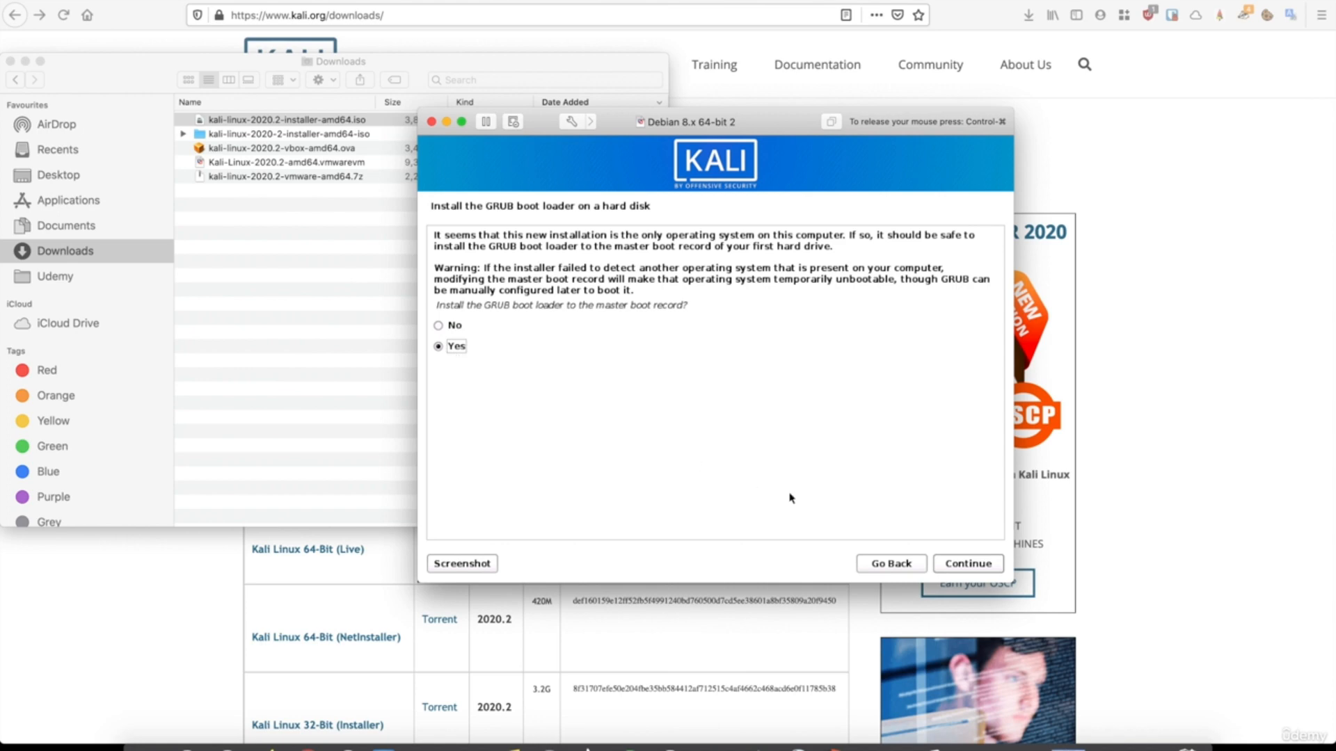
Step: Install the GRUB boot loader to the master boot record on /dev/sda, and finish the installation by booting into the new system
click(968, 572)
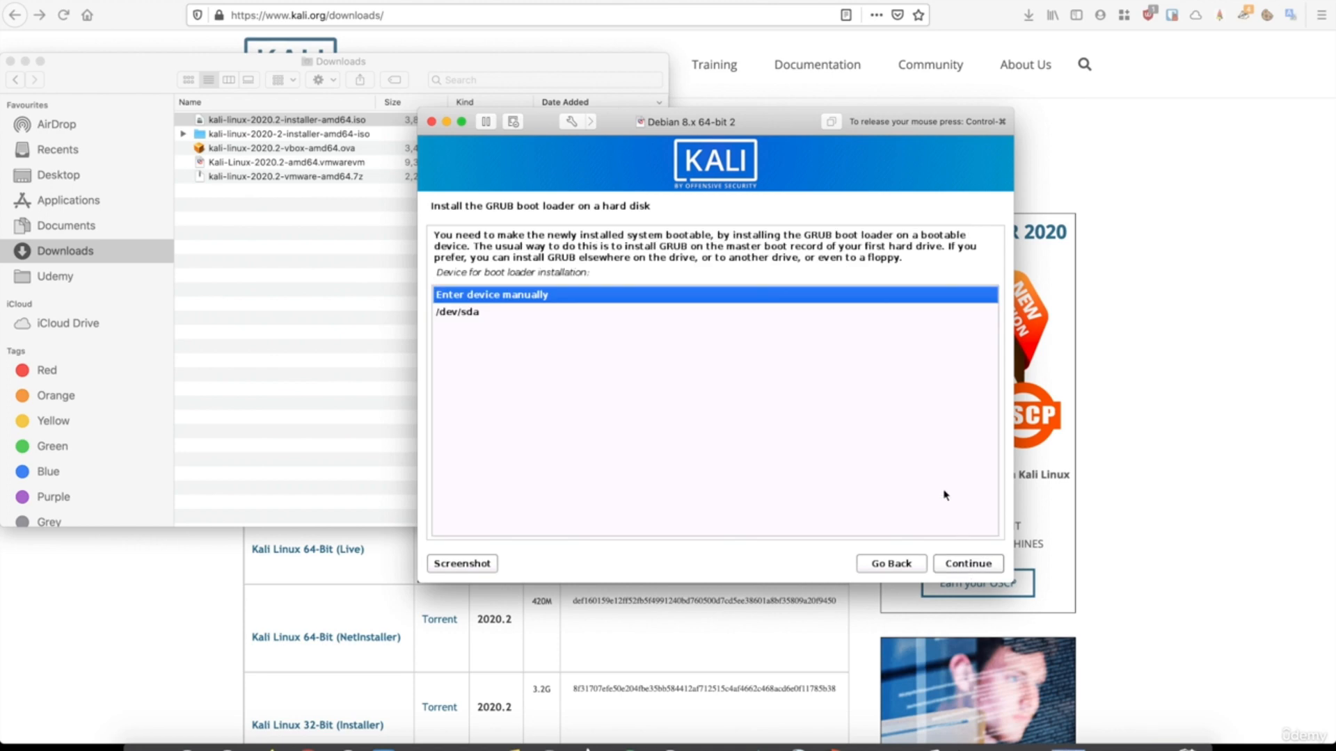
click(463, 313)
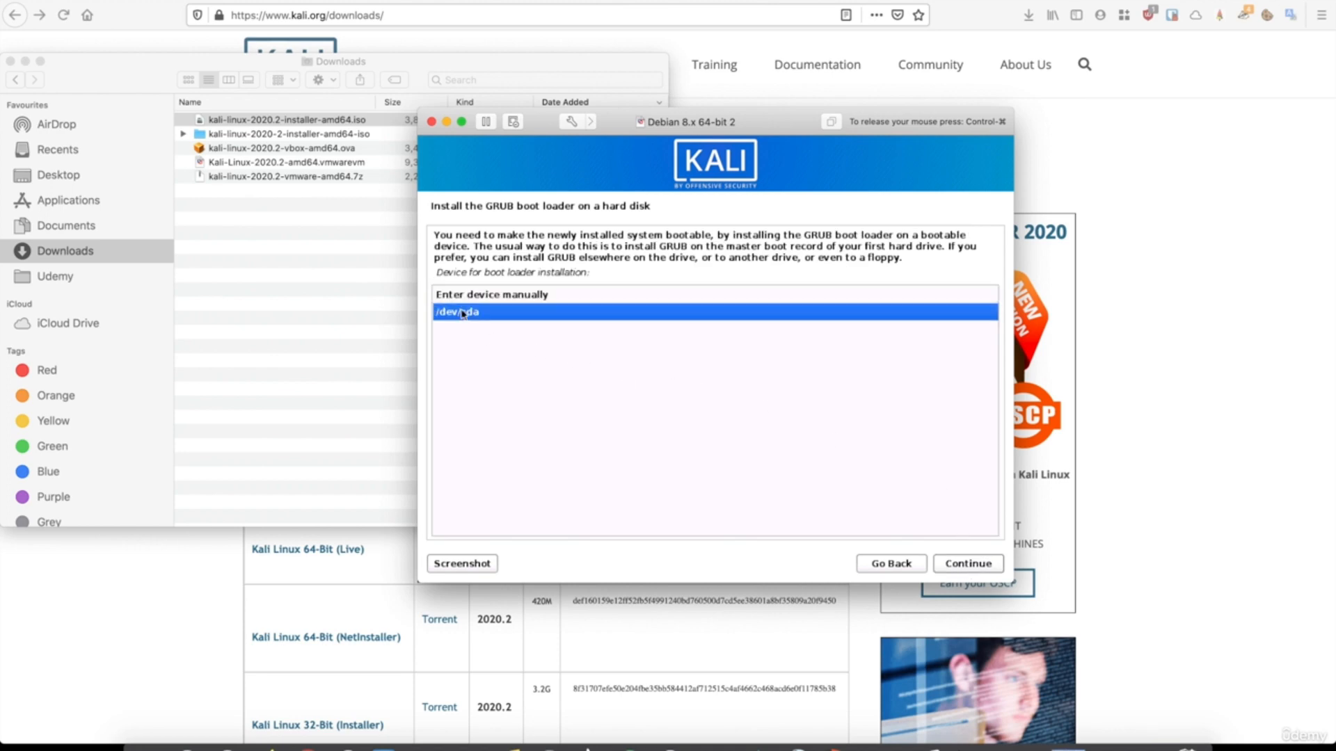
click(959, 569)
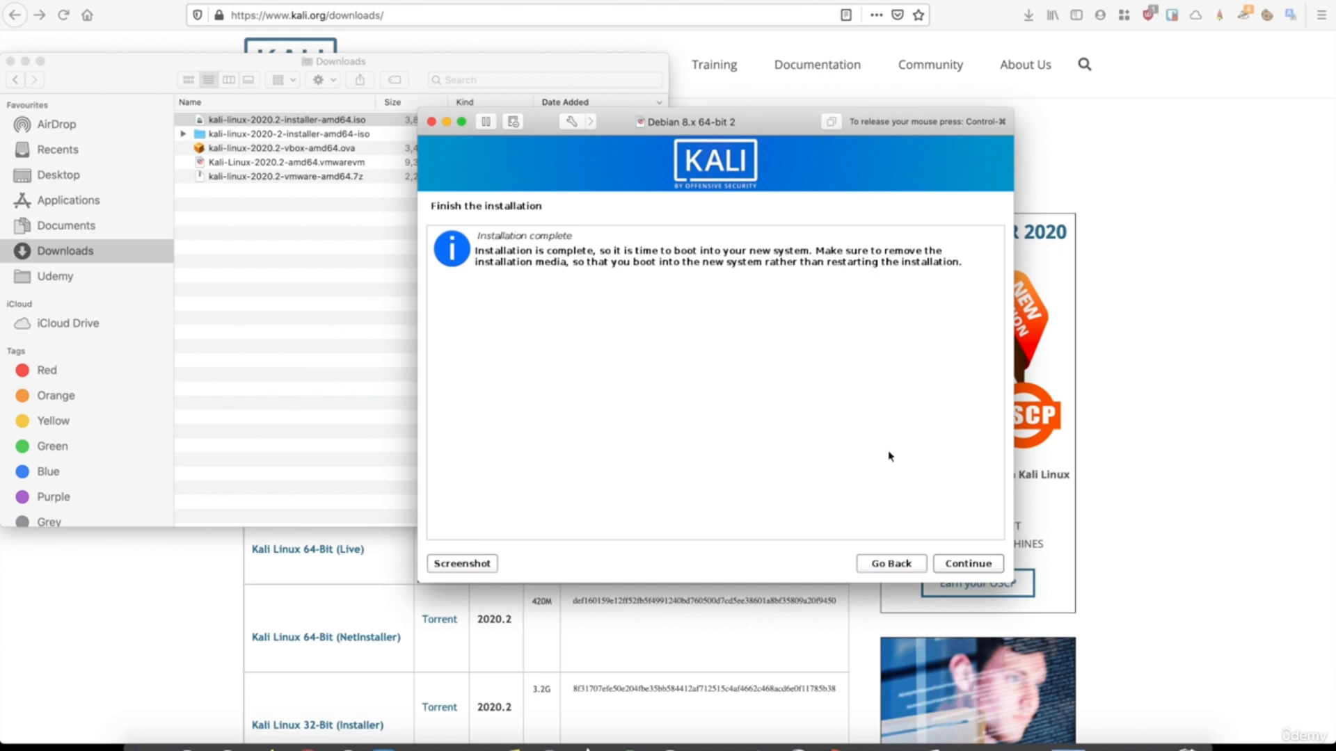
click(949, 565)
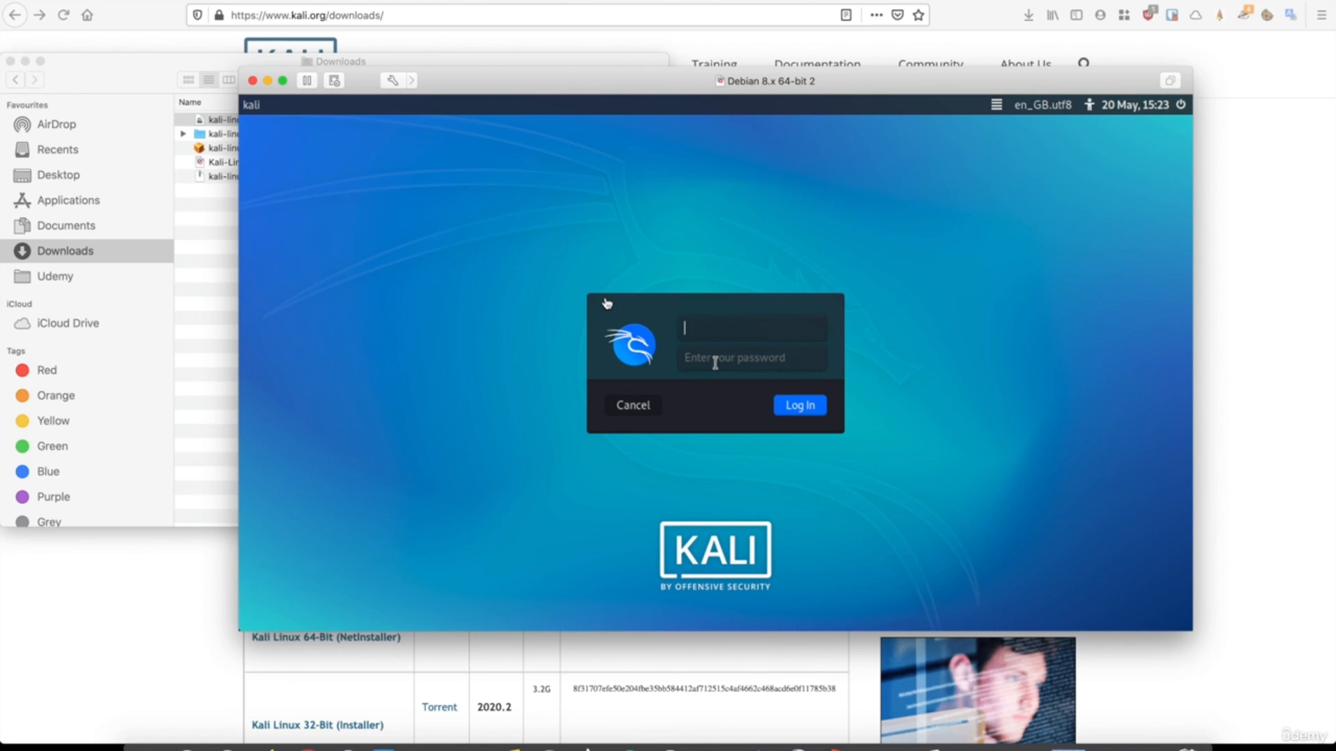
Step: Log in to Kali with the username hackeracademy and the account password
click(702, 332)
text(hackeracademy)
key(Tab)
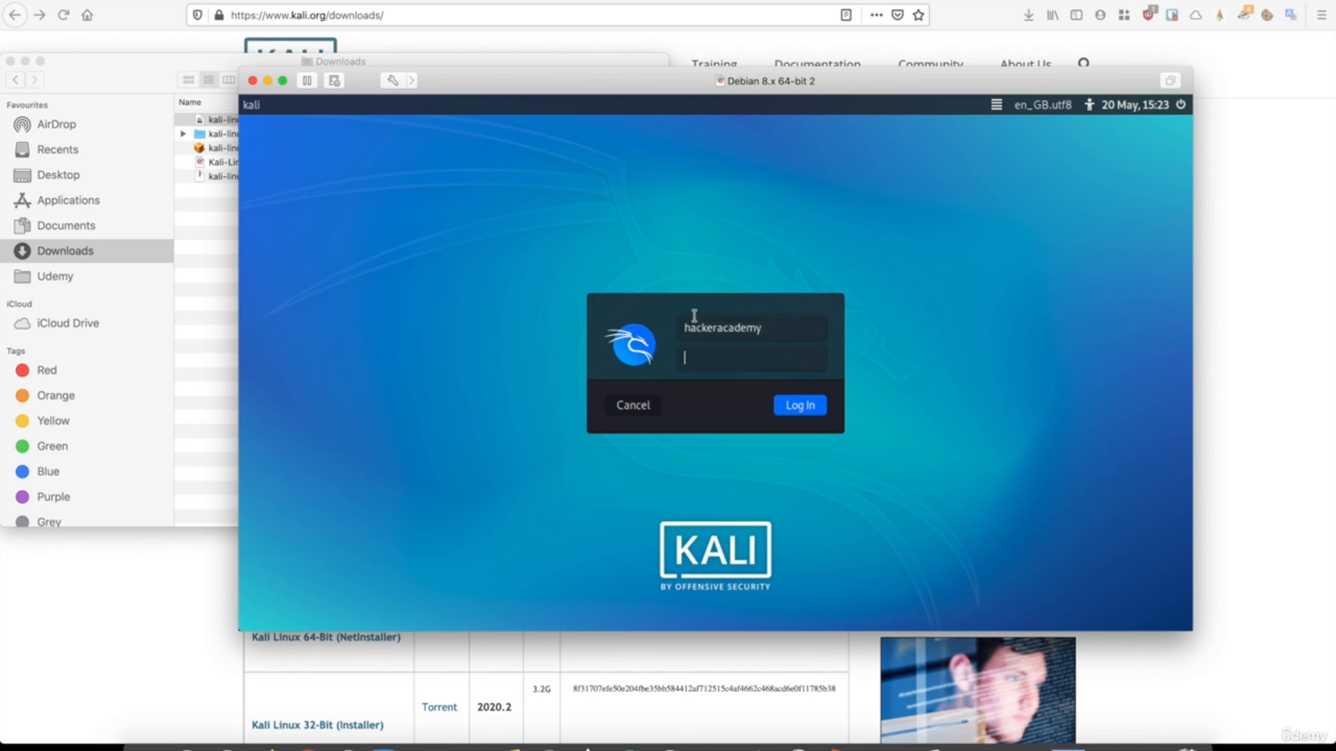
key(Return)
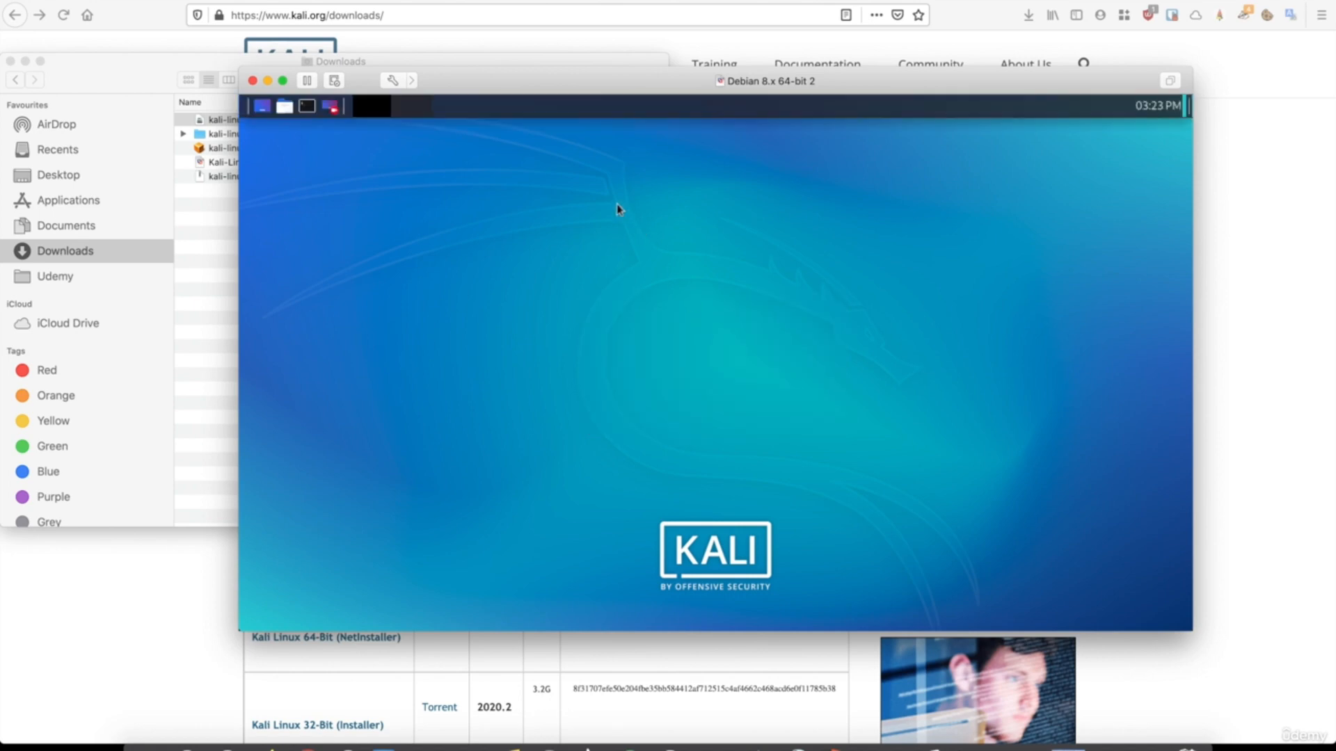
Step: Enlarge the Debian 8.x 64-bit 2 virtual machine window and shut down its Kali system
double_click(465, 75)
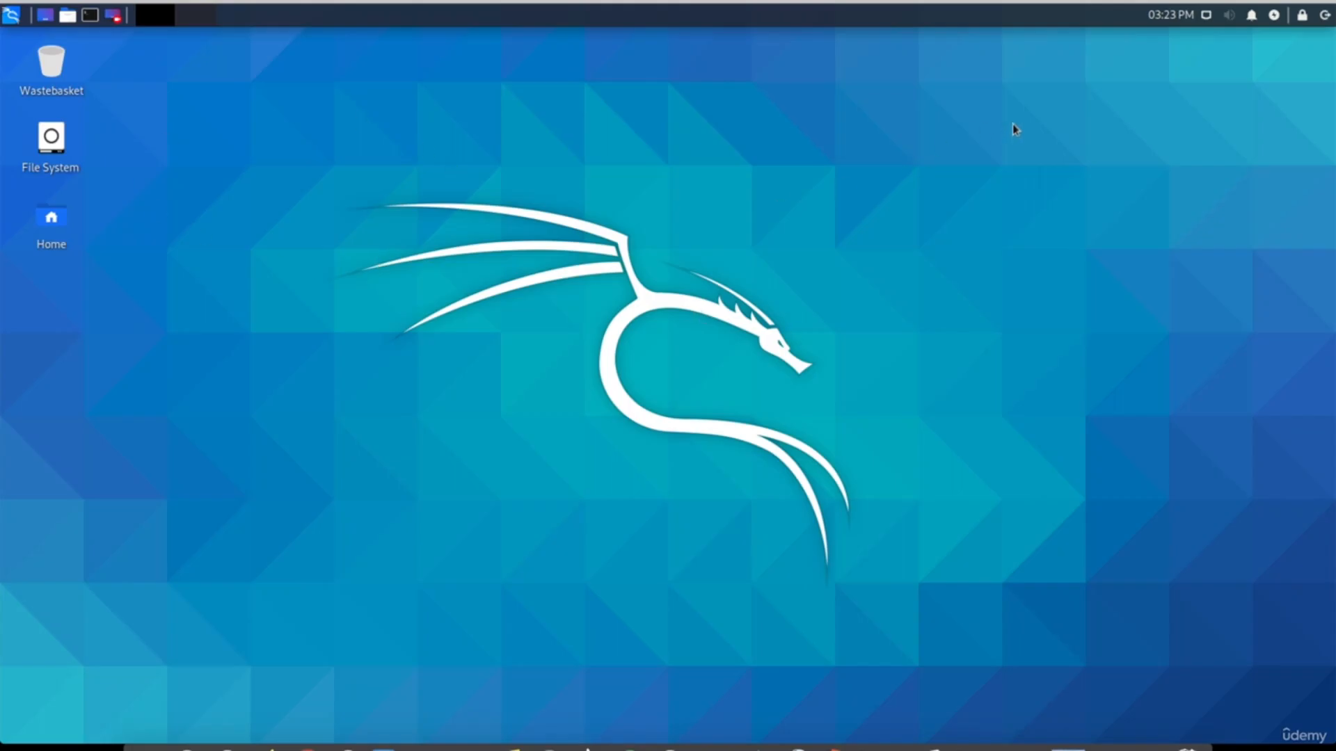
click(1325, 14)
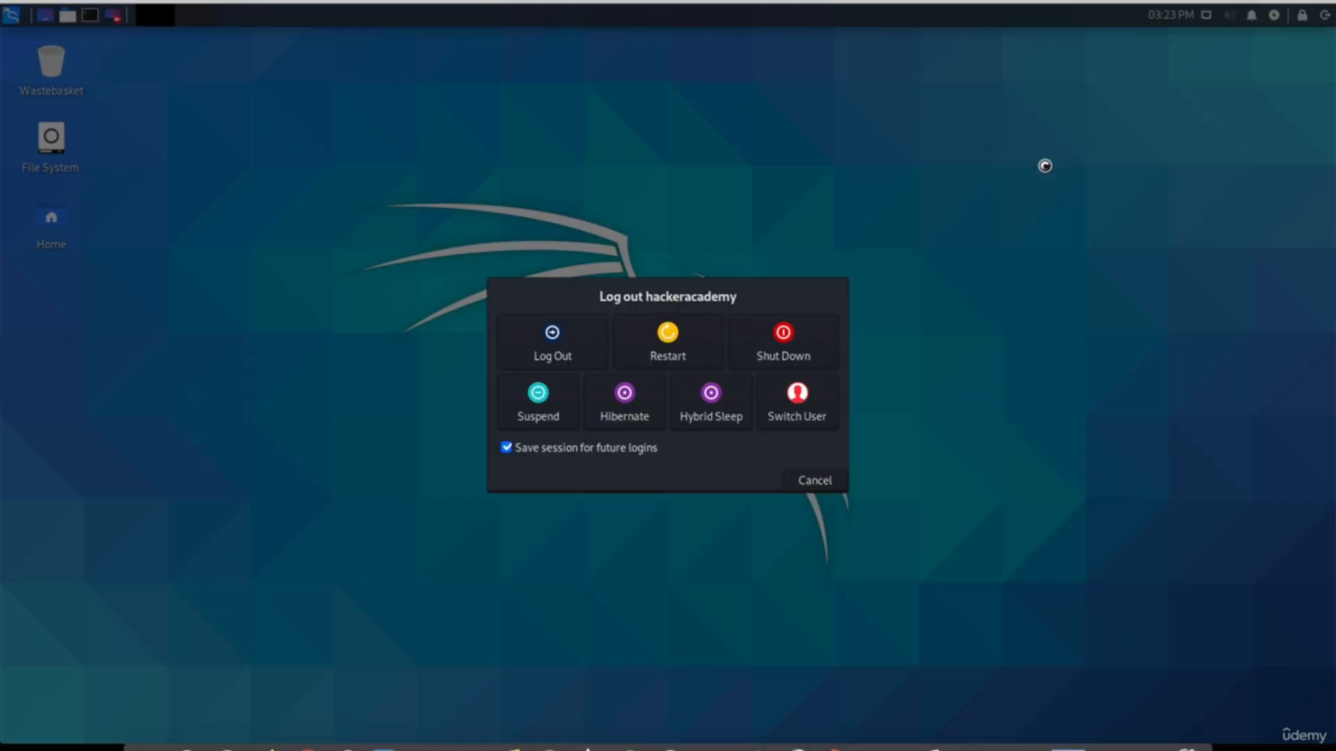
click(783, 332)
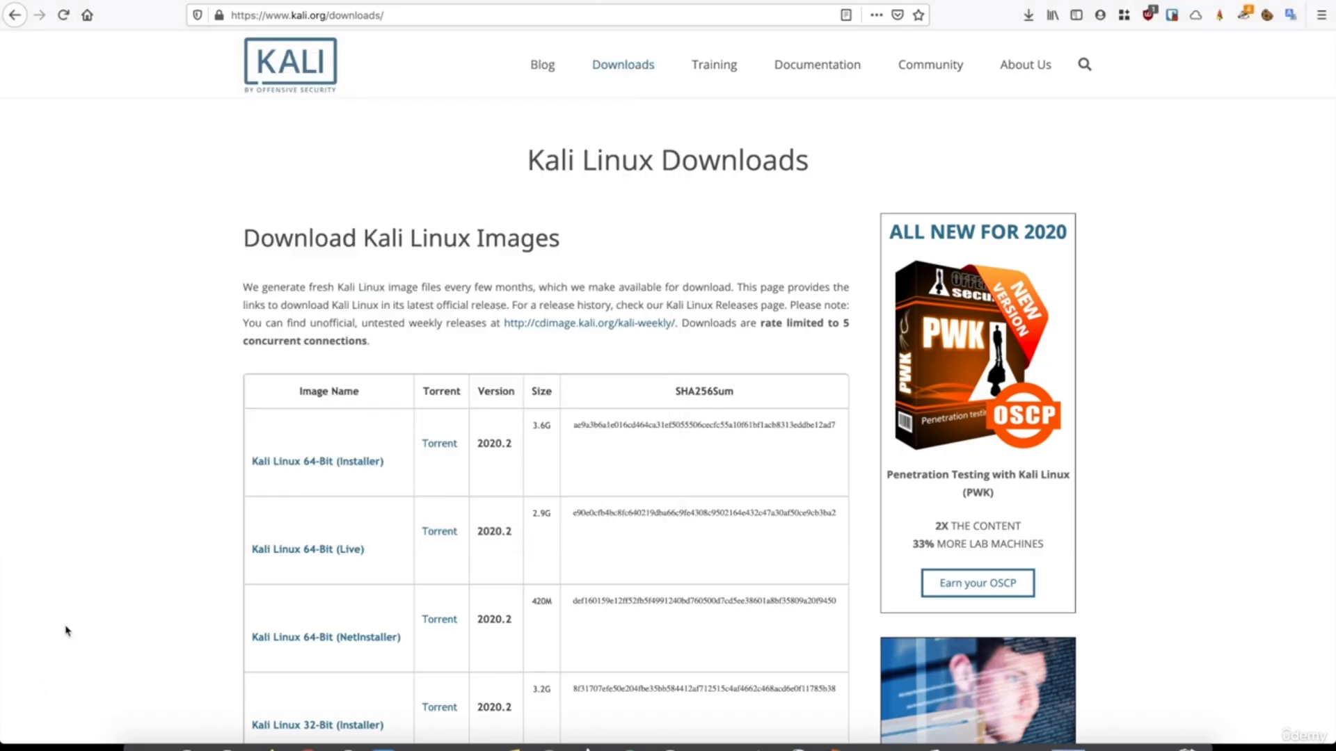
Step: Open the Virtual Machines folder from the Mac's home folder in Finder and examine the stored VM bundles
click(146, 747)
click(192, 2)
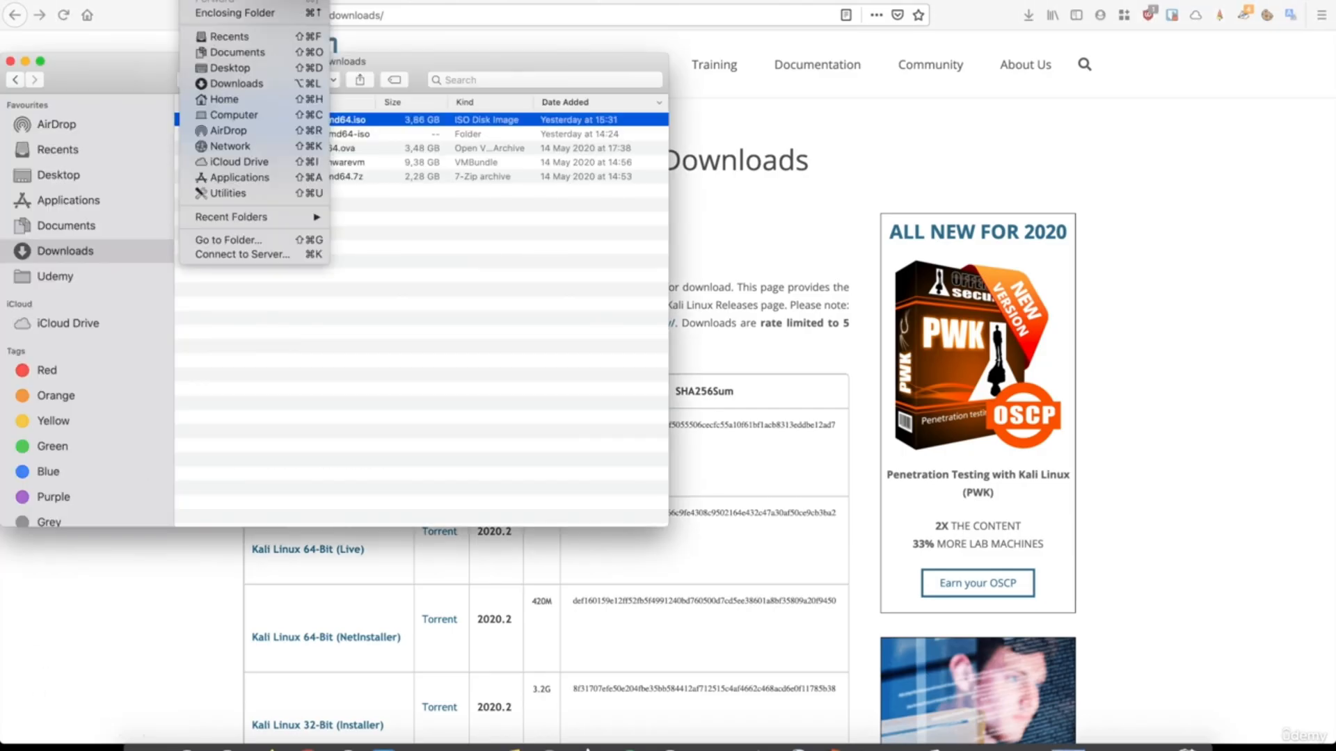
click(223, 101)
click(225, 247)
double_click(241, 249)
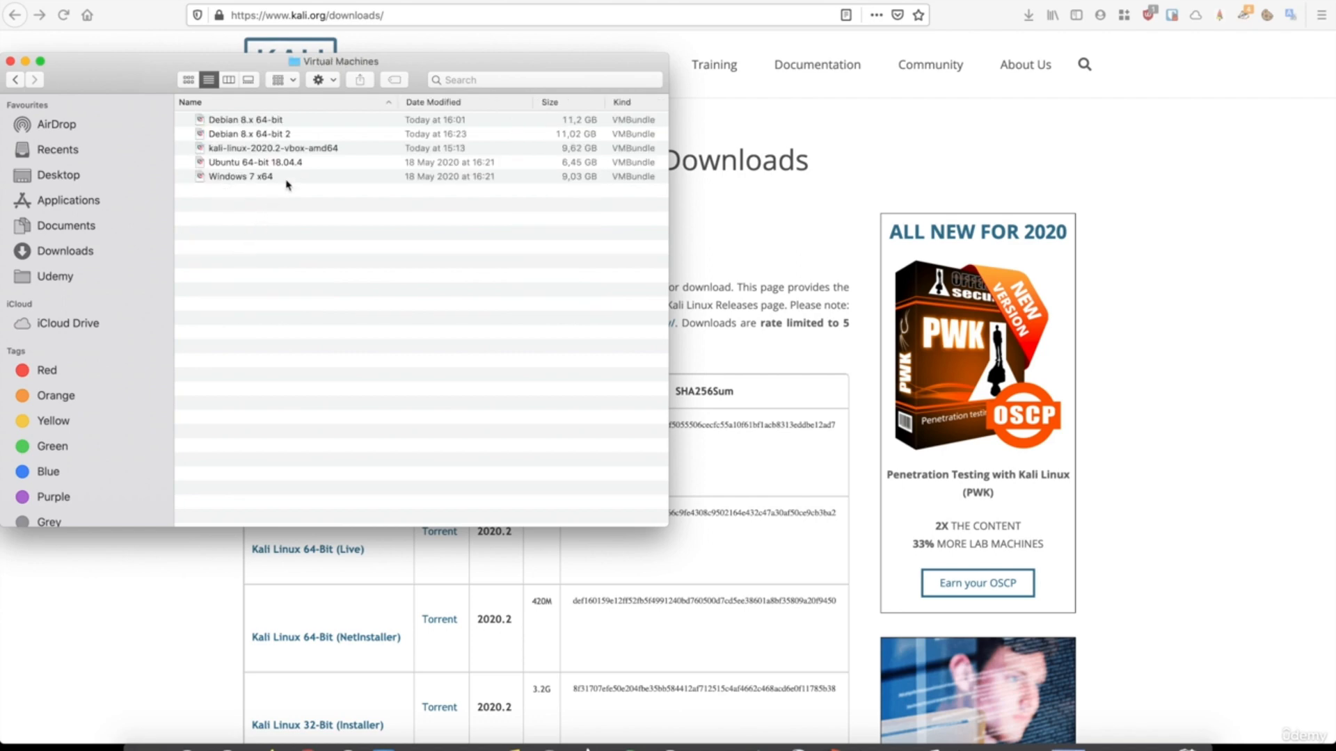
click(423, 103)
click(255, 121)
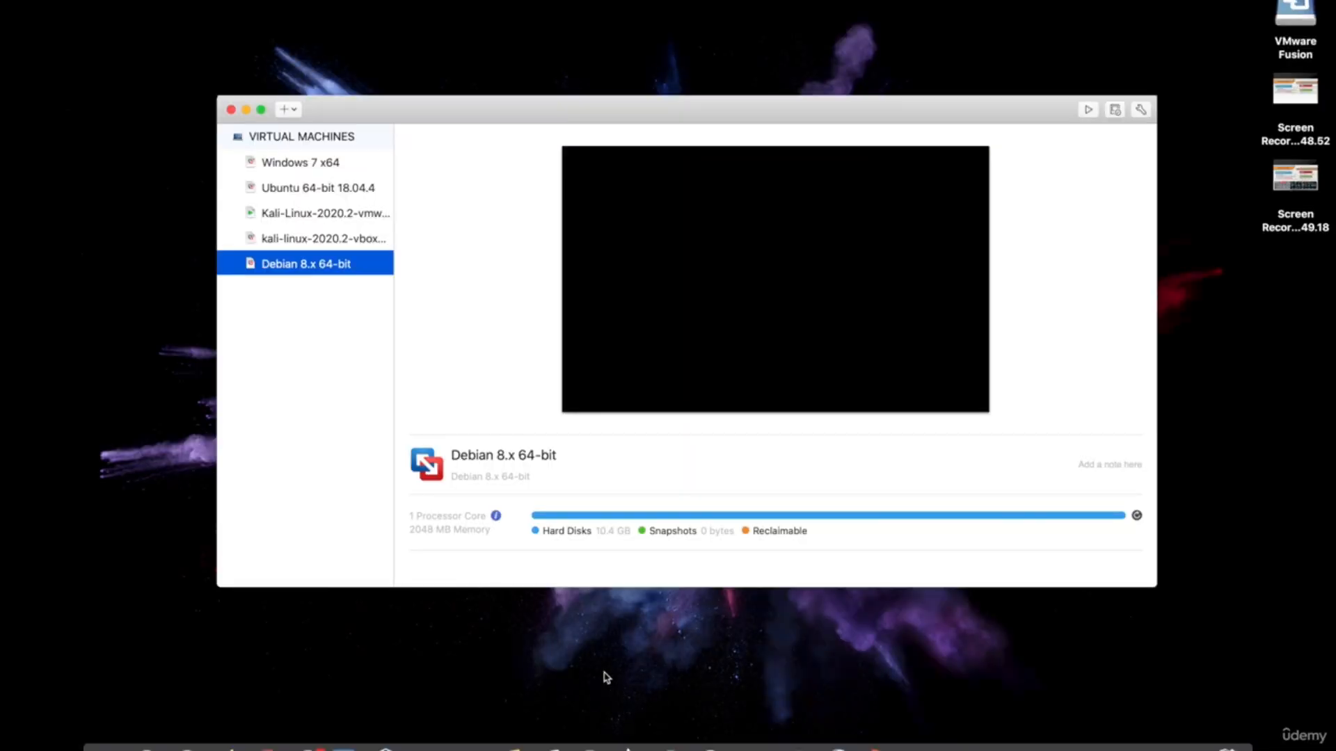
Step: Start the Debian 8.x 64-bit virtual machine from the VMware Fusion library in full screen and boot Kali GNU/Linux
double_click(316, 271)
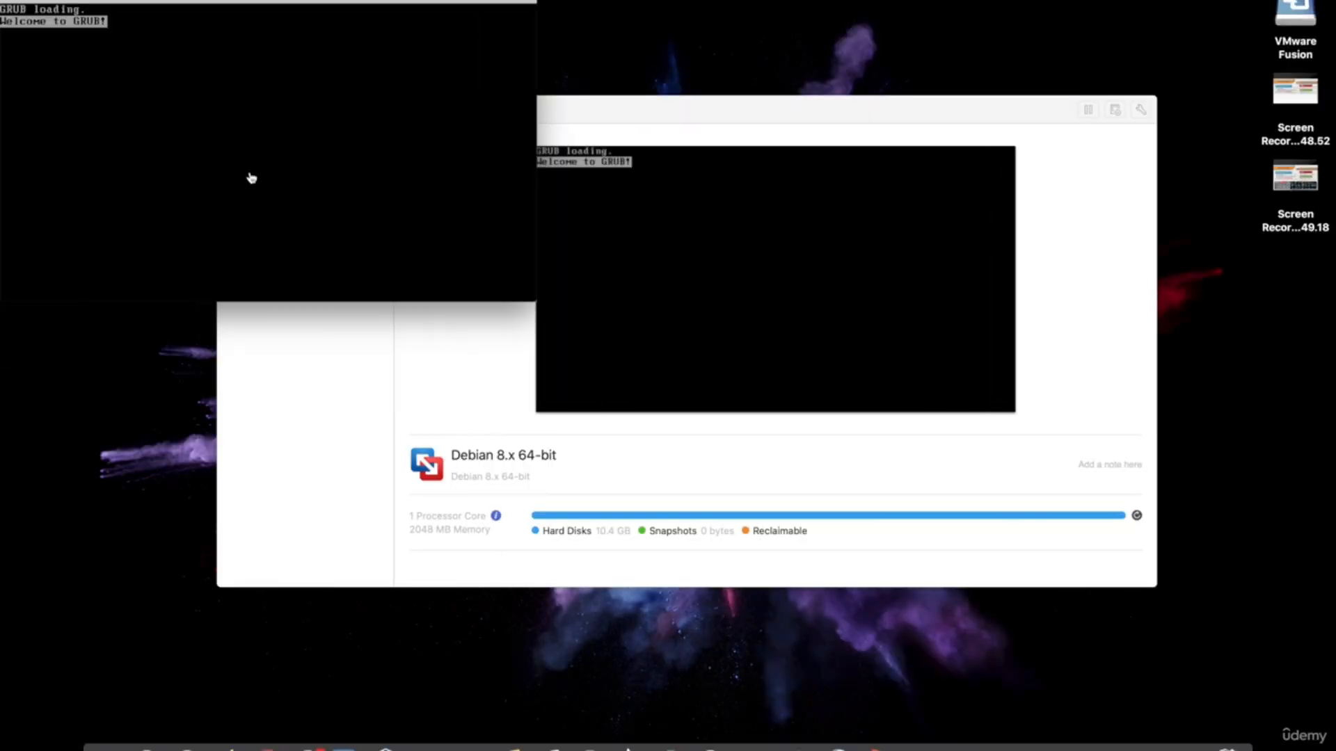
click(41, 1)
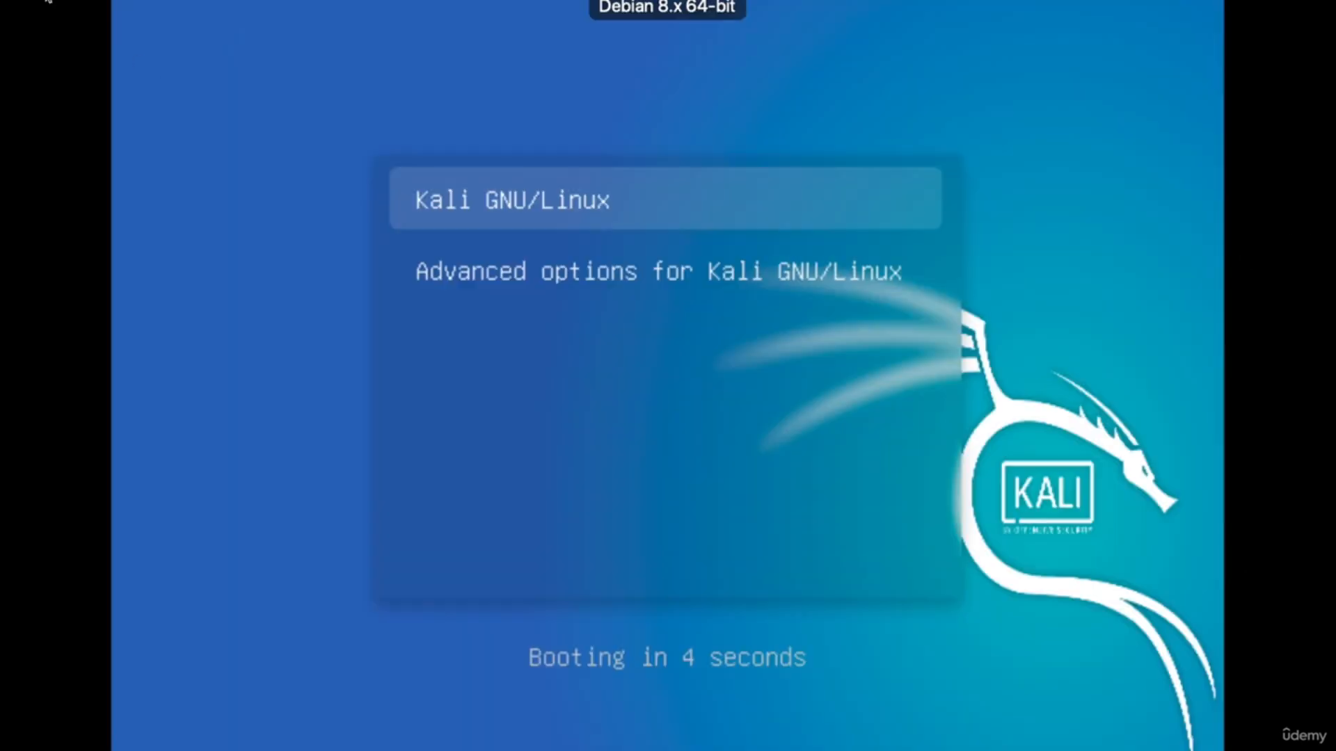
key(Return)
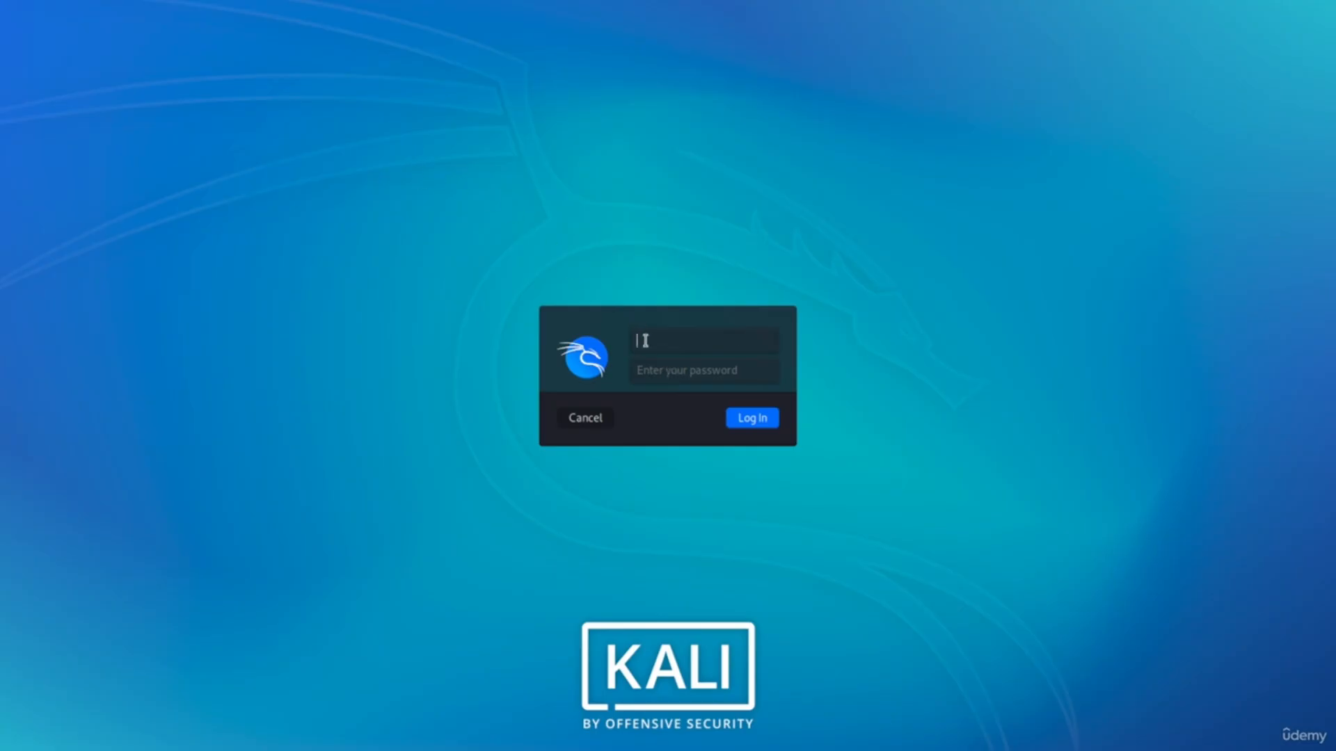
Step: Log in to the Debian 8.x 64-bit VM with the username hackeracademy and the account password
text(hackeracademy)
key(Tab)
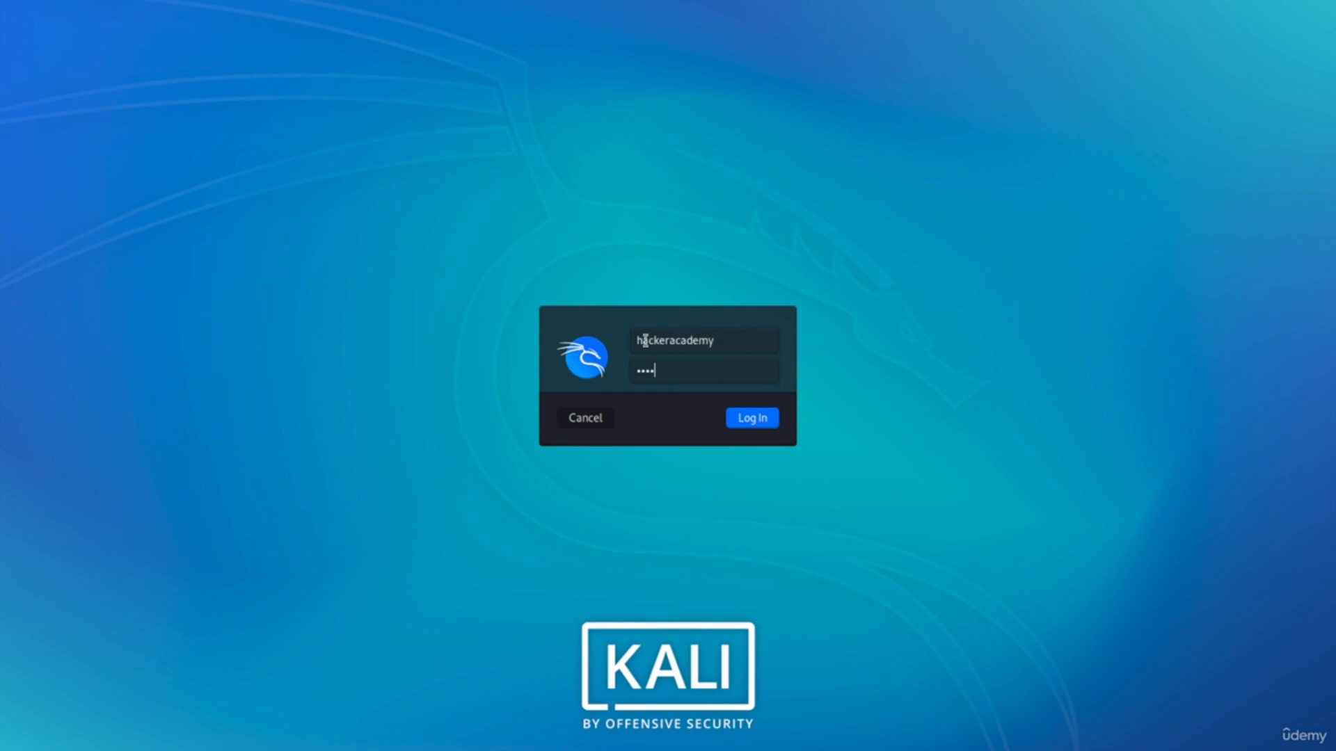
key(Return)
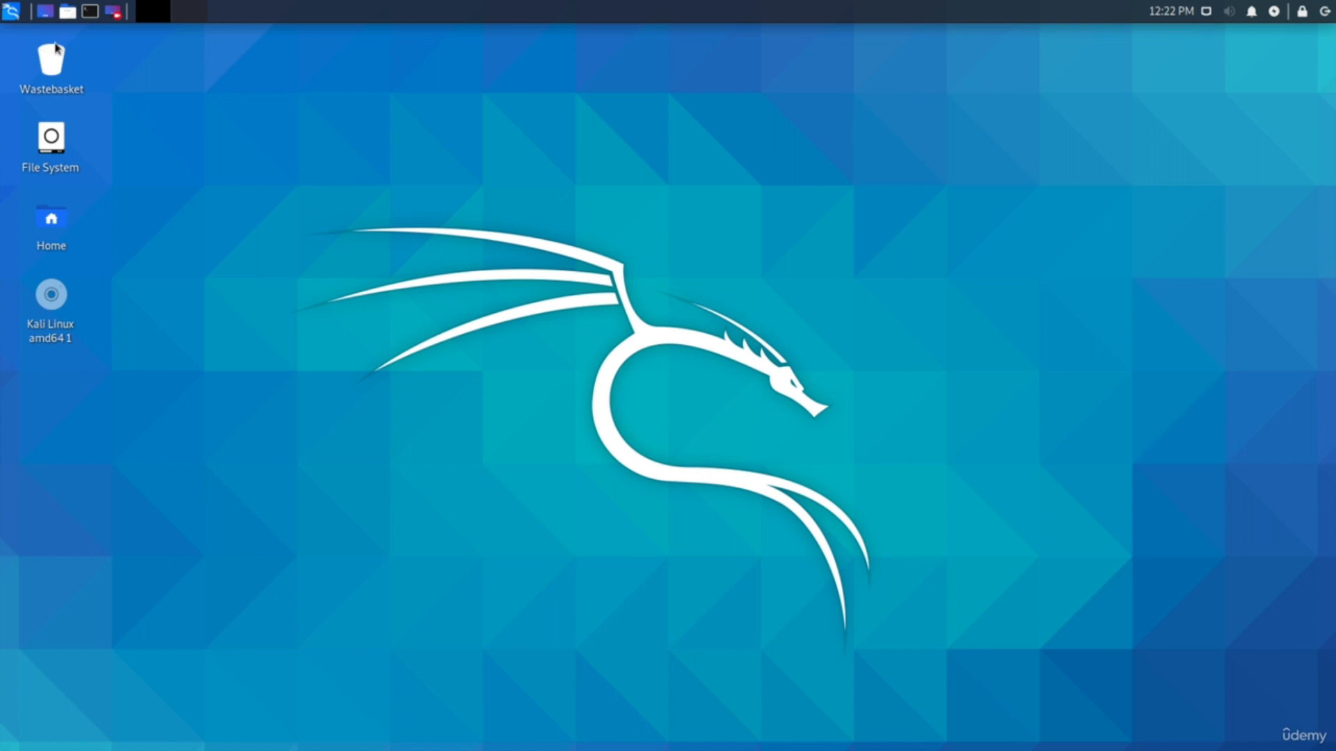
Step: Open a terminal and start a root login session with "sudo su -", authenticating with the account password
click(11, 11)
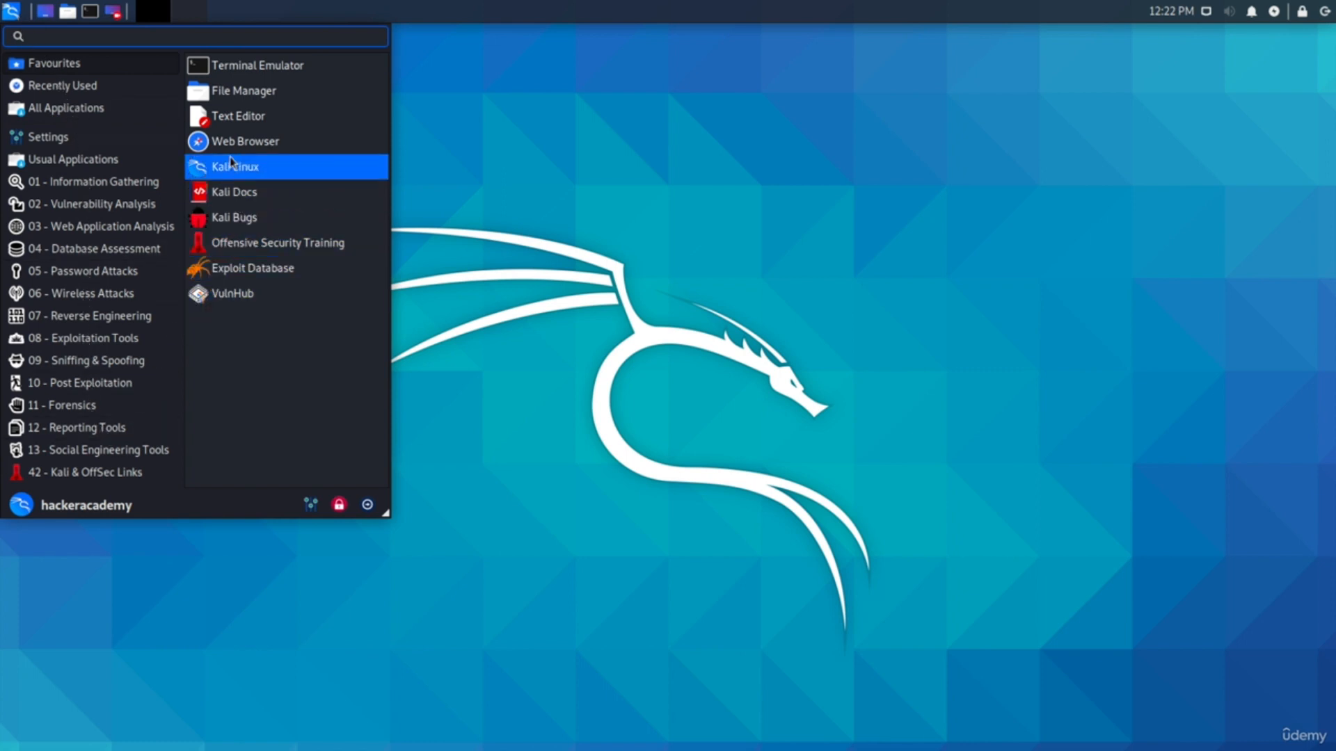
click(484, 182)
click(90, 12)
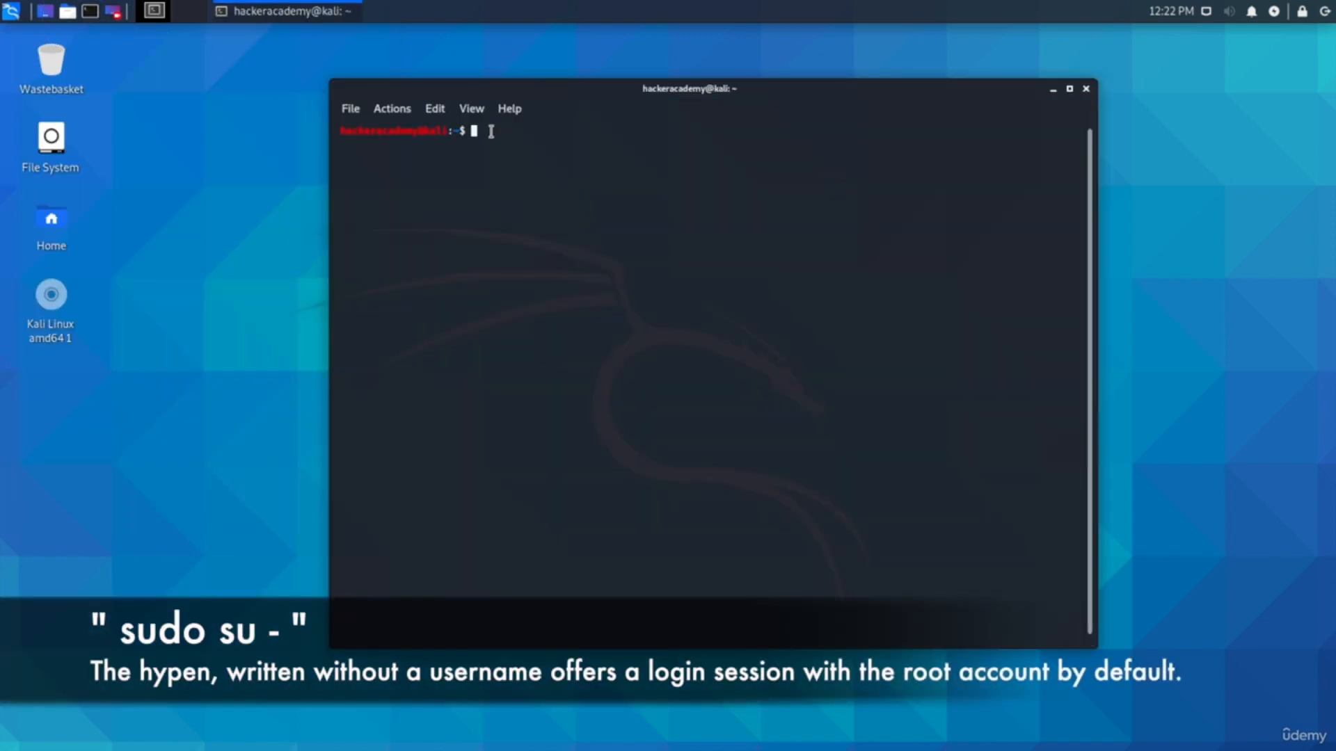
text(sudo su -)
key(Return)
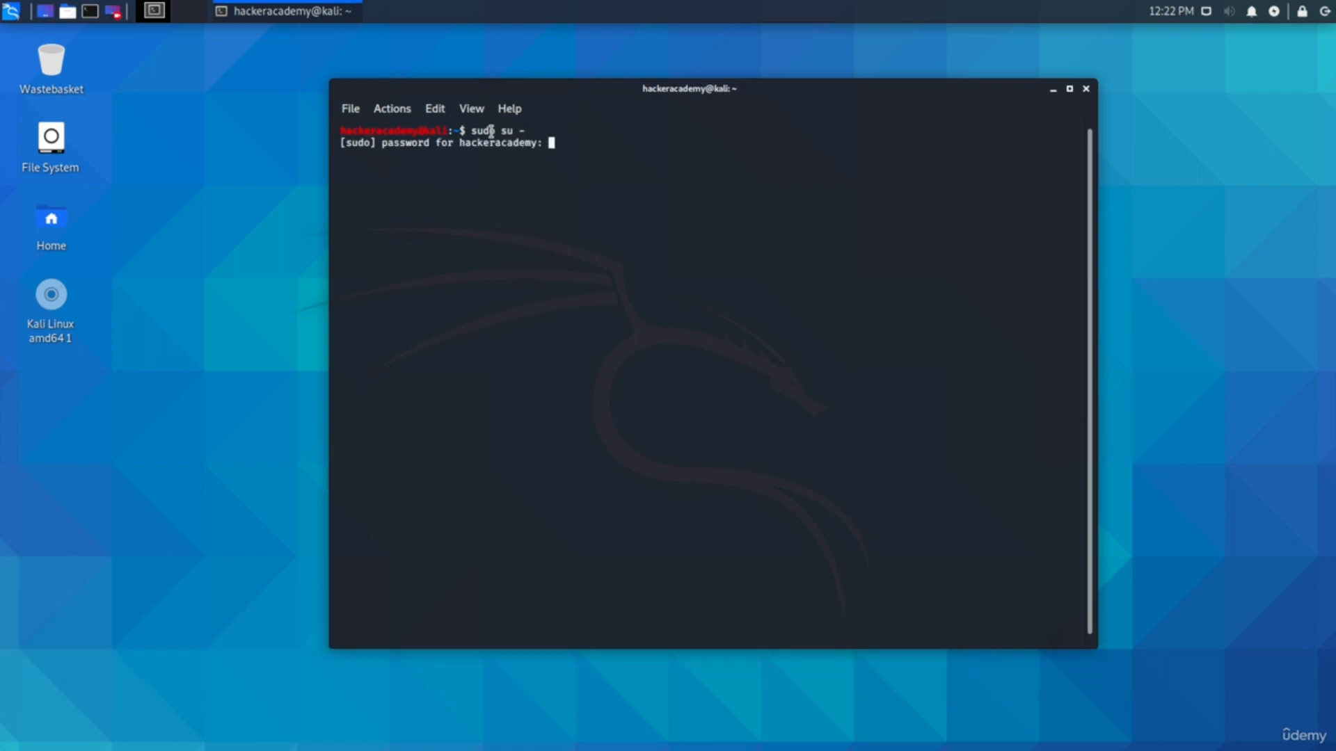
key(Return)
Step: Run ifconfig as root and highlight the inet address of eth0
text(ifconfig)
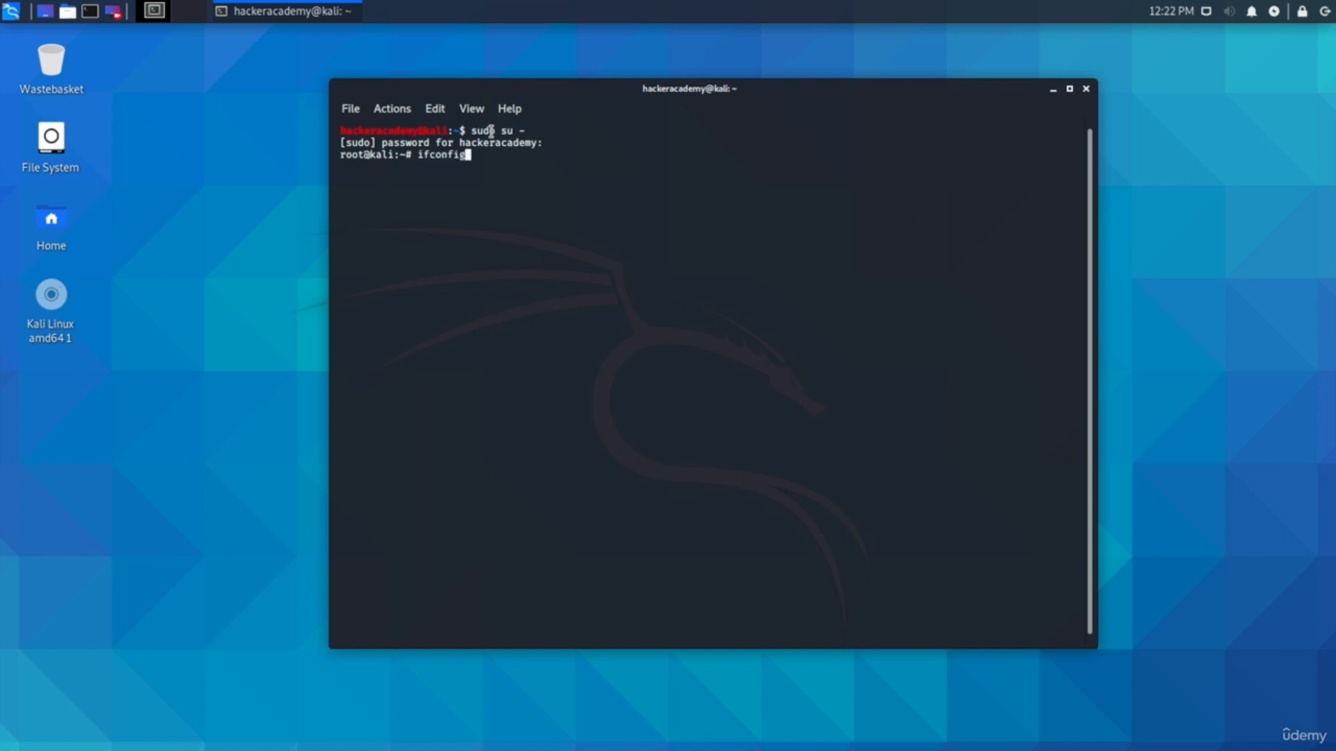
key(Return)
drag(418, 178, 500, 179)
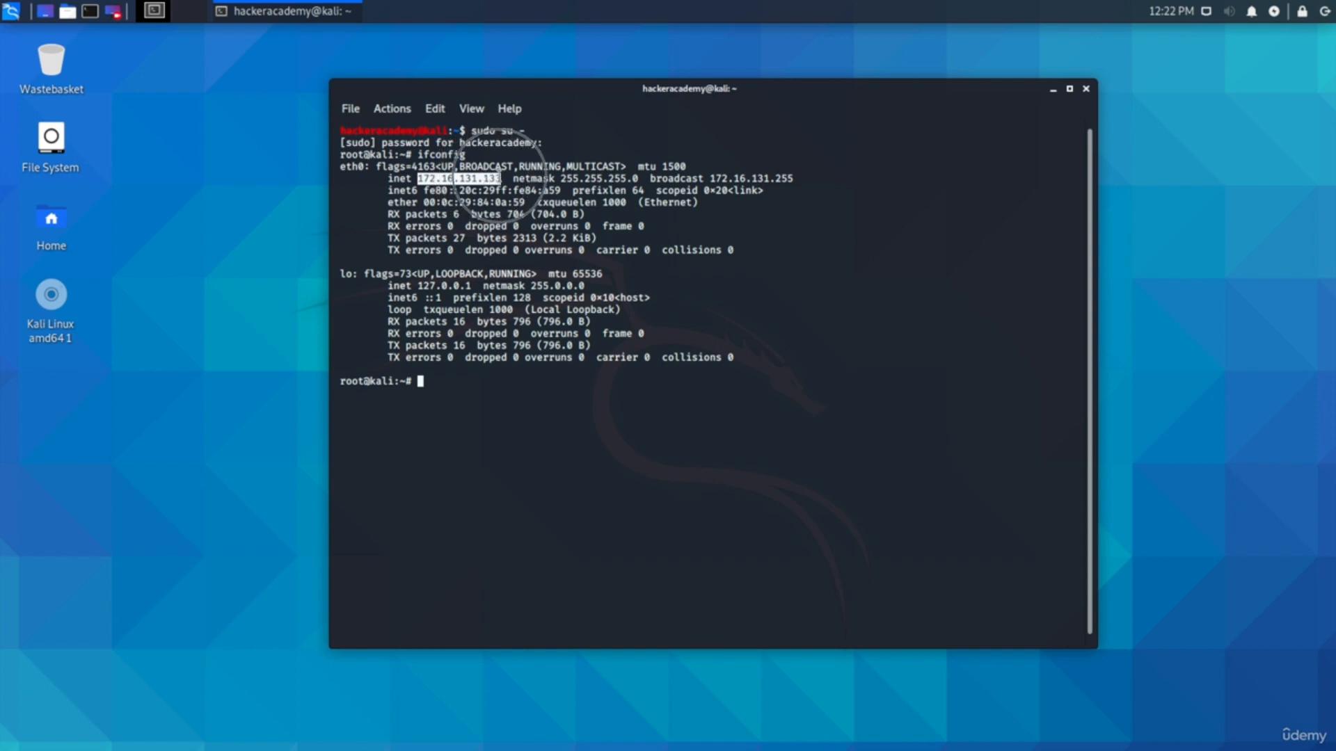
Step: Test internet connectivity by pinging 8.8.8.8, and stop the ping after a few replies
click(433, 381)
text(ping 8.8.8.8)
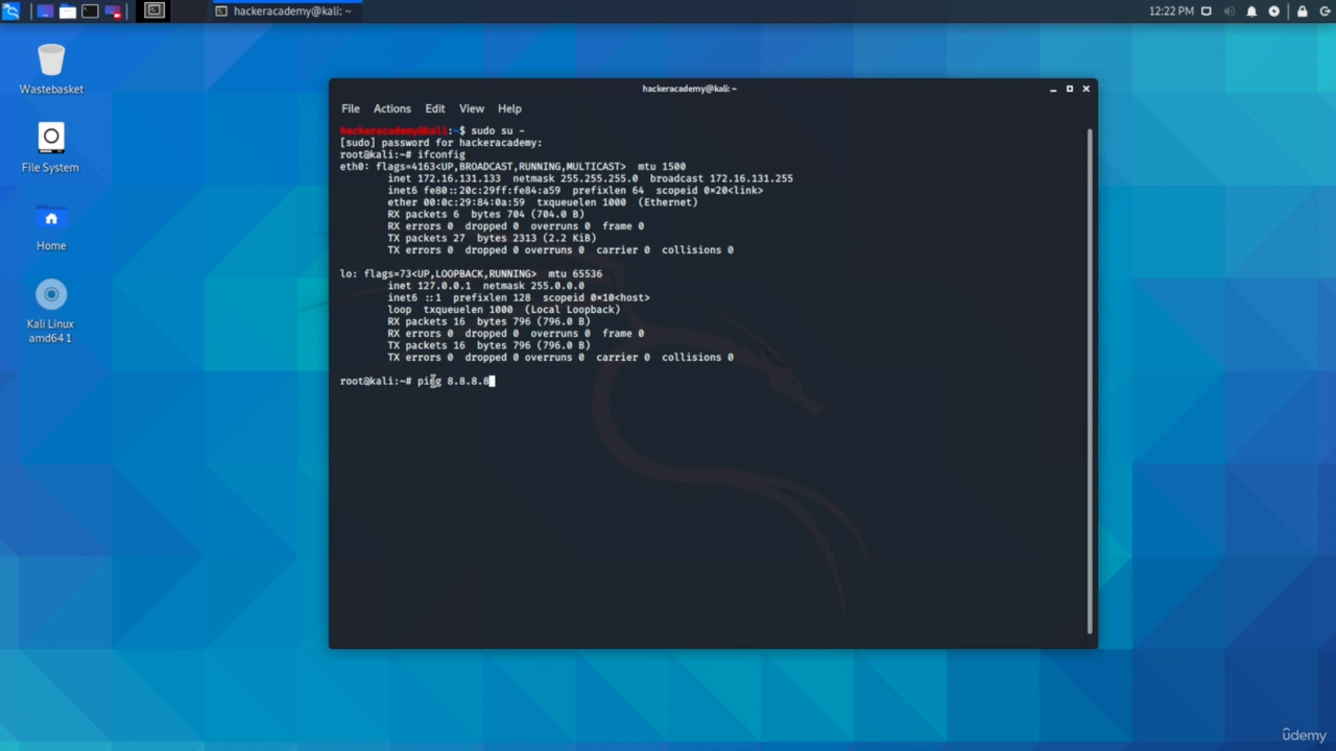
key(Return)
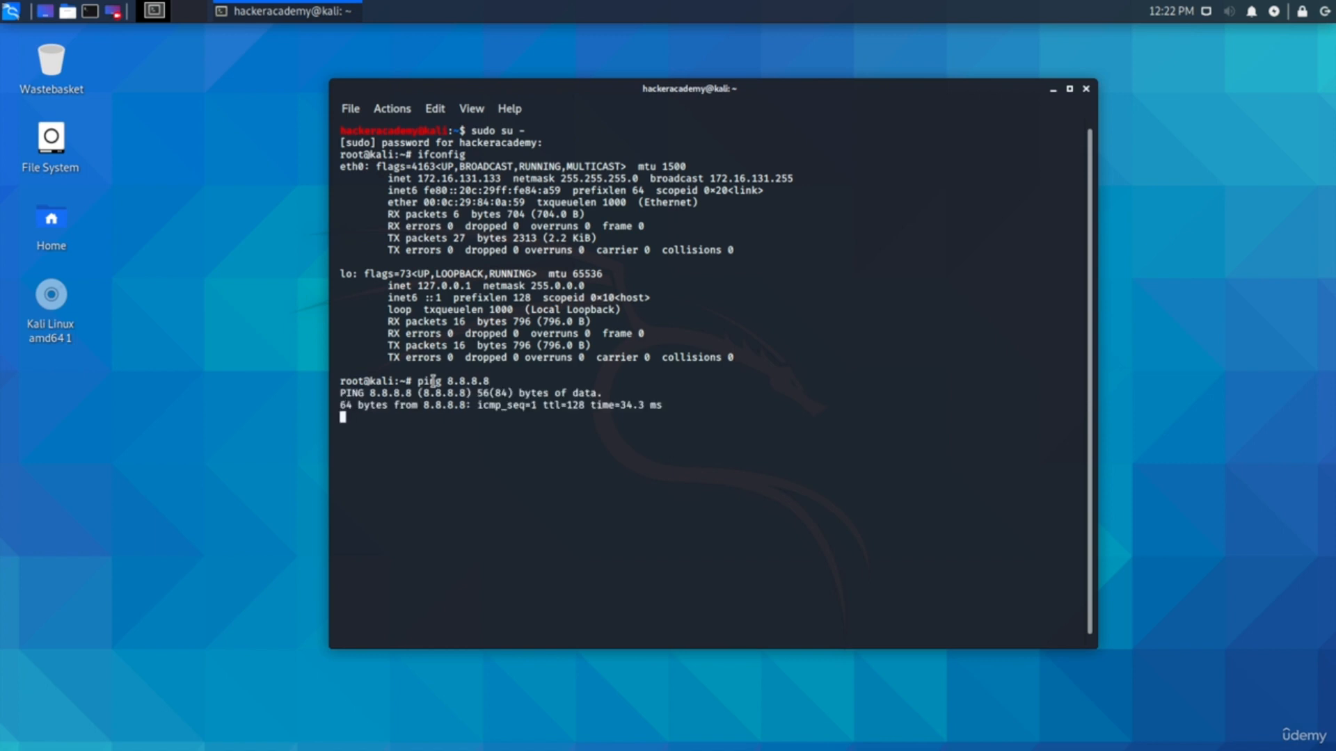
key(ctrl+c)
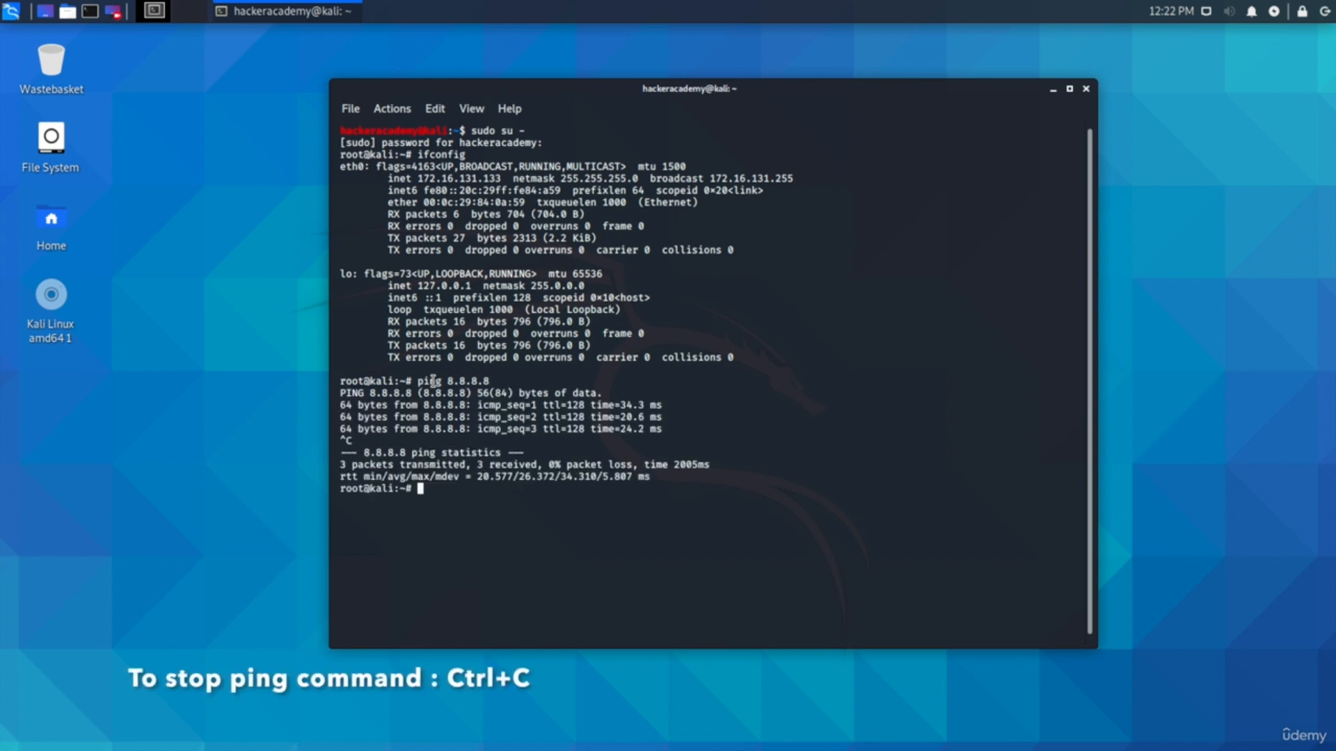
Step: Find and launch Firefox ESR, view the bookmarked Kali Docs page to check web access, and close the browser
click(9, 11)
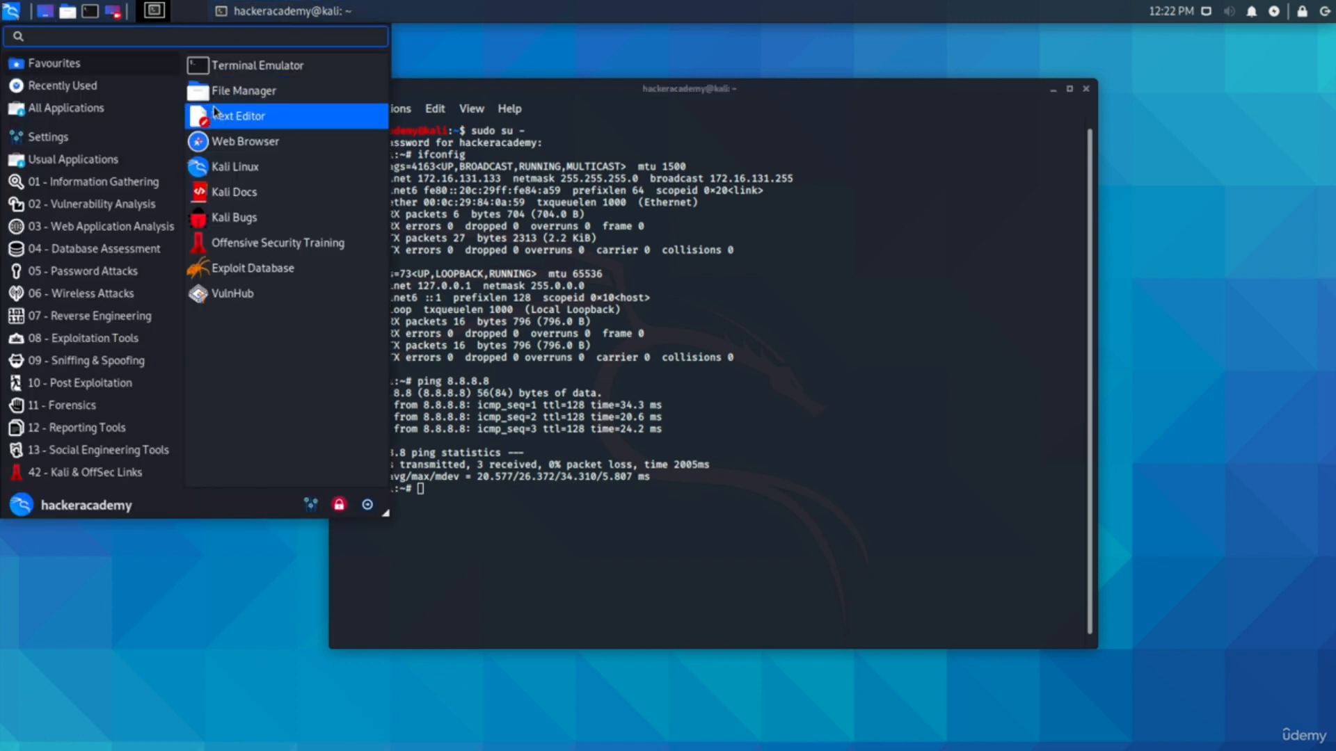
text(fire)
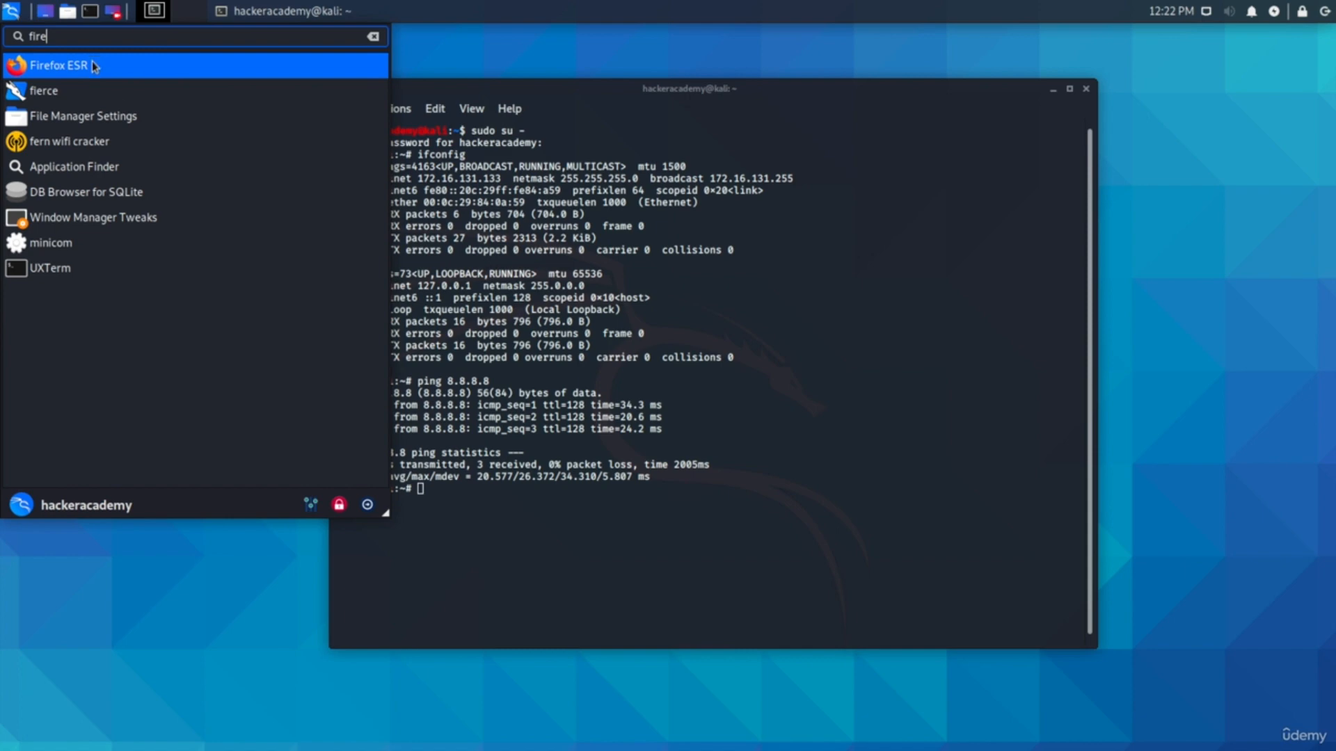
click(96, 66)
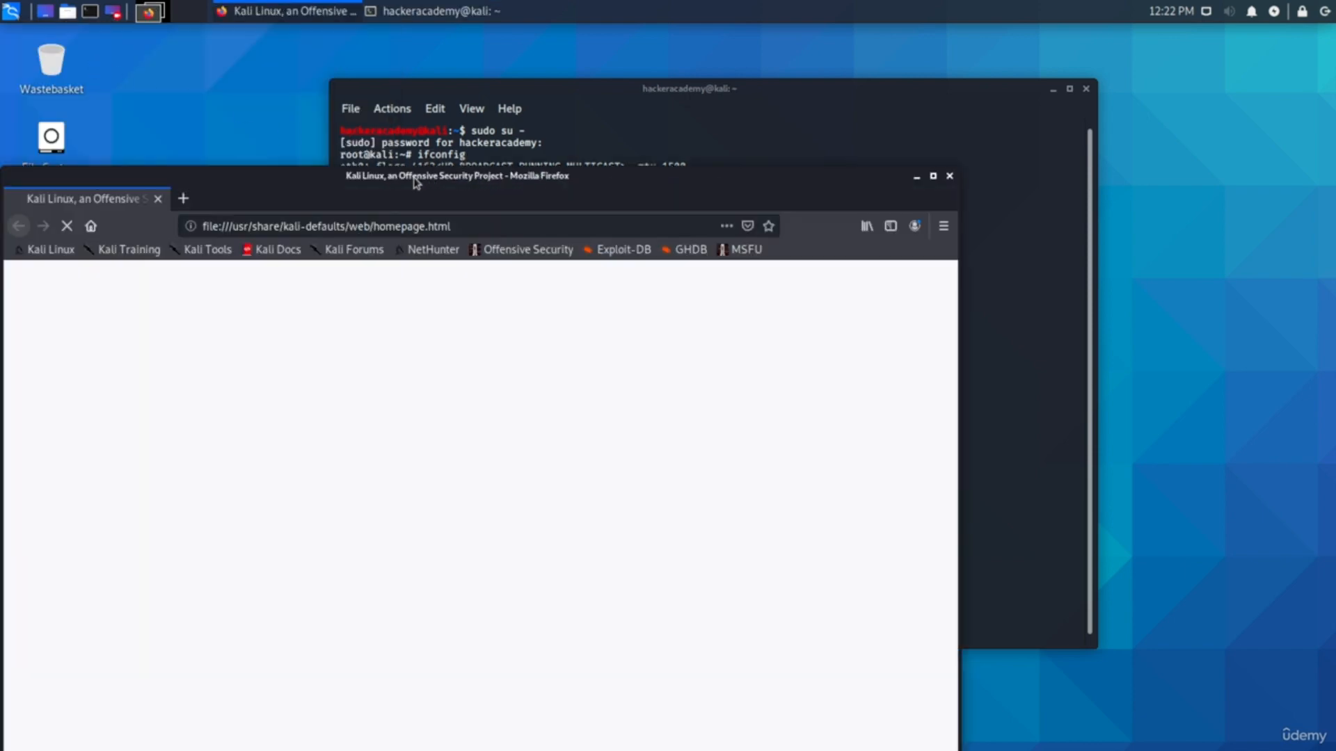
drag(379, 178, 631, 97)
click(523, 170)
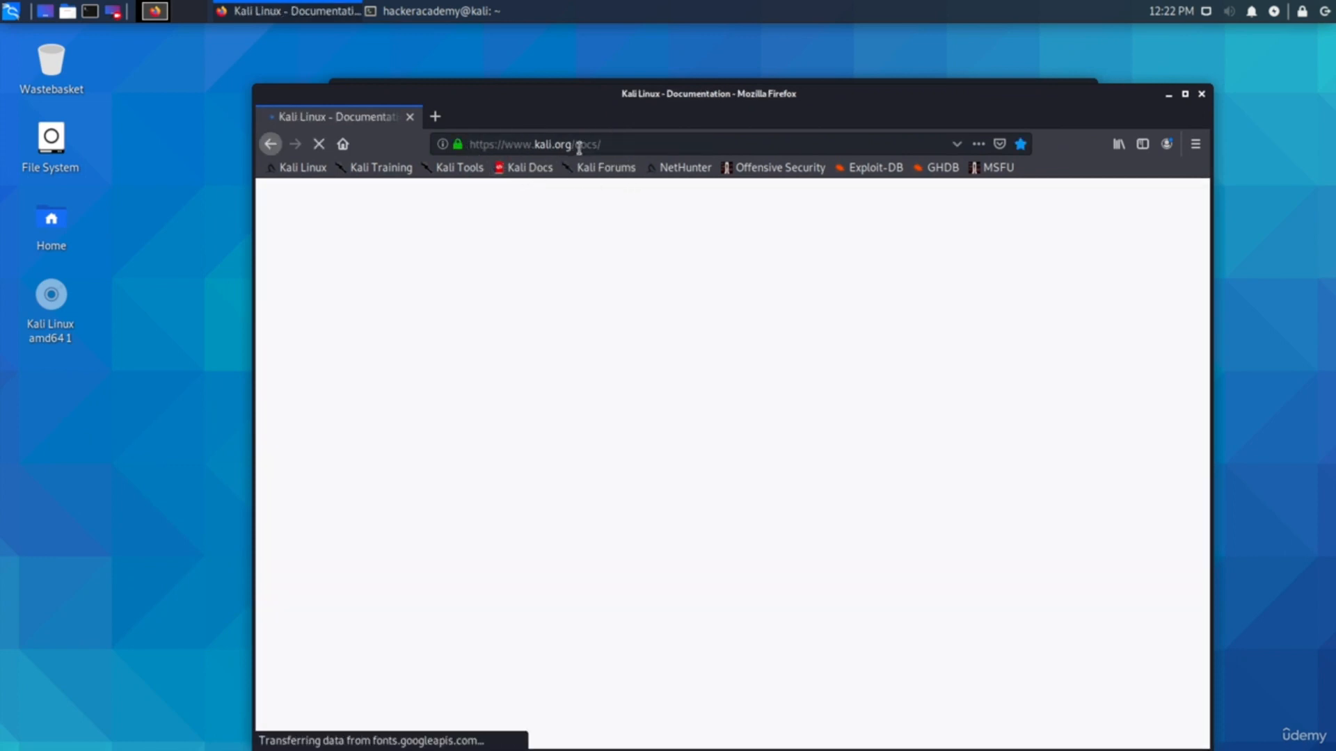
scroll(616, 289, down, 2)
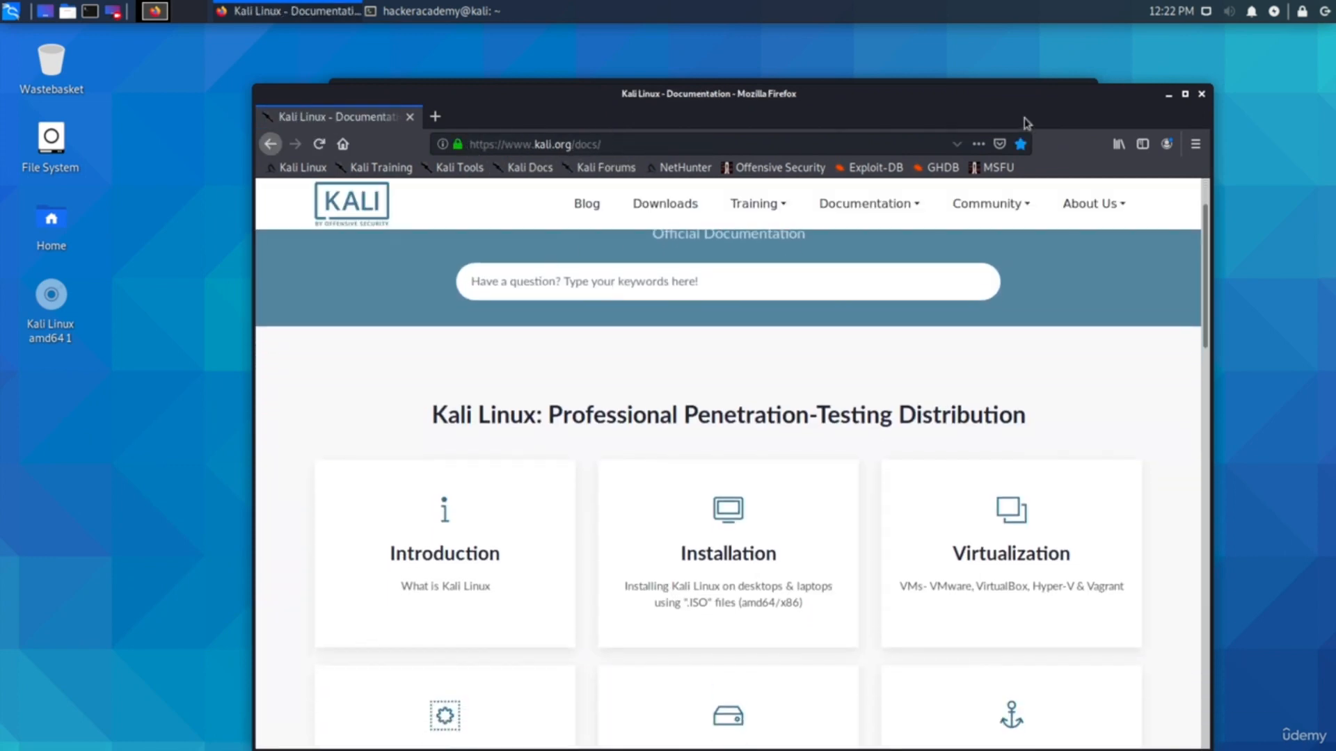
click(1202, 95)
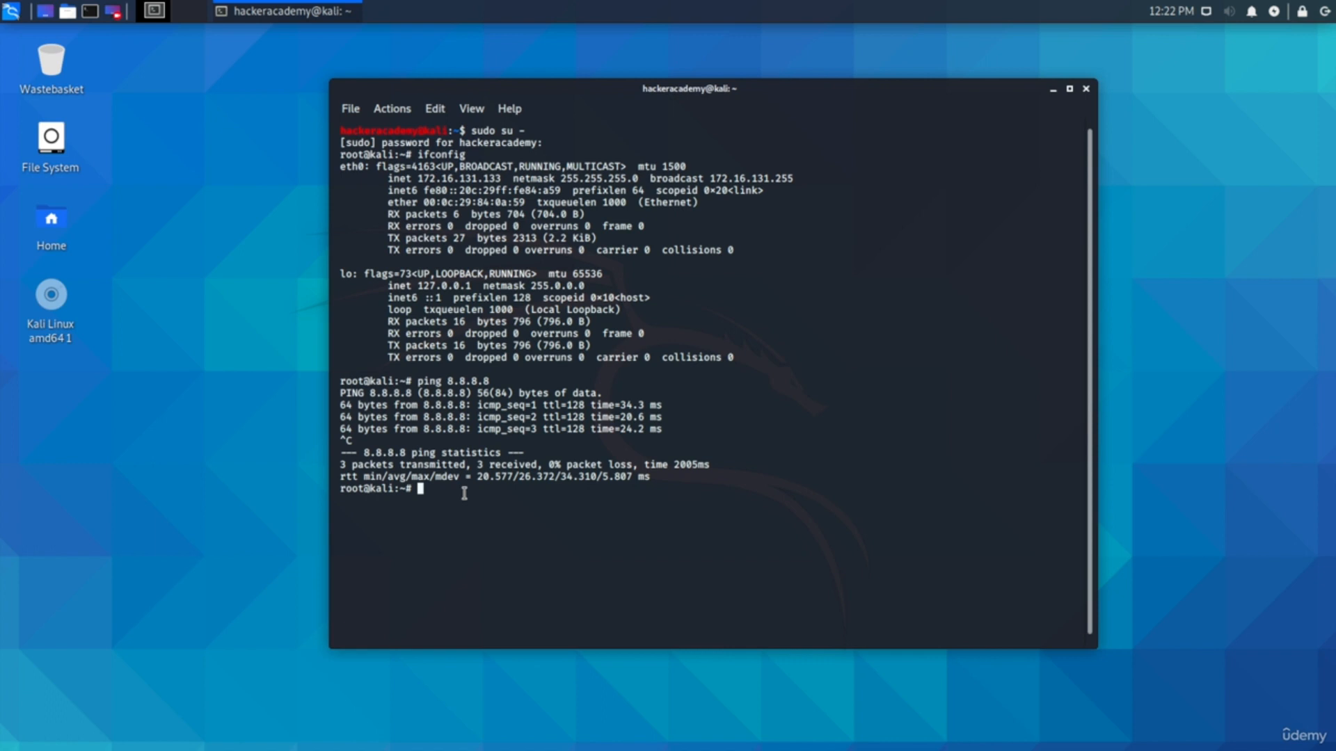
Step: Ping the other Kali VM at 172.16.131.222 from the root terminal, and stop the ping after a few replies
text(ping 172.16.131.222)
key(Return)
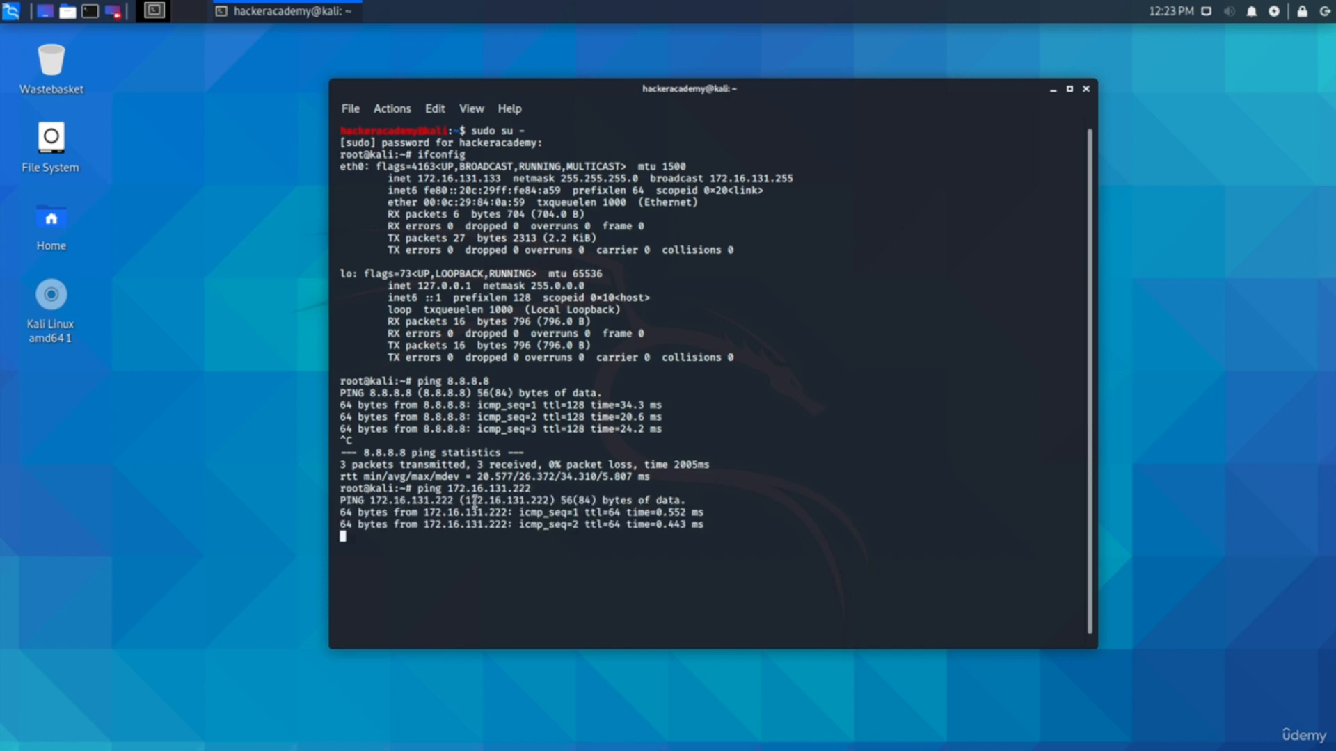
key(ctrl+c)
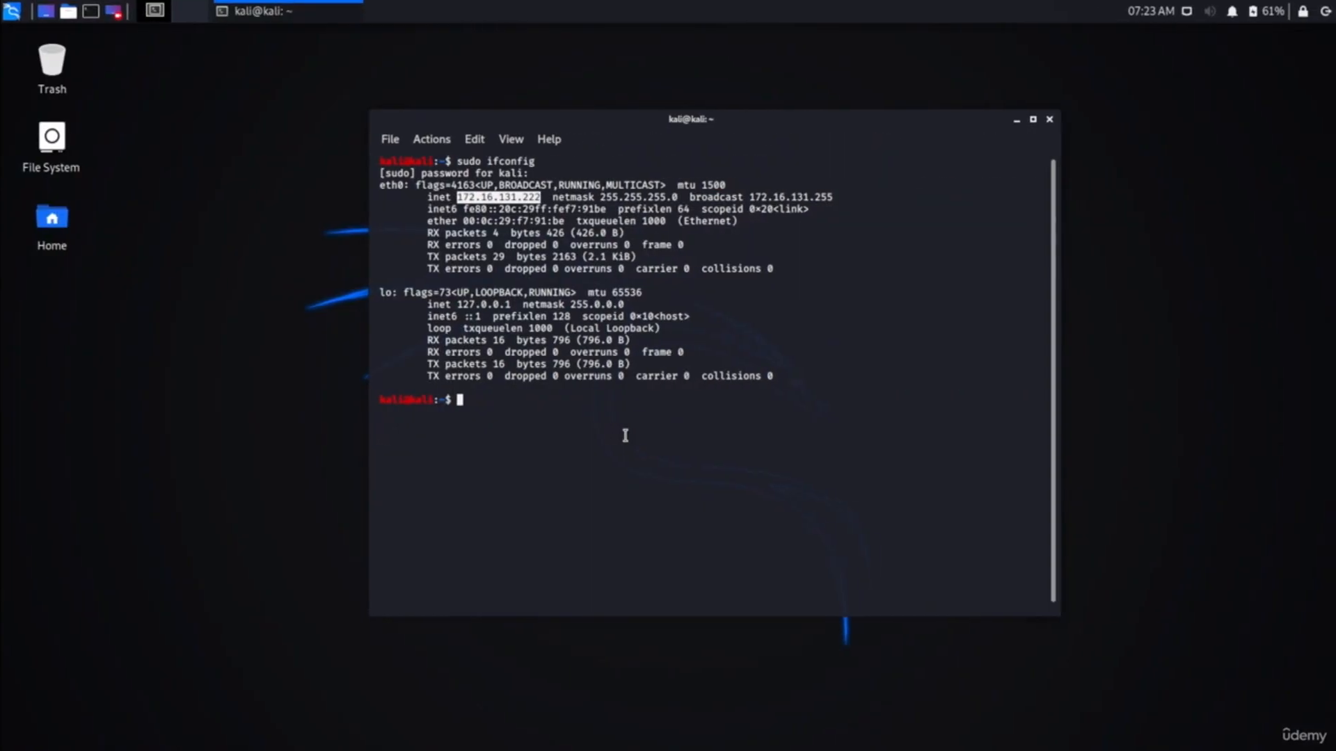
Step: Switch from the prebuilt Kali VM to the Debian 8.x 64-bit VM and highlight its eth0 inet address
click(474, 400)
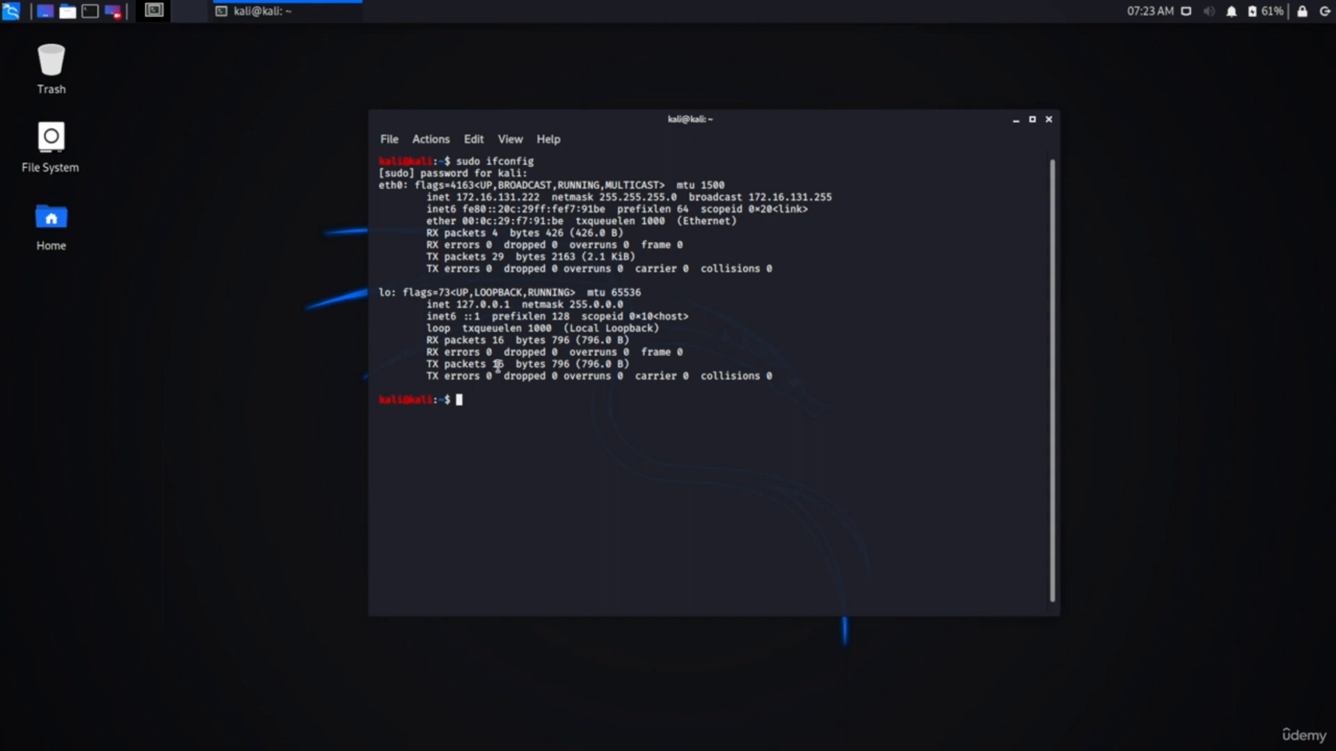
key(ctrl+Left)
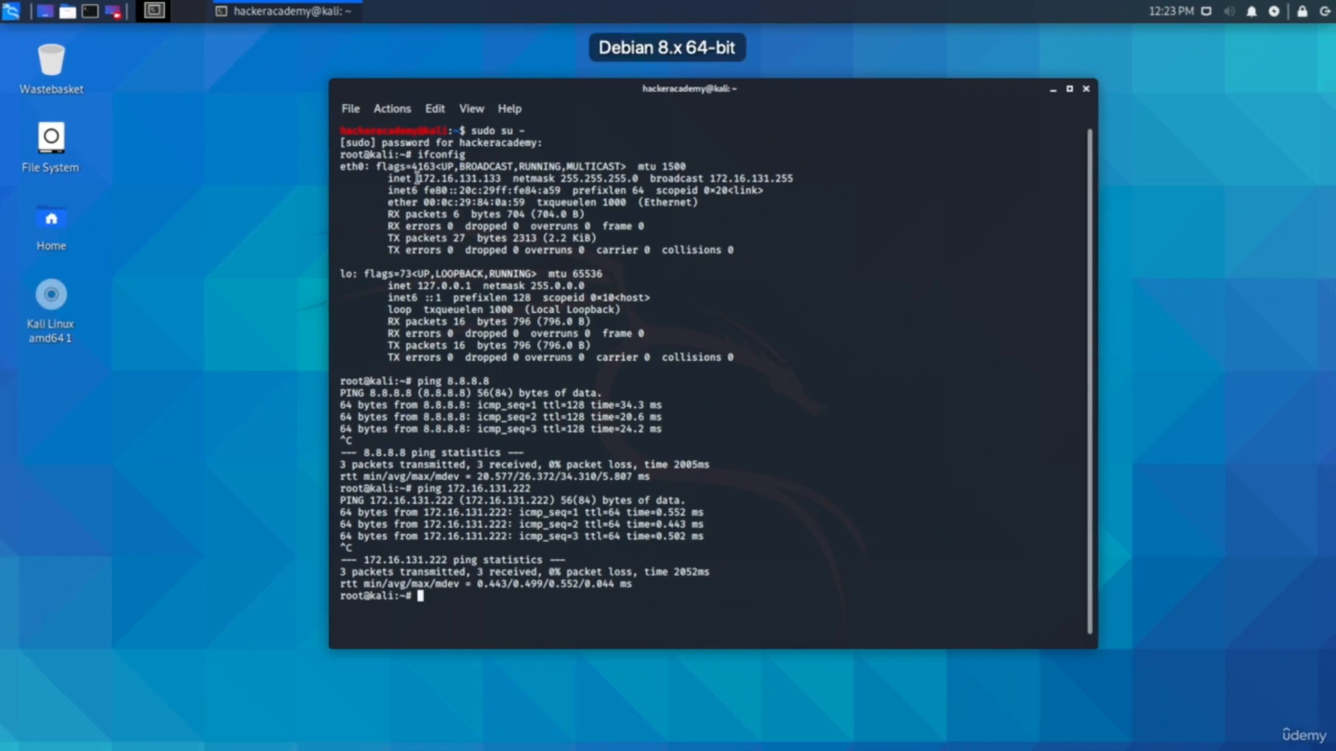
drag(418, 178, 509, 178)
Step: Return to the Kali-Linux-2020.2-vmware-amd64 VM, ping 172.16.131.133 from its terminal, and stop the ping after a few replies
key(ctrl+Right)
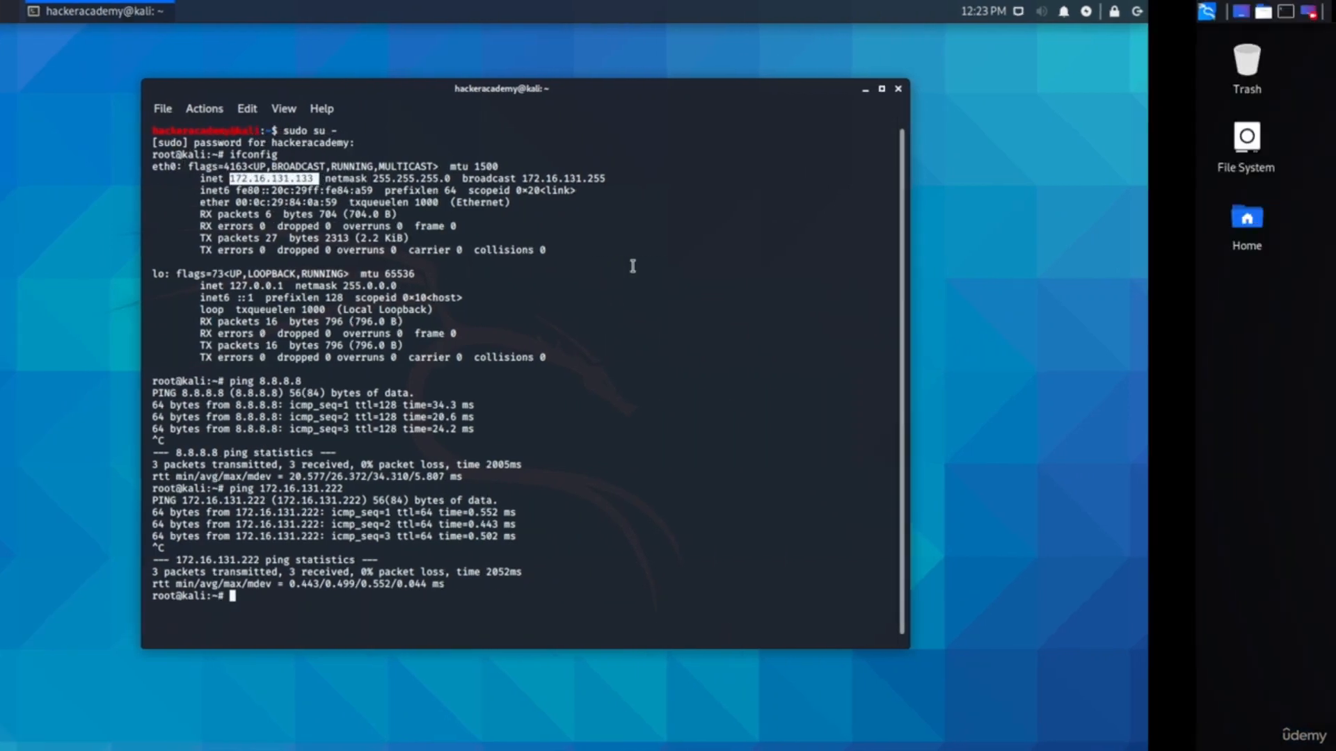
click(482, 403)
text(pi)
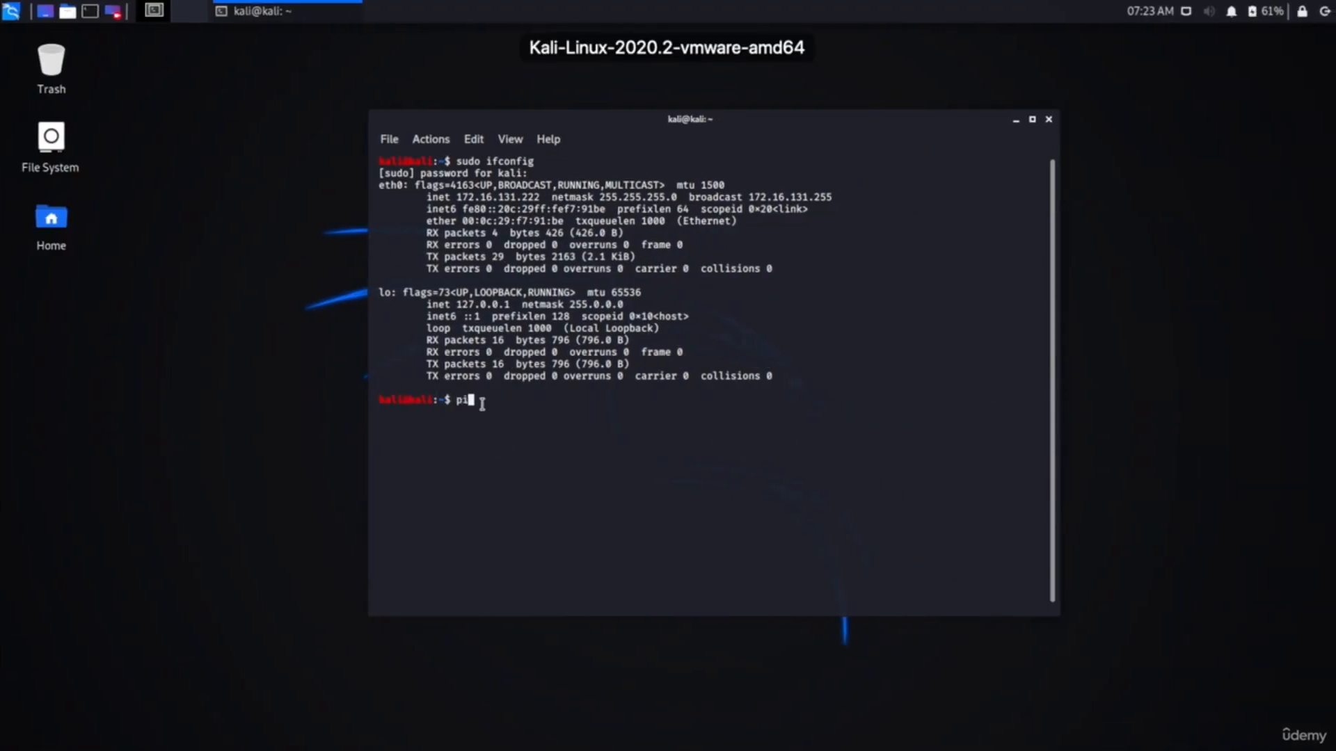
text(ng 172.16)
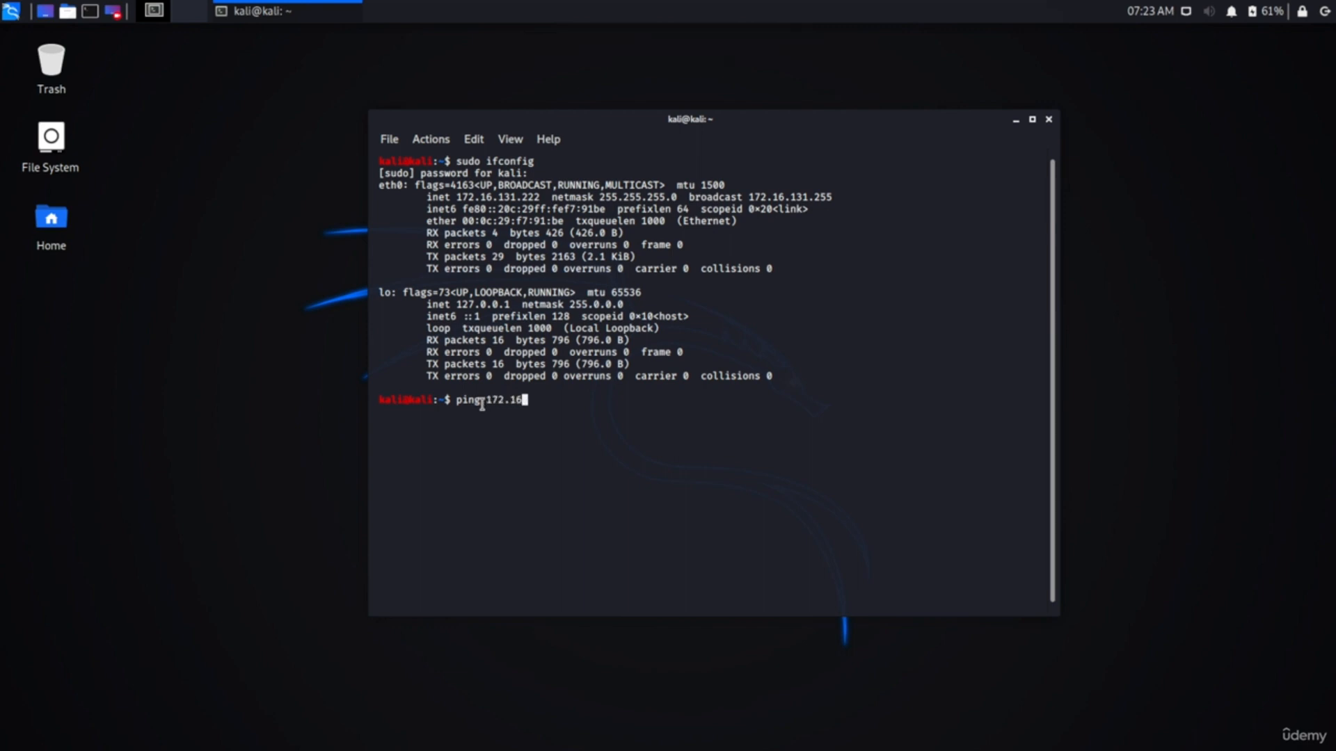
text(.131.133)
key(Return)
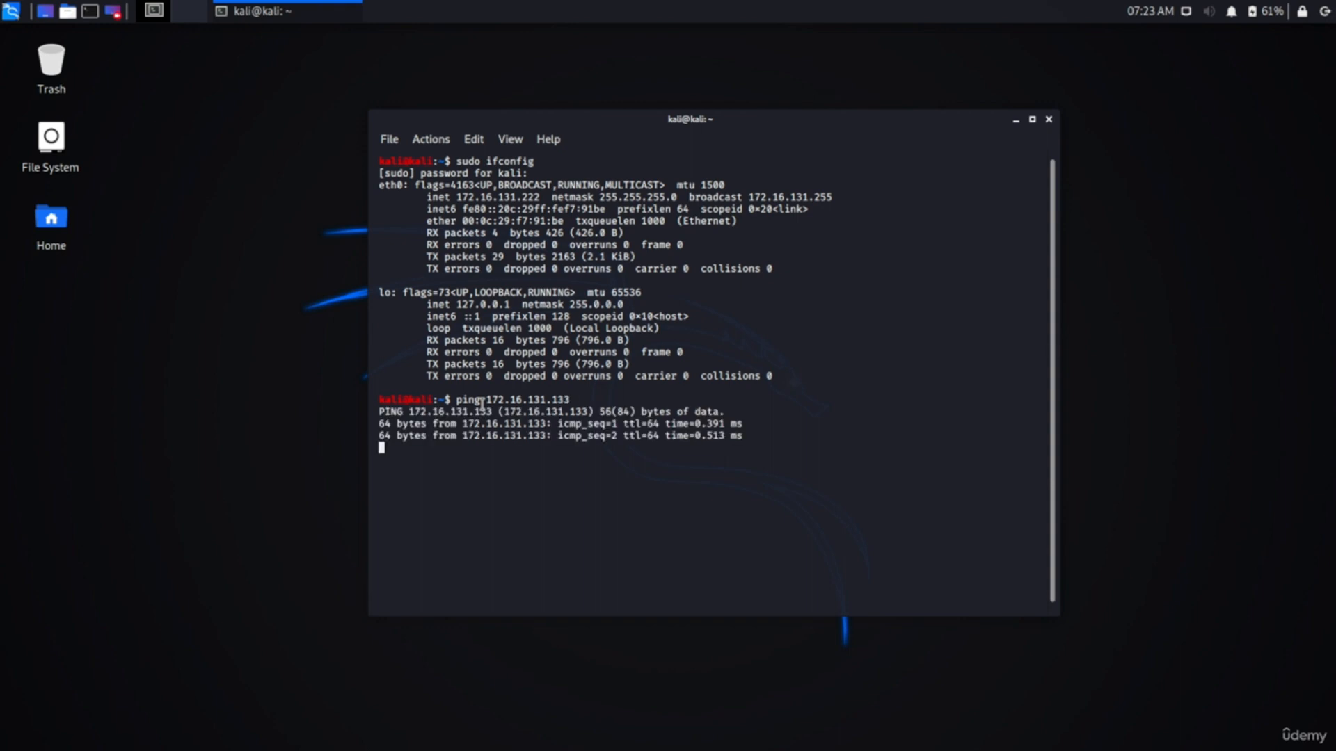
key(ctrl+c)
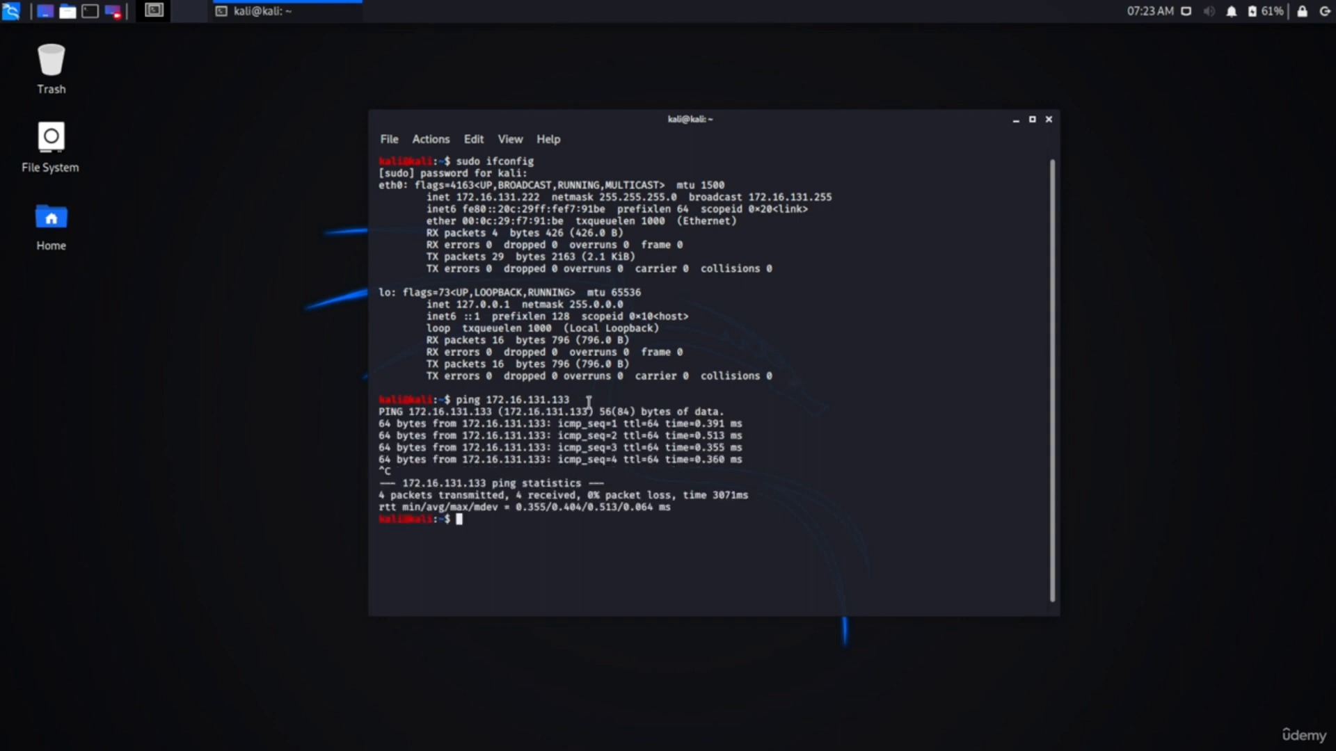